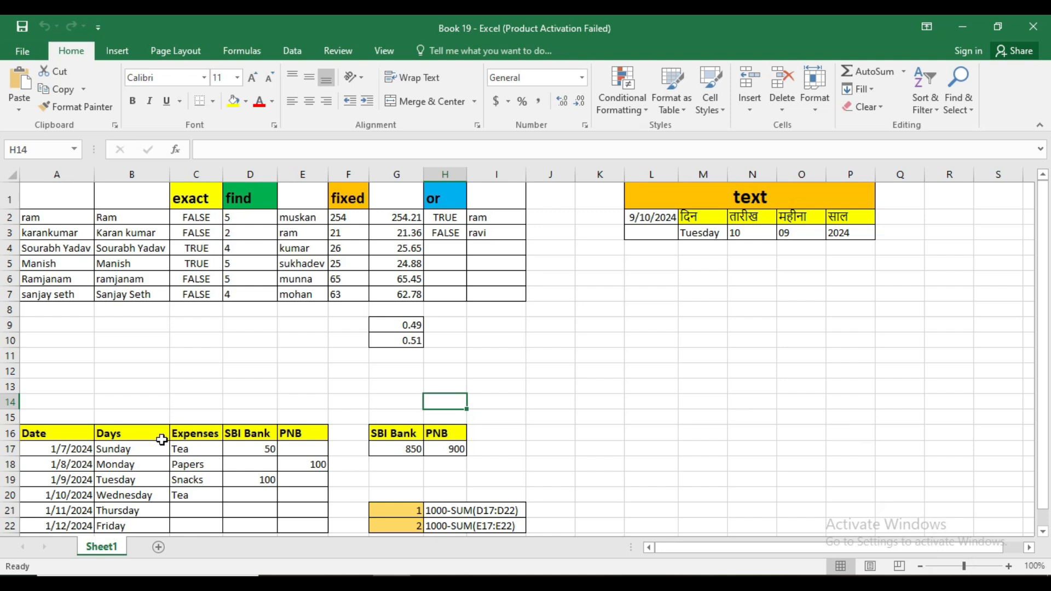
- Examine the text pairs in rows 2 and 3 of columns A and B for differences in capitalization and spacing
left_click(162, 438)
left_click(1008, 566)
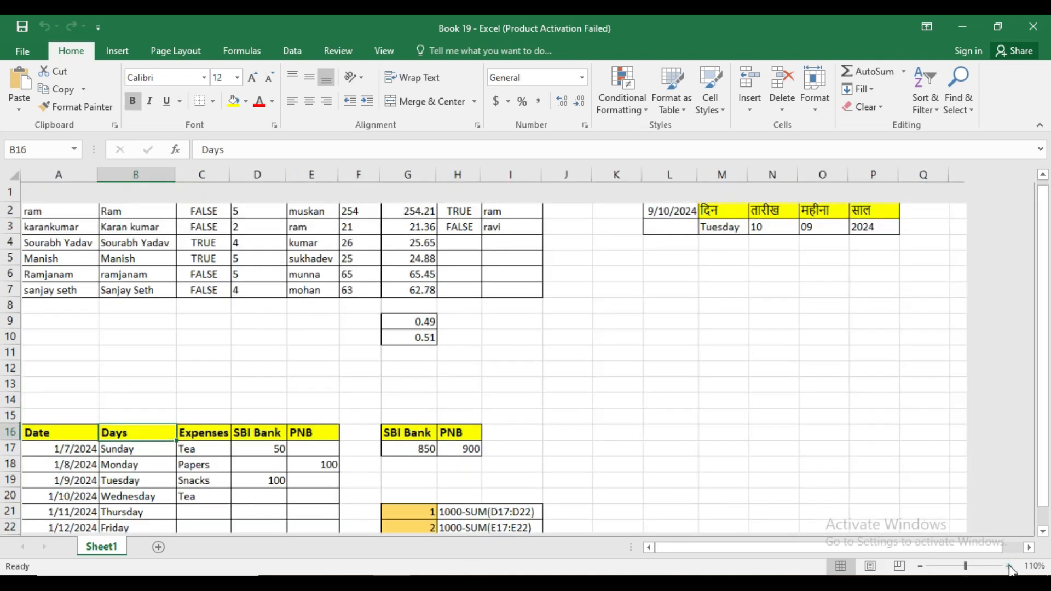
left_click(1008, 566)
scroll(802, 387, "down", 1)
left_click_drag(1043, 359, 1028, 226)
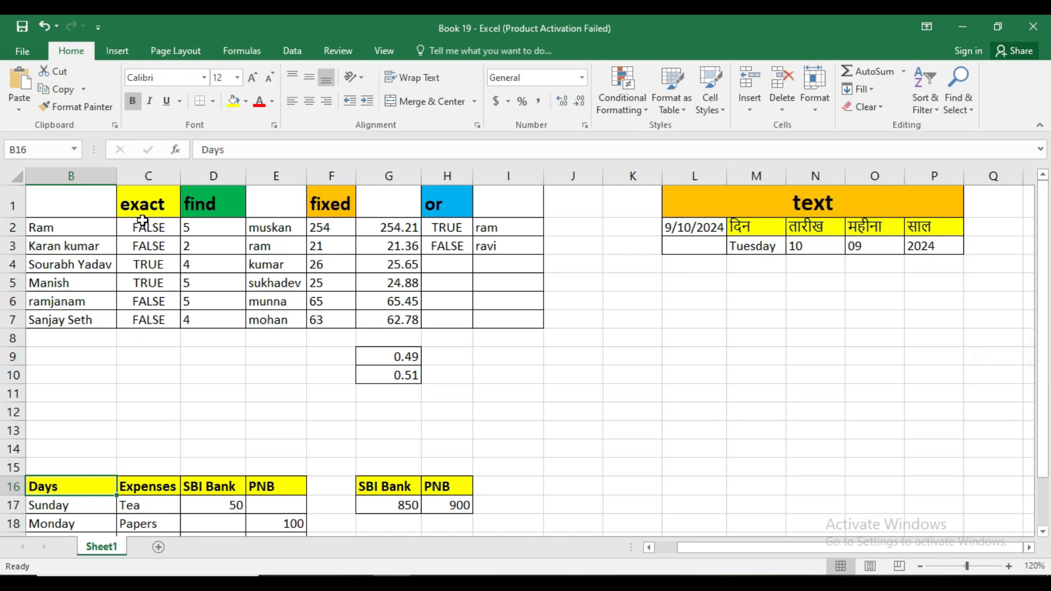
left_click_drag(683, 547, 666, 548)
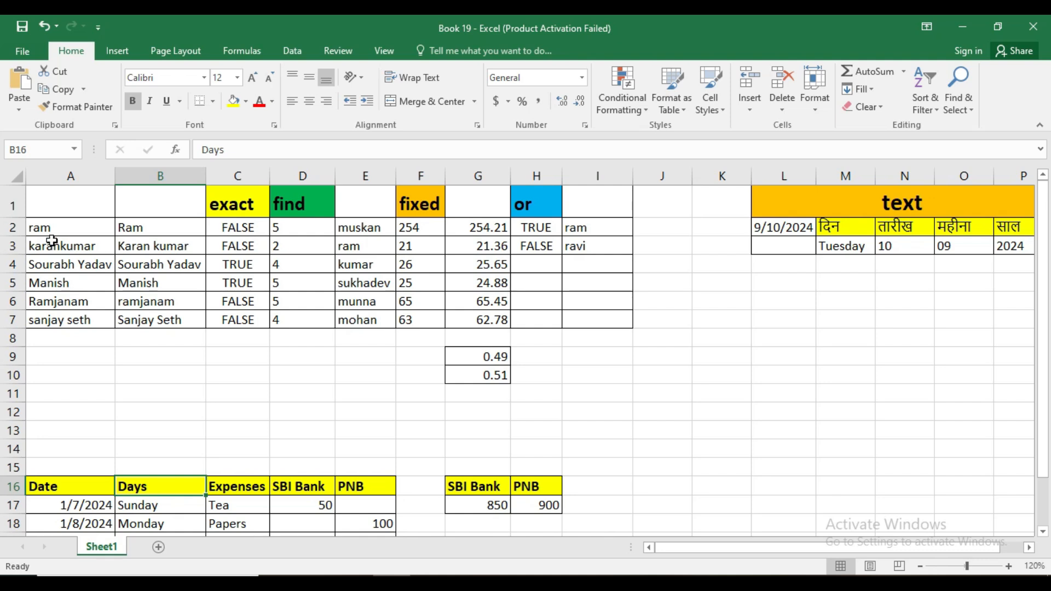
left_click(41, 228)
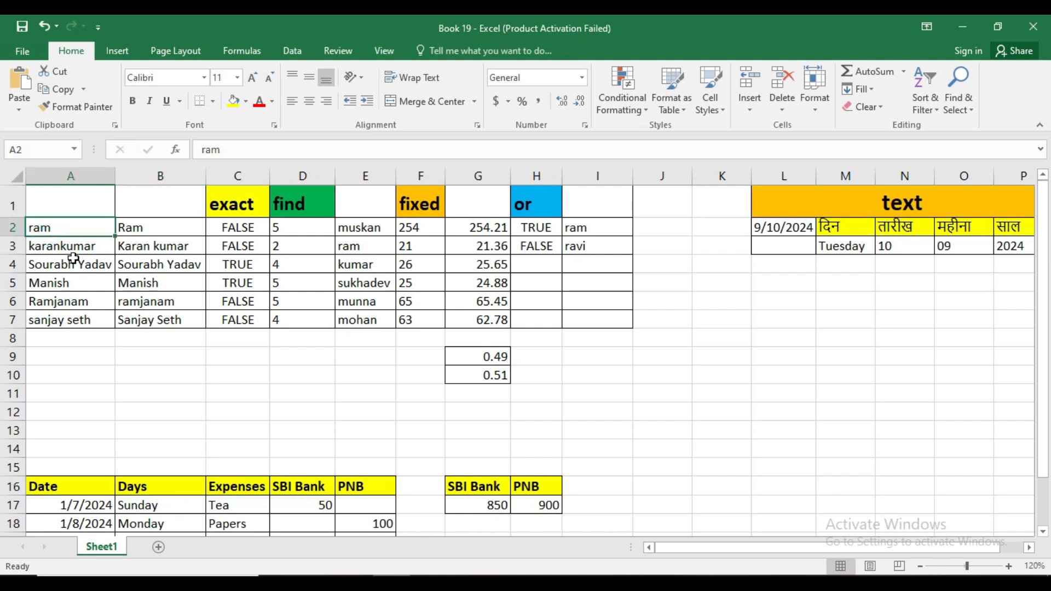
left_click(146, 230)
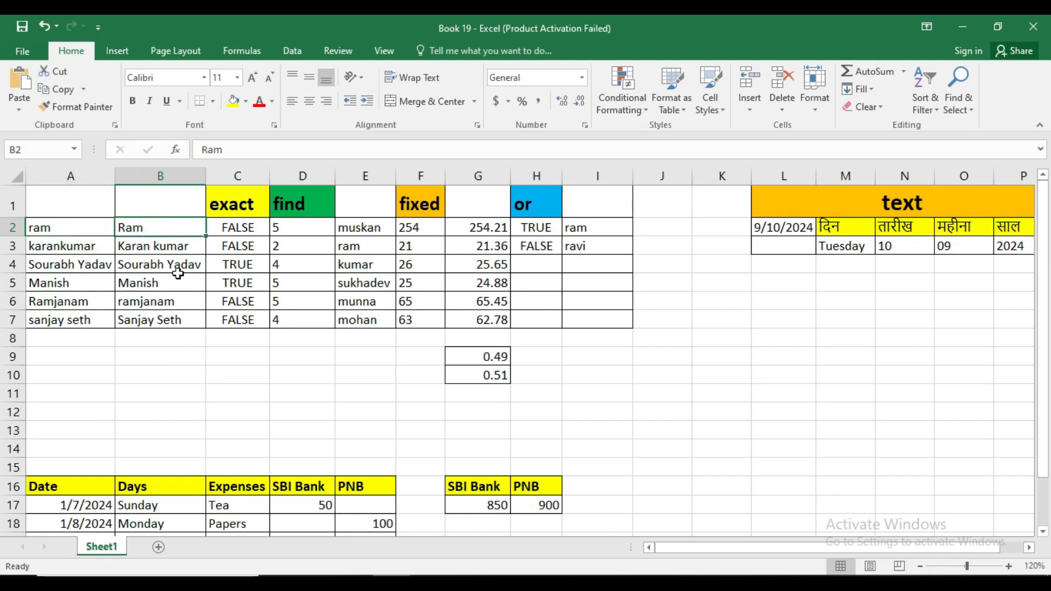
left_click(56, 228)
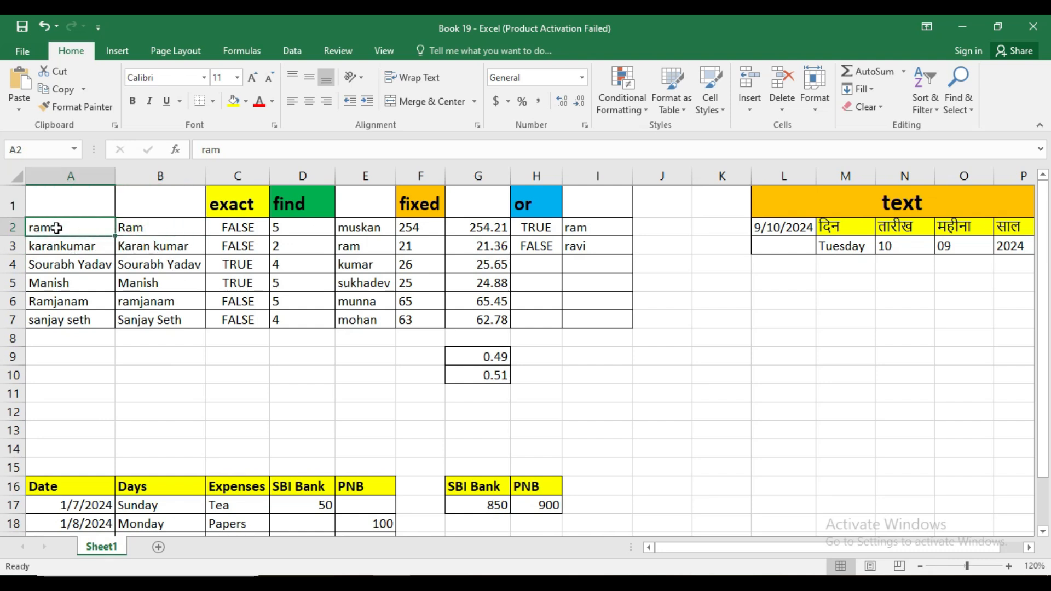
left_click(141, 227)
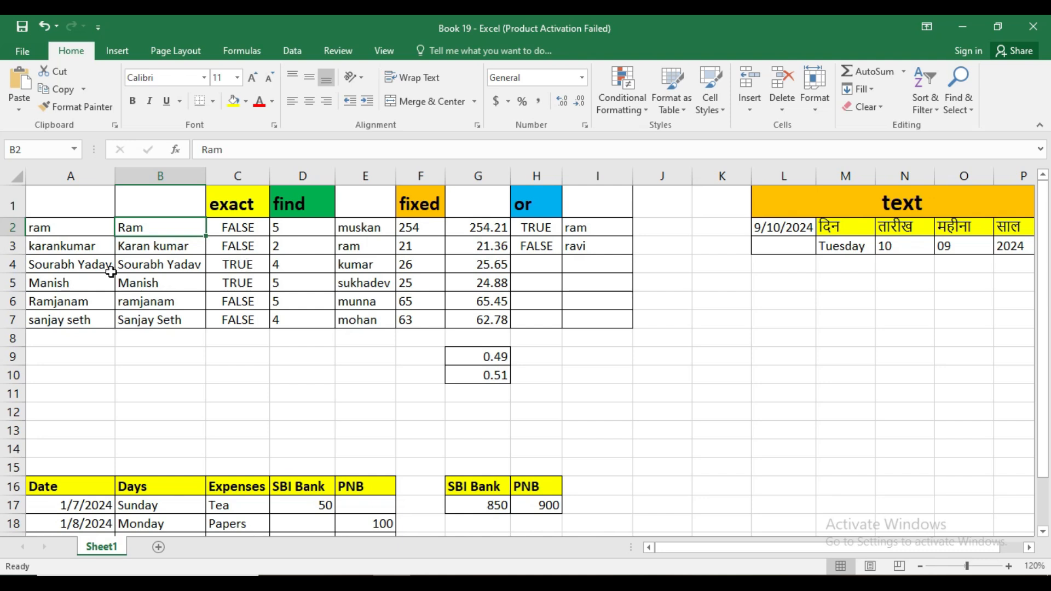
left_click(75, 233)
left_click(127, 229)
left_click(91, 247)
left_click(143, 250)
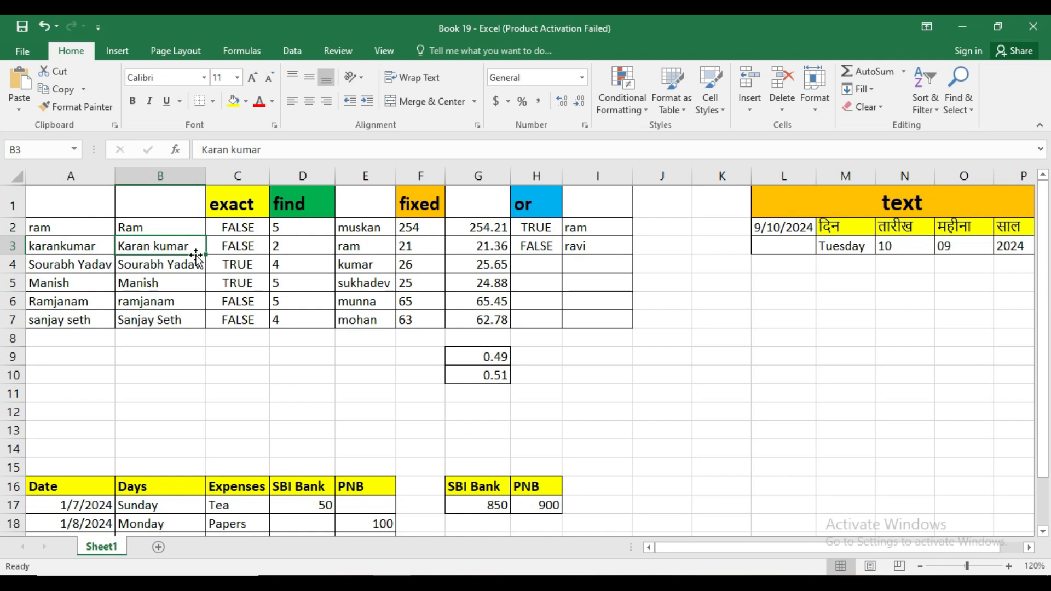
- Clear the existing formulas from C2:C7 under the exact heading
left_click(245, 230)
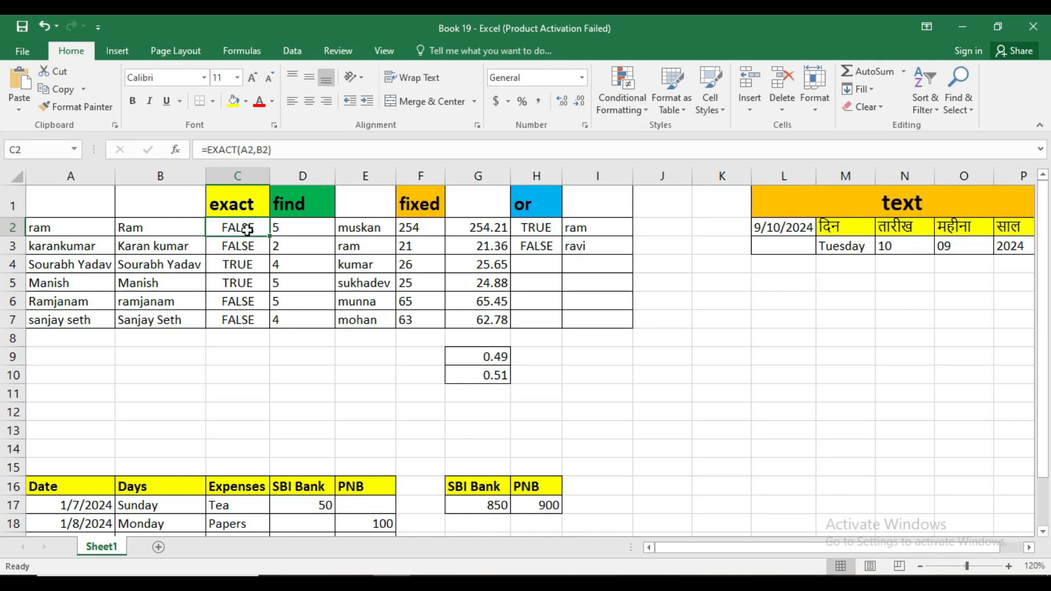
left_click_drag(248, 227, 254, 319)
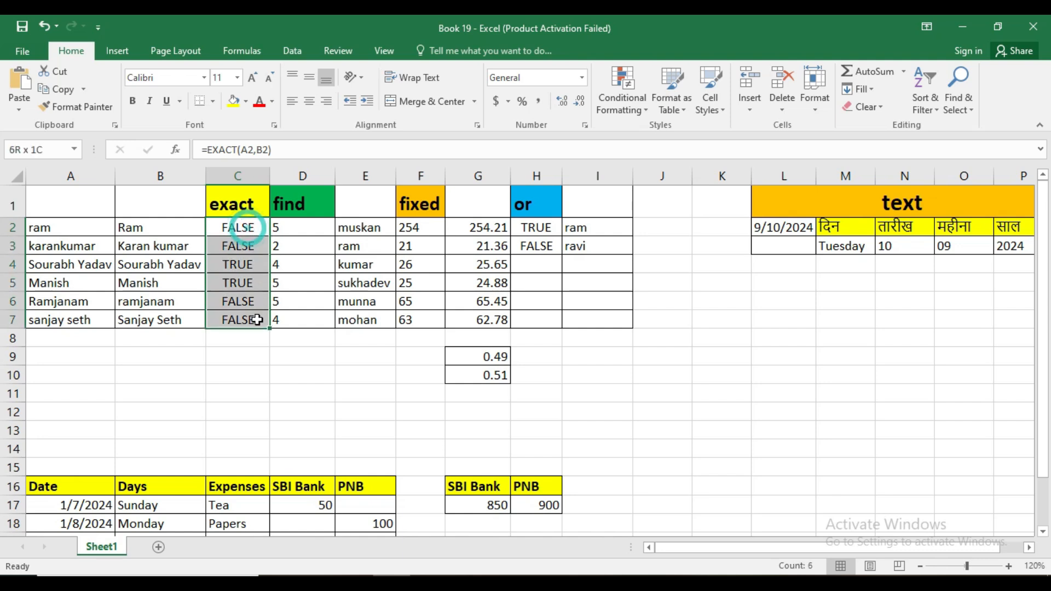
key("Delete")
left_click(234, 335)
- Enter =EXACT(A2,B2) in C2 and fill the formula down through C7
left_click(234, 228)
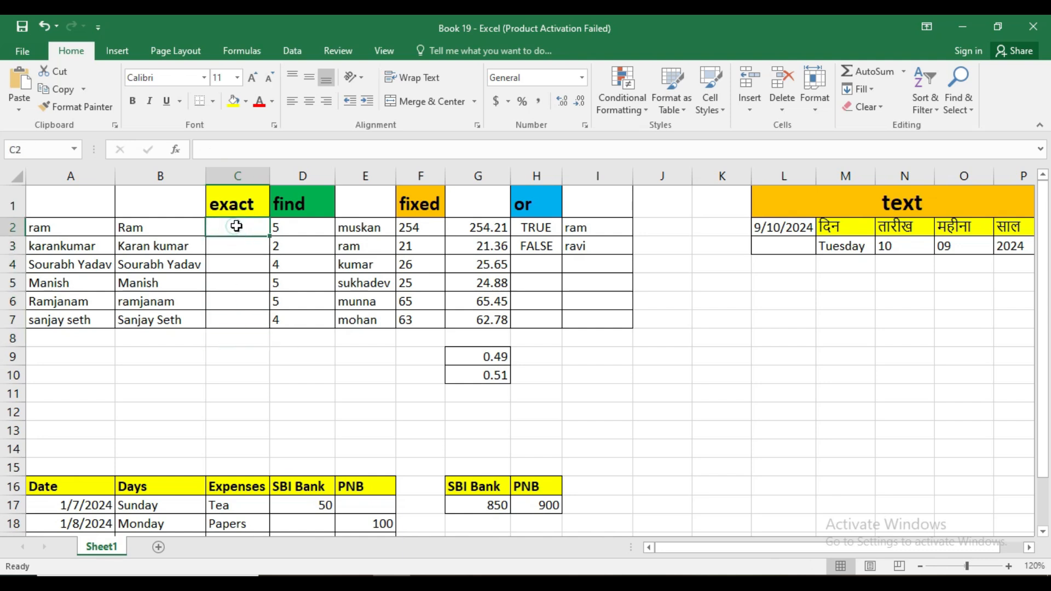
type("=e")
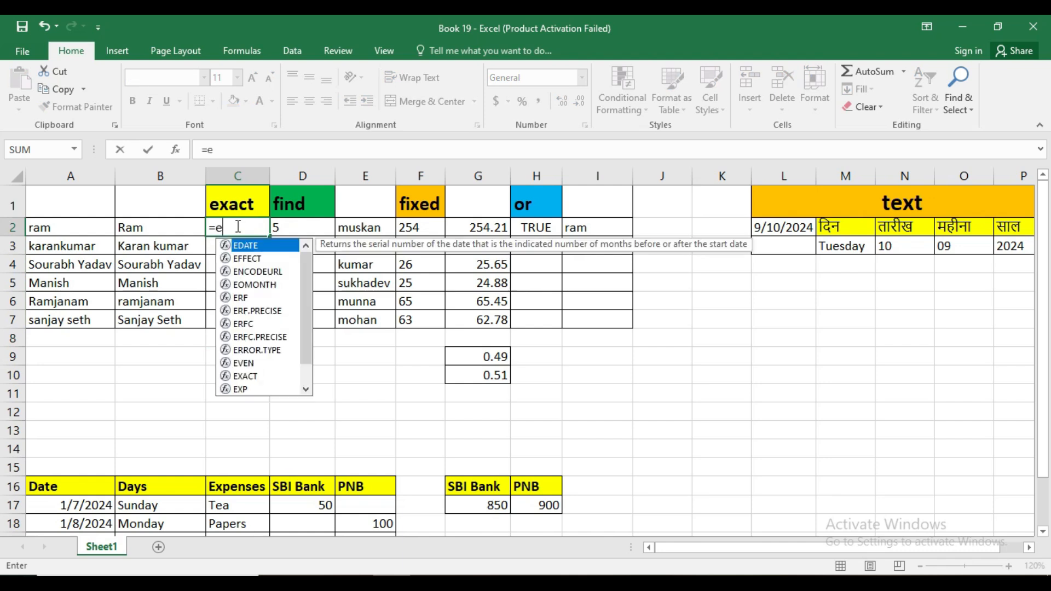
type("xa")
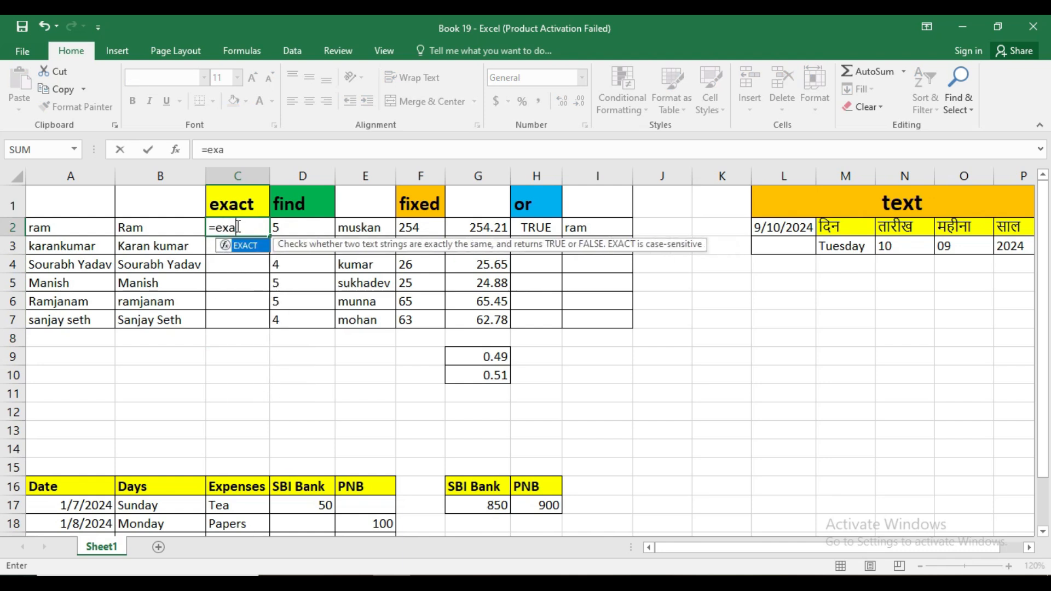
key("Tab")
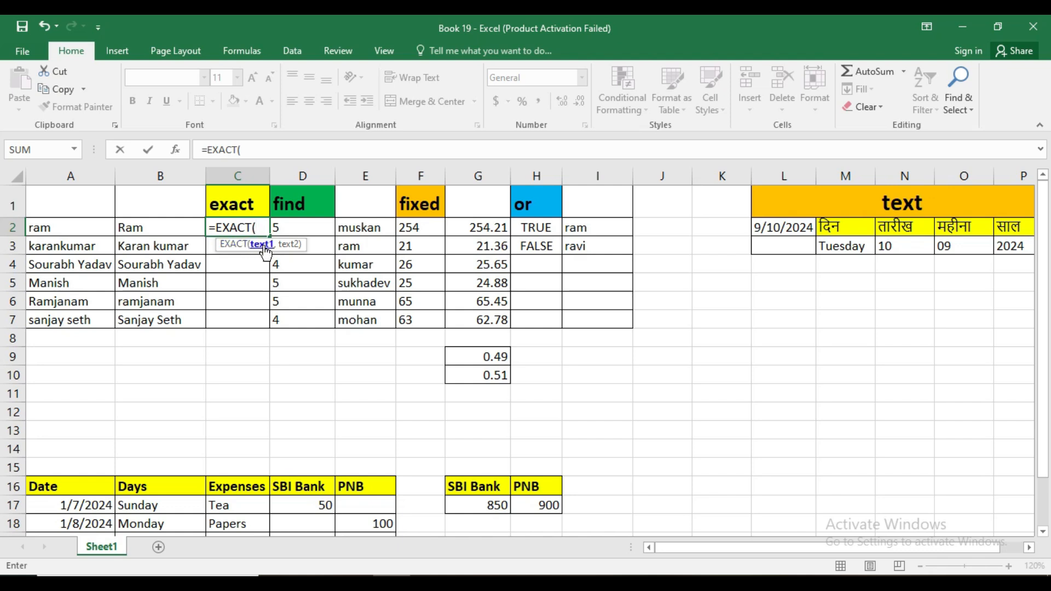
left_click(96, 232)
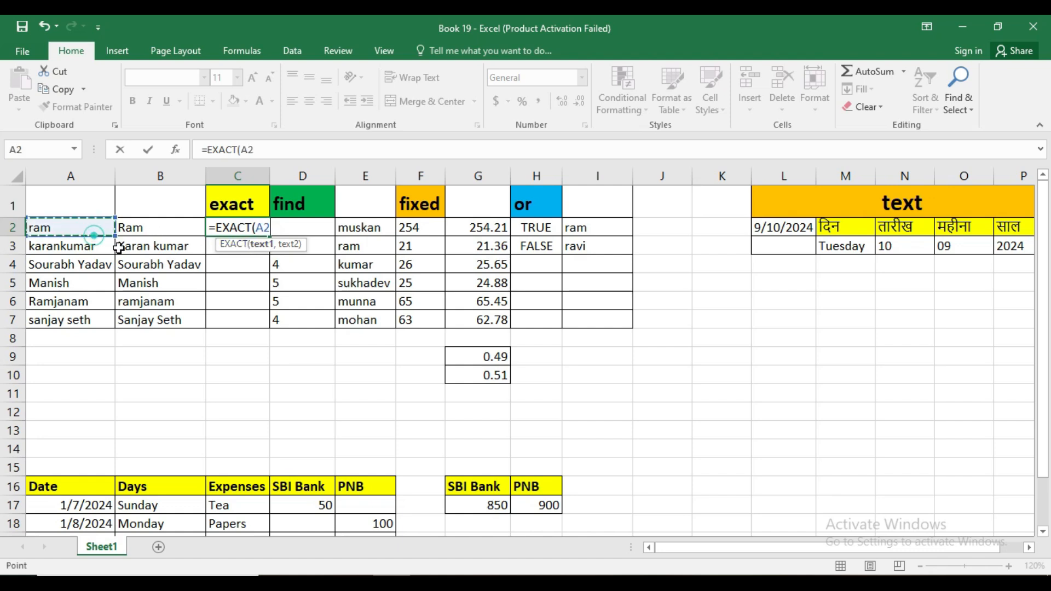
type(",")
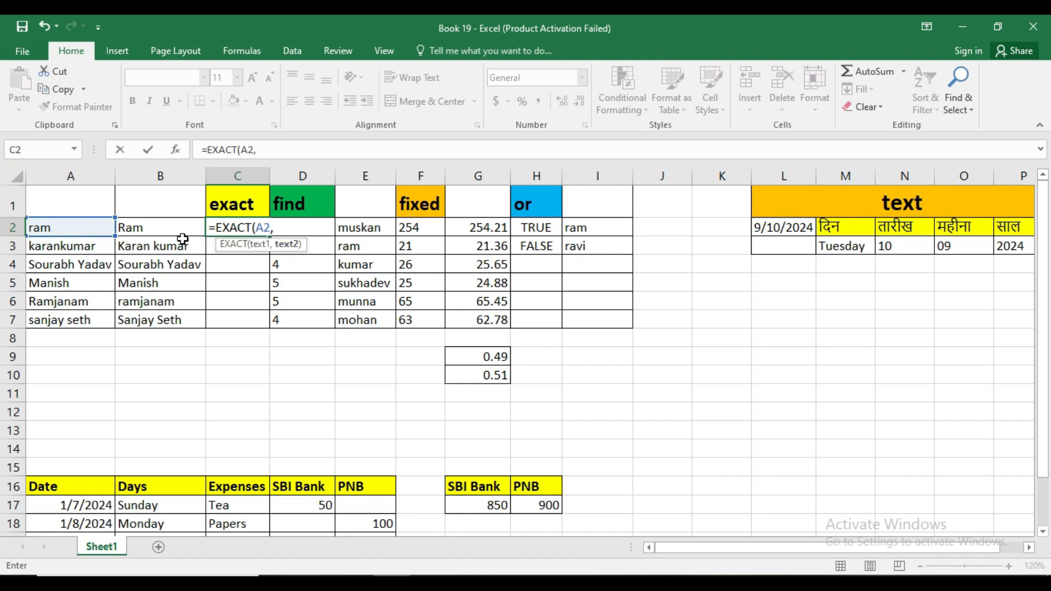
left_click(167, 229)
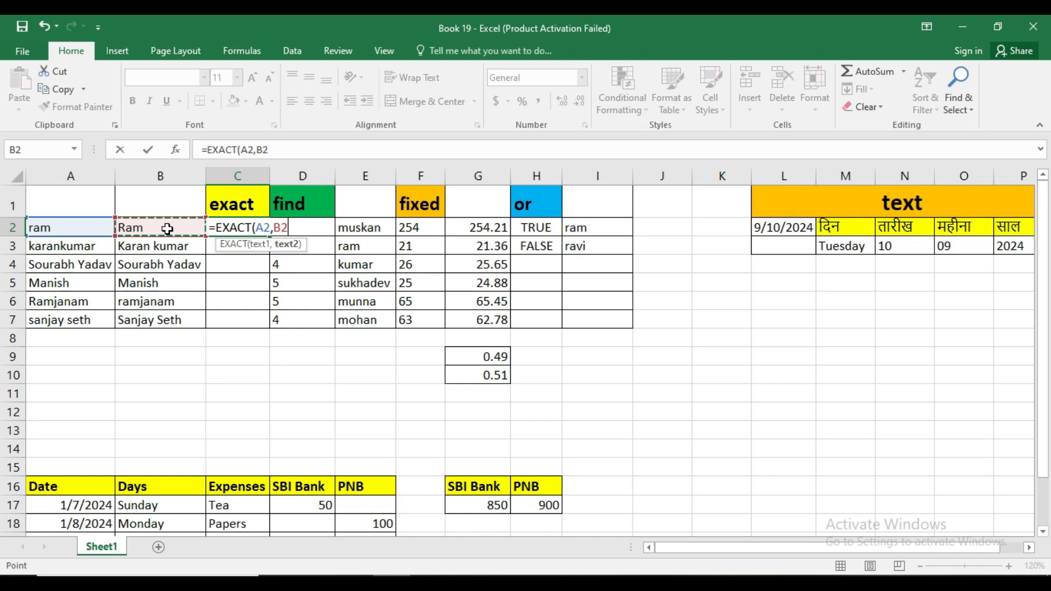
key("Return")
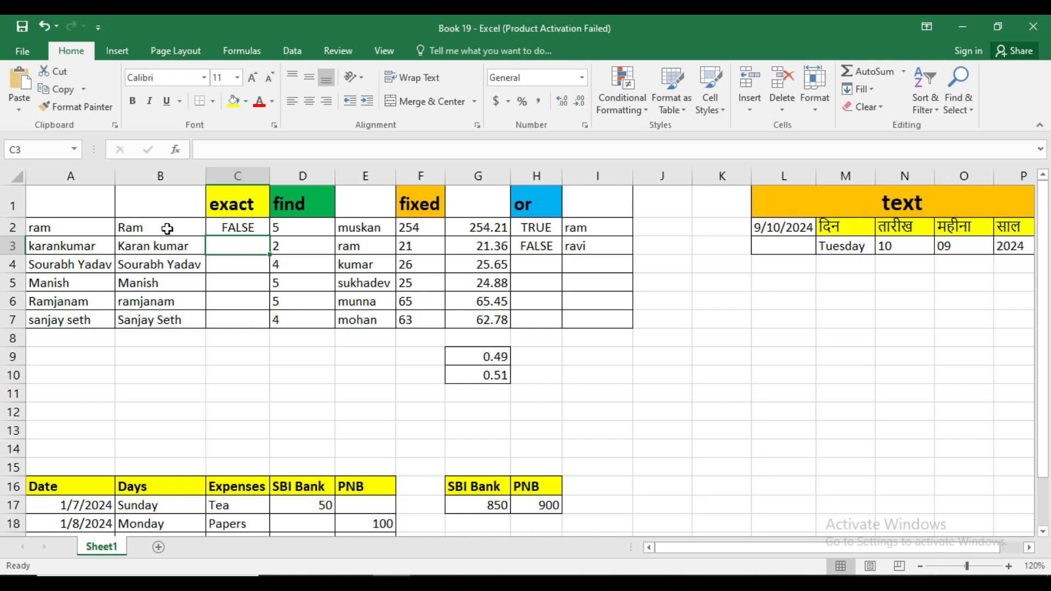
left_click(225, 230)
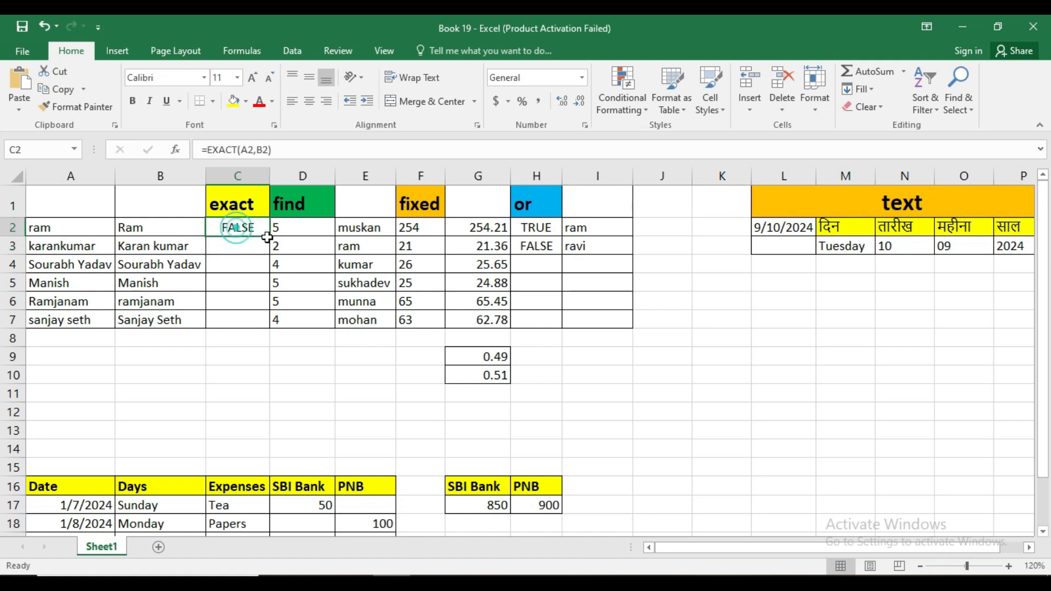
left_click_drag(270, 234, 273, 329)
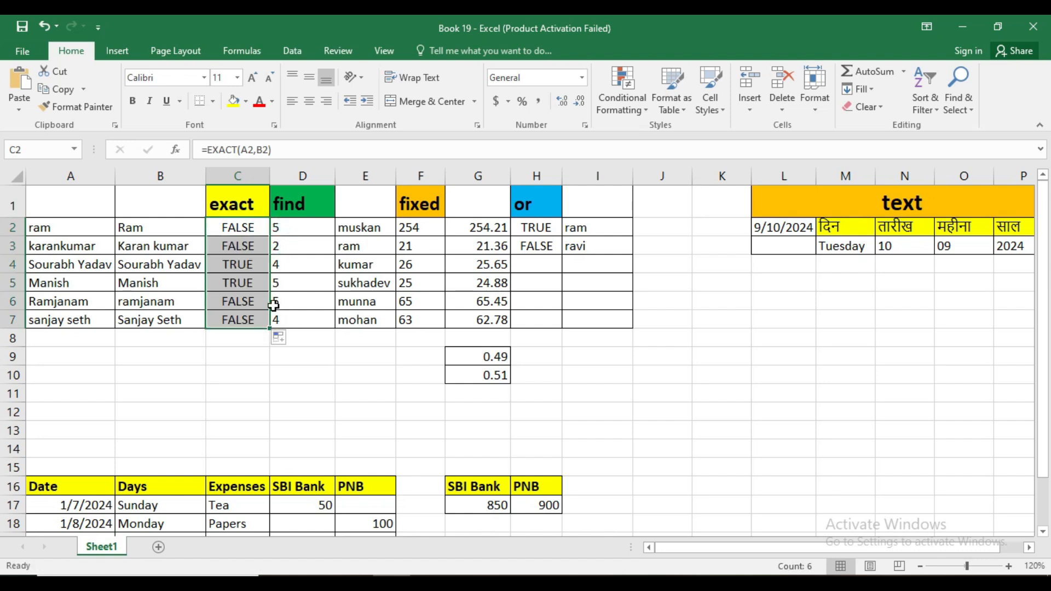
- Review the EXACT results in rows 3 to 5 against the matching text pairs in columns A and B
left_click(236, 266)
left_click(239, 279)
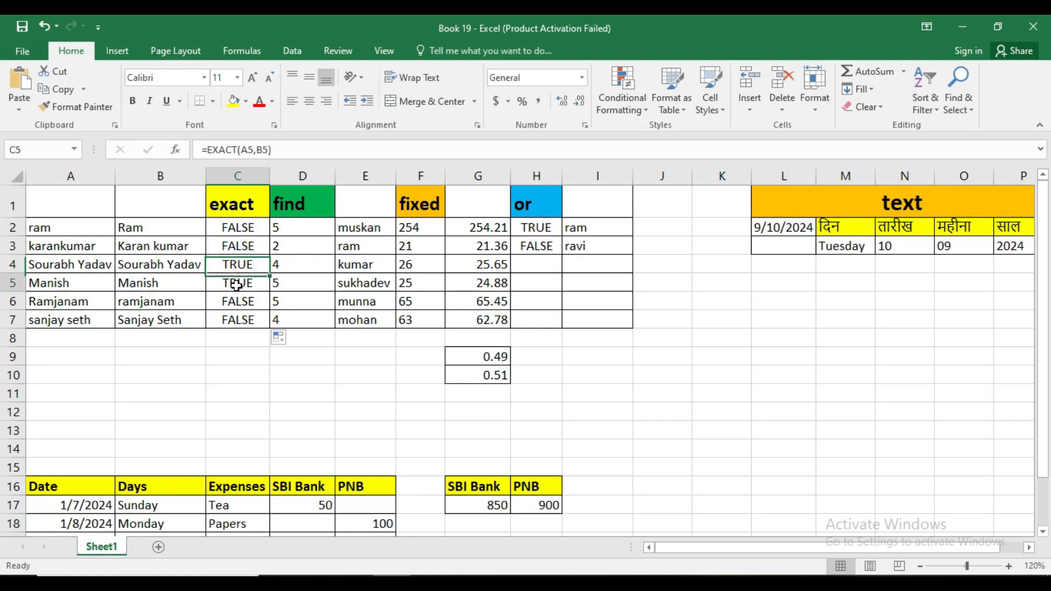
left_click(98, 267)
left_click(130, 265)
left_click(81, 285)
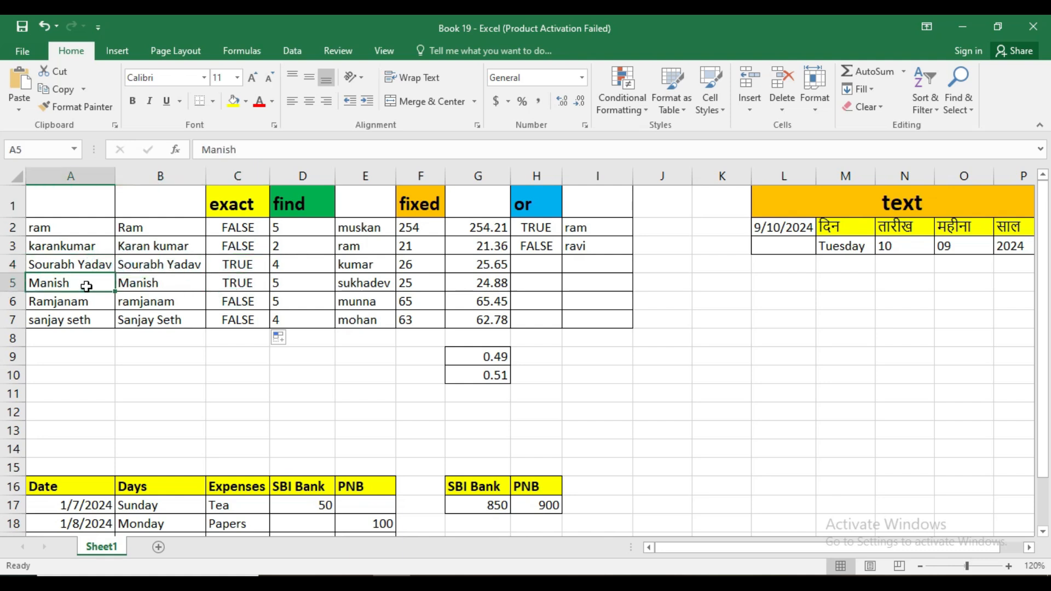
left_click(145, 282)
left_click(231, 262)
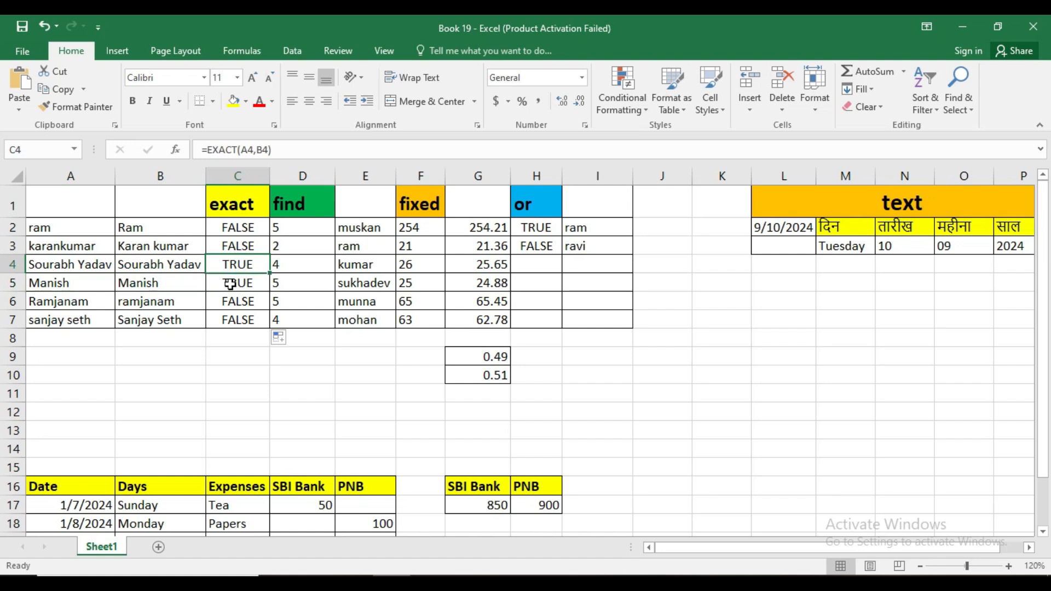
left_click(232, 282)
left_click(230, 246)
left_click(161, 247)
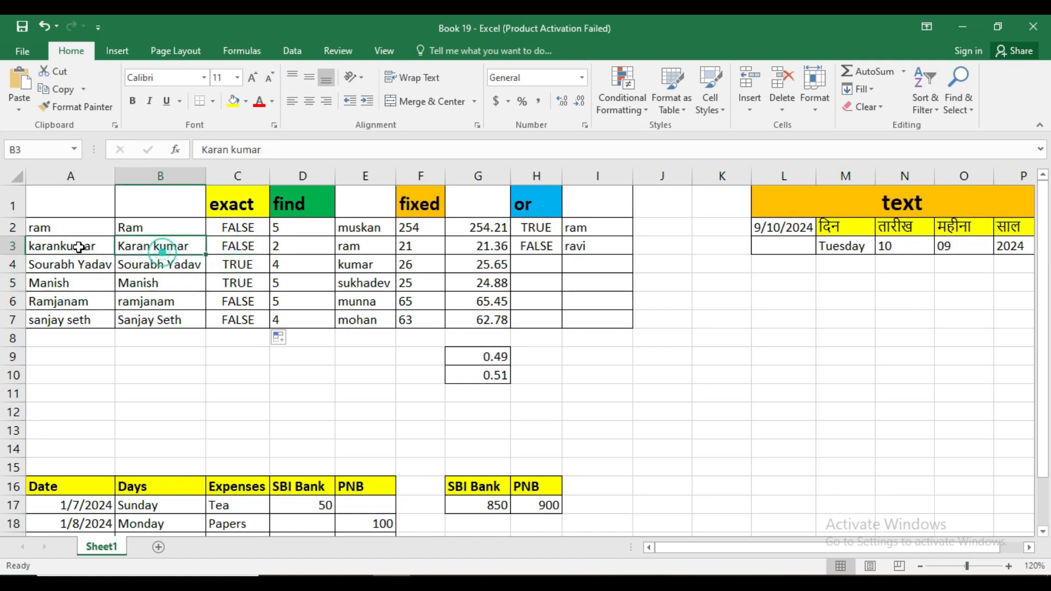
left_click(76, 246)
left_click(152, 246)
left_click(228, 245)
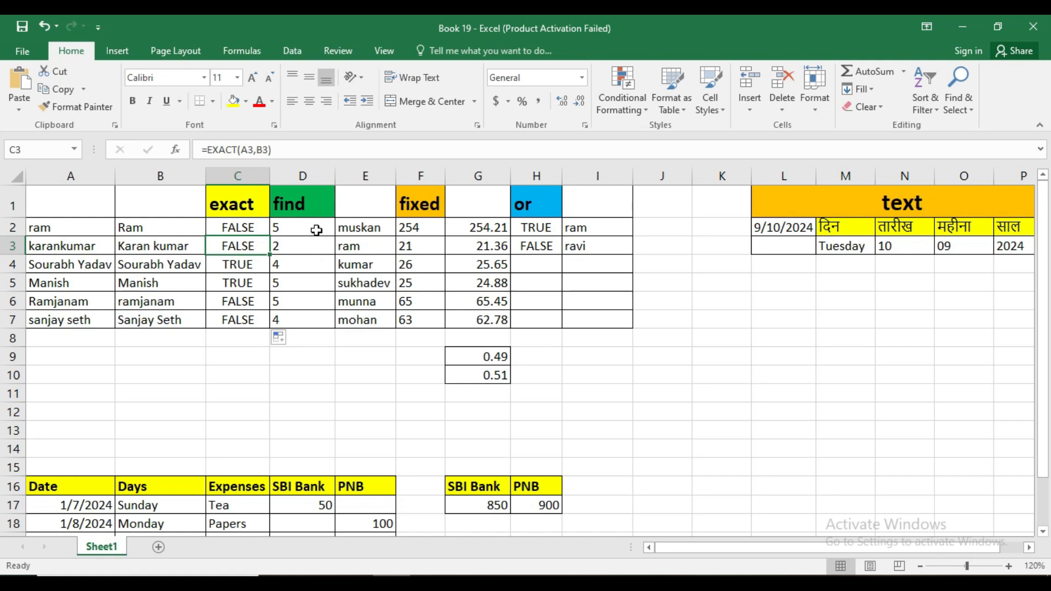
- Clear the existing formulas from D2:D7 under the find heading
left_click_drag(315, 229, 324, 314)
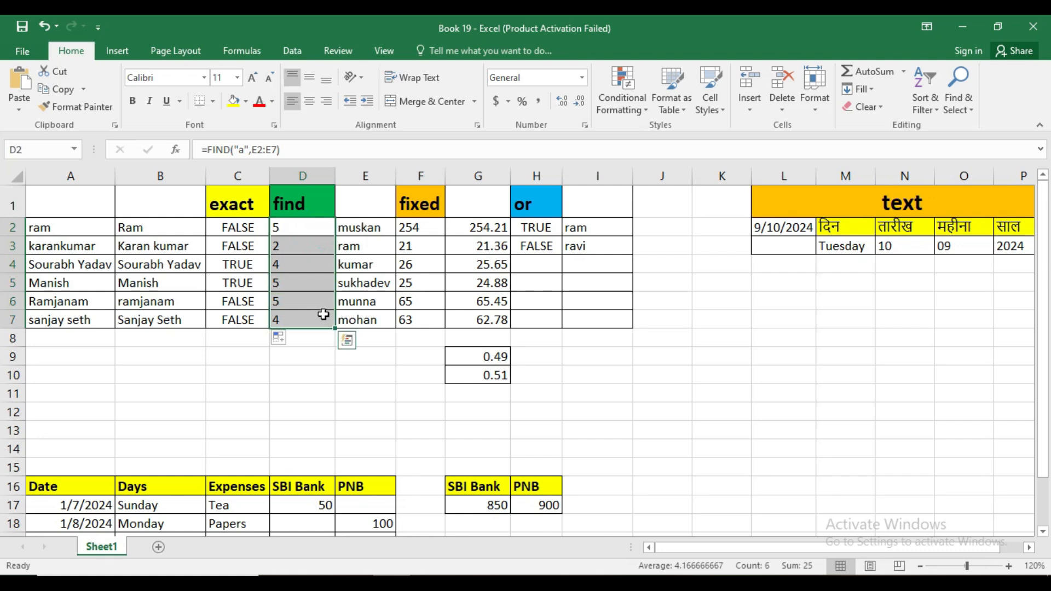
key("Delete")
left_click(336, 359)
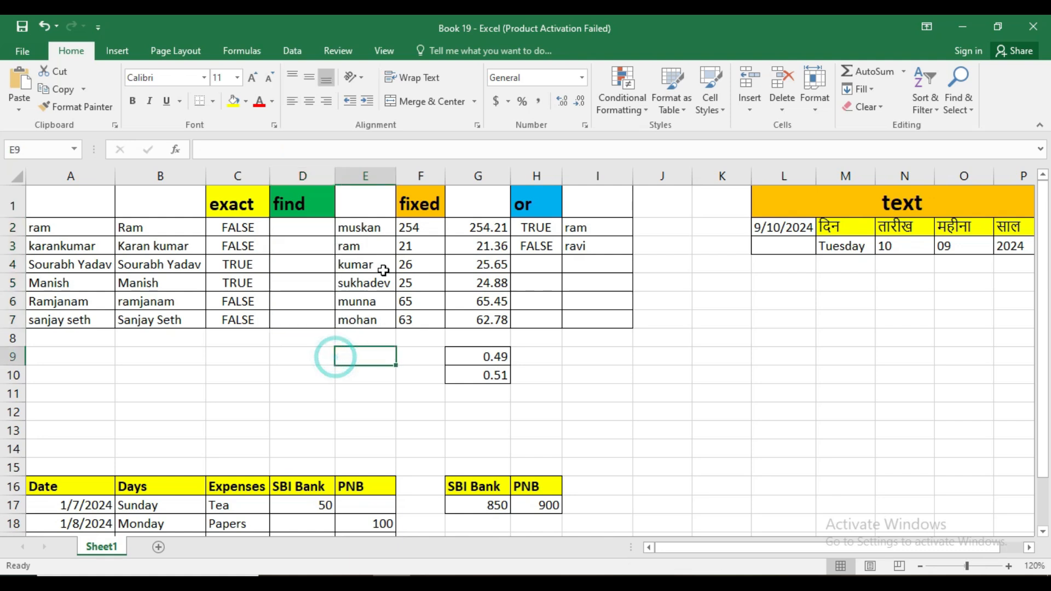
- Examine the text entries in E2:E7 one by one as the source for the find column
left_click(359, 230)
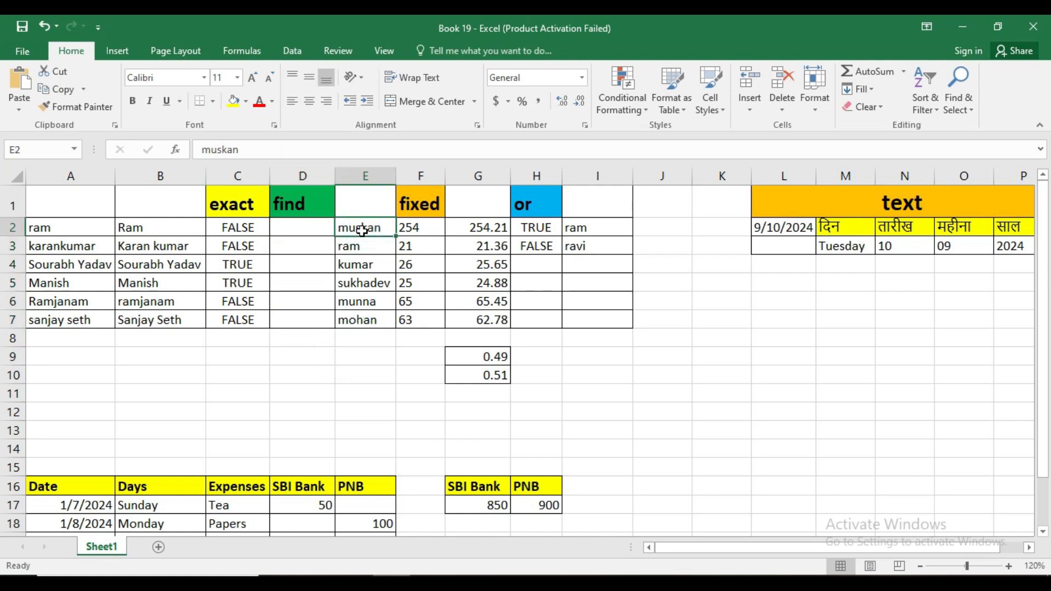
left_click(363, 246)
left_click(365, 265)
left_click(367, 284)
left_click(363, 300)
left_click(377, 318)
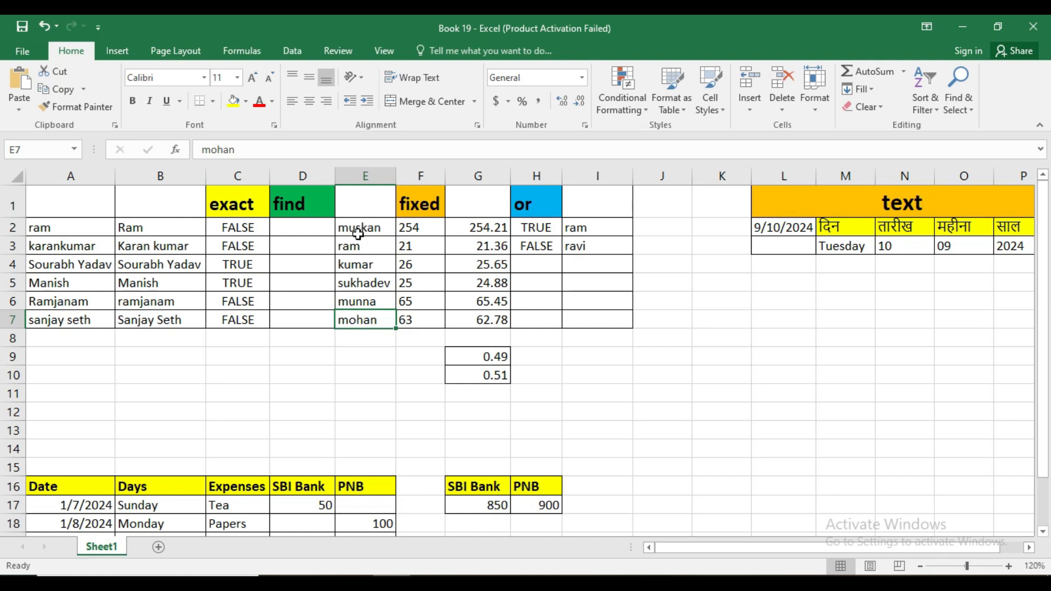
- Enter =FIND("a",E2) in D2 and fill the formula down through D7
left_click(309, 230)
type("=")
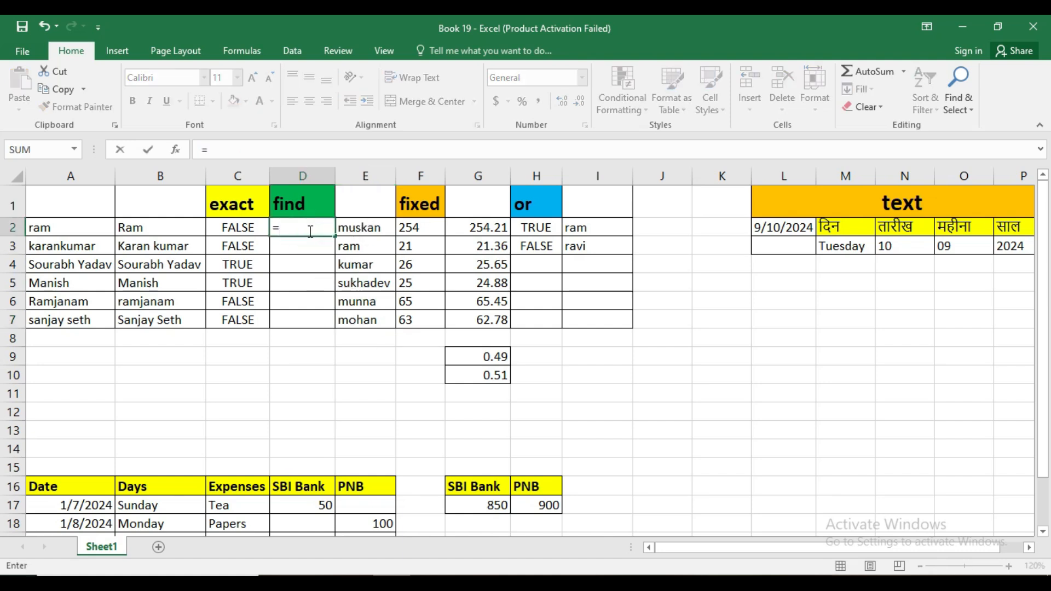
type("fin")
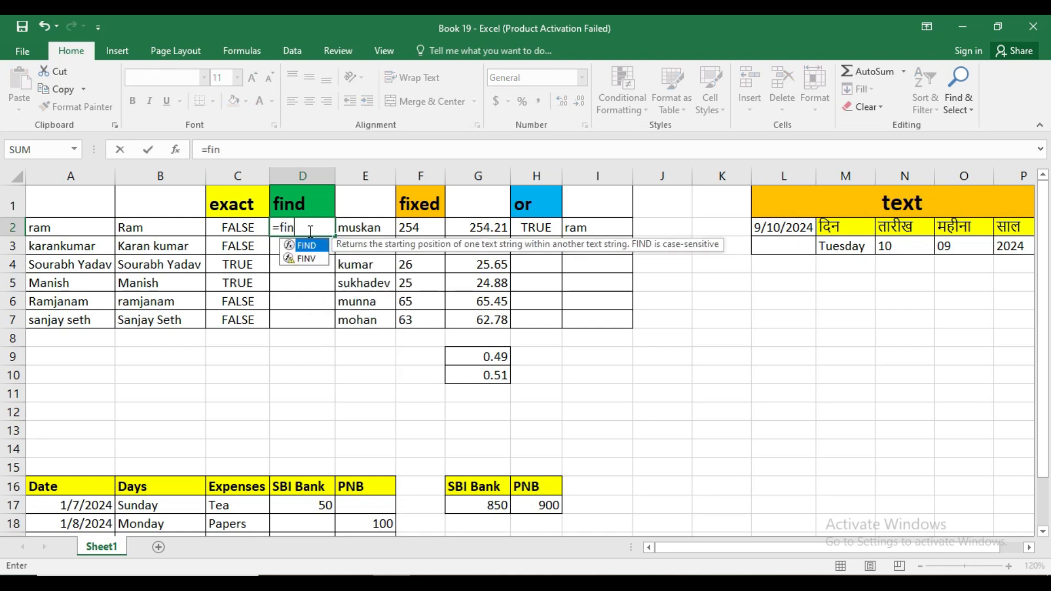
key("Tab")
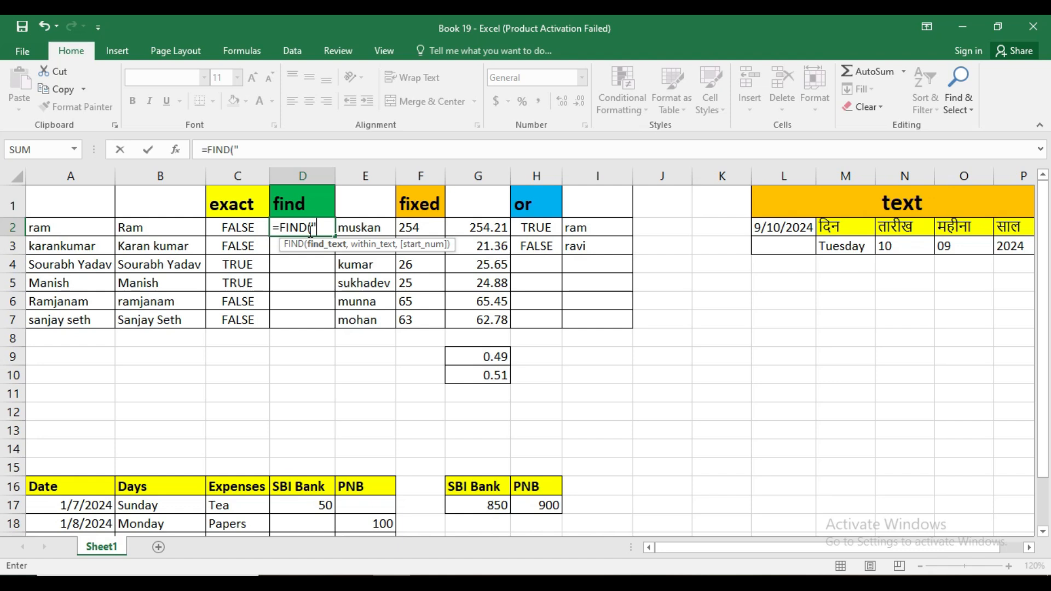
type("\"a")
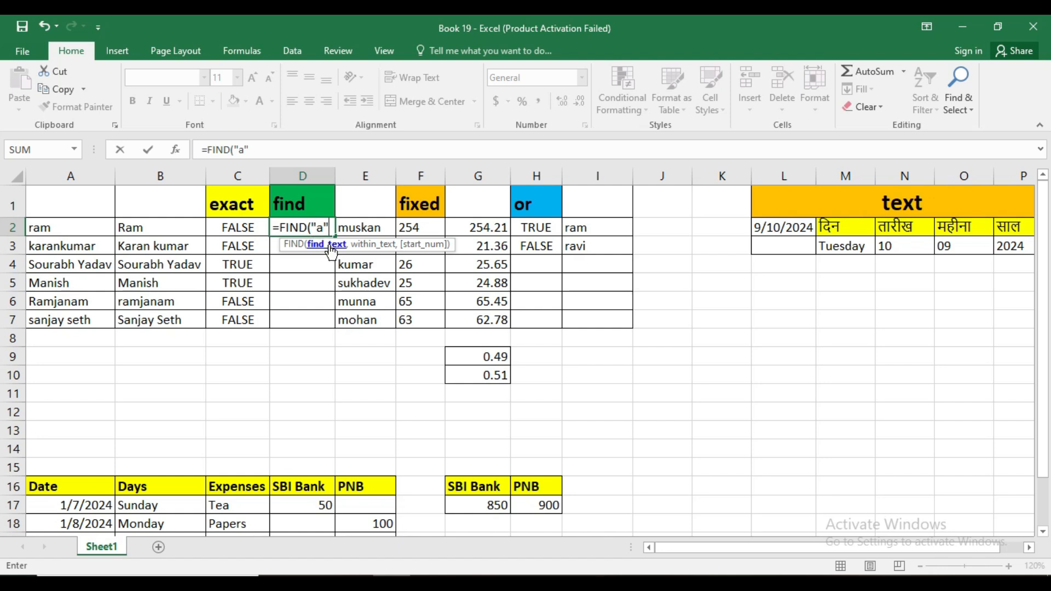
type(",")
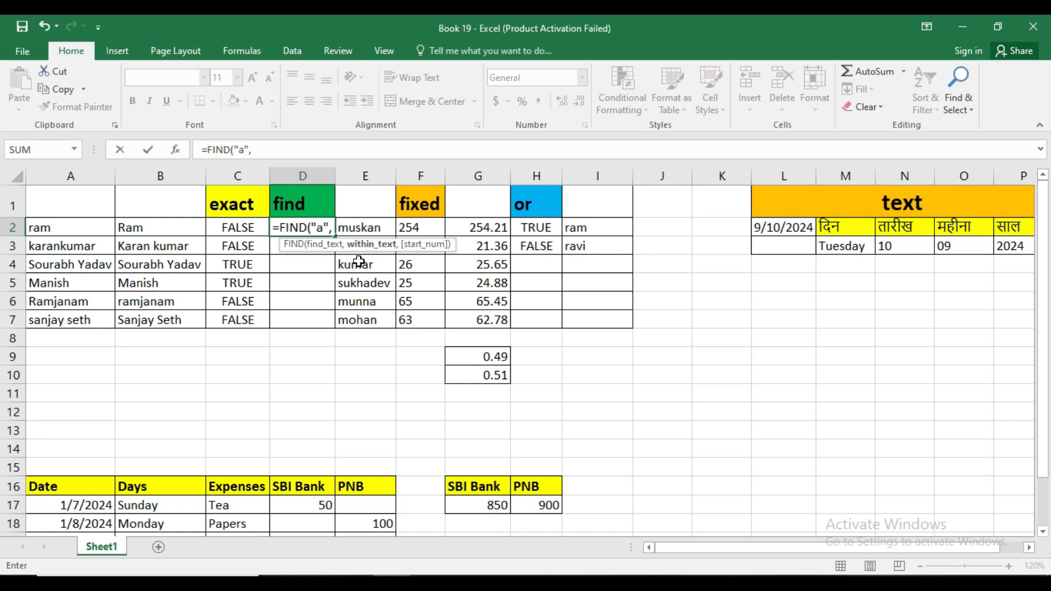
left_click(371, 226)
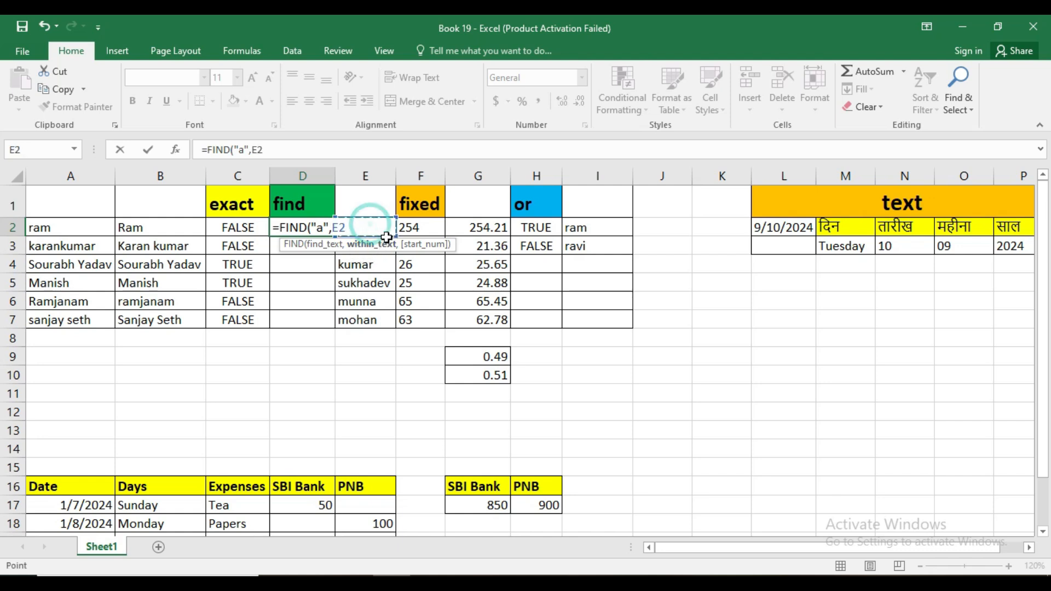
key("Return")
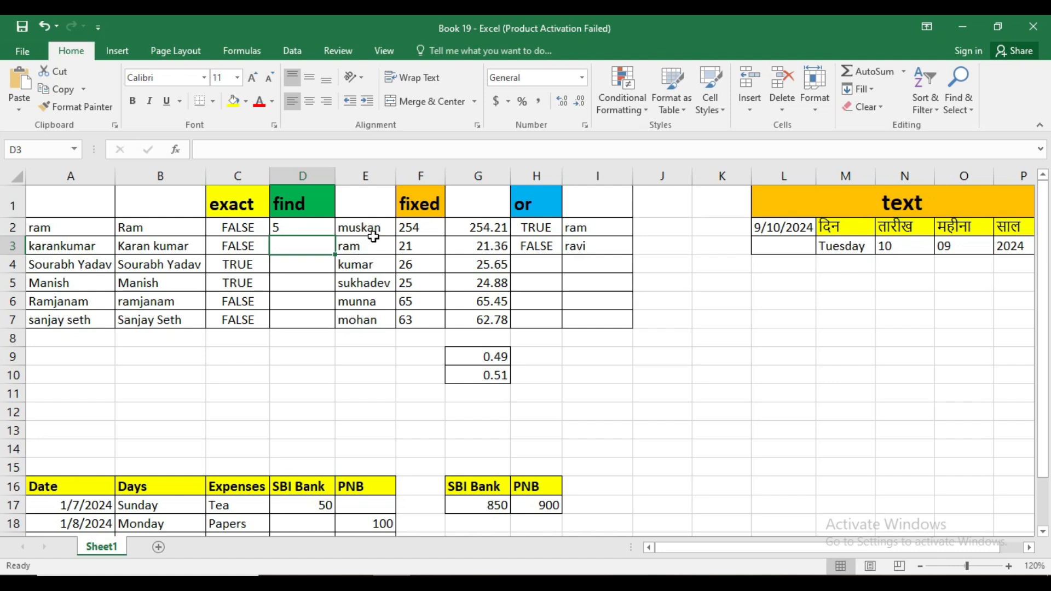
left_click(313, 228)
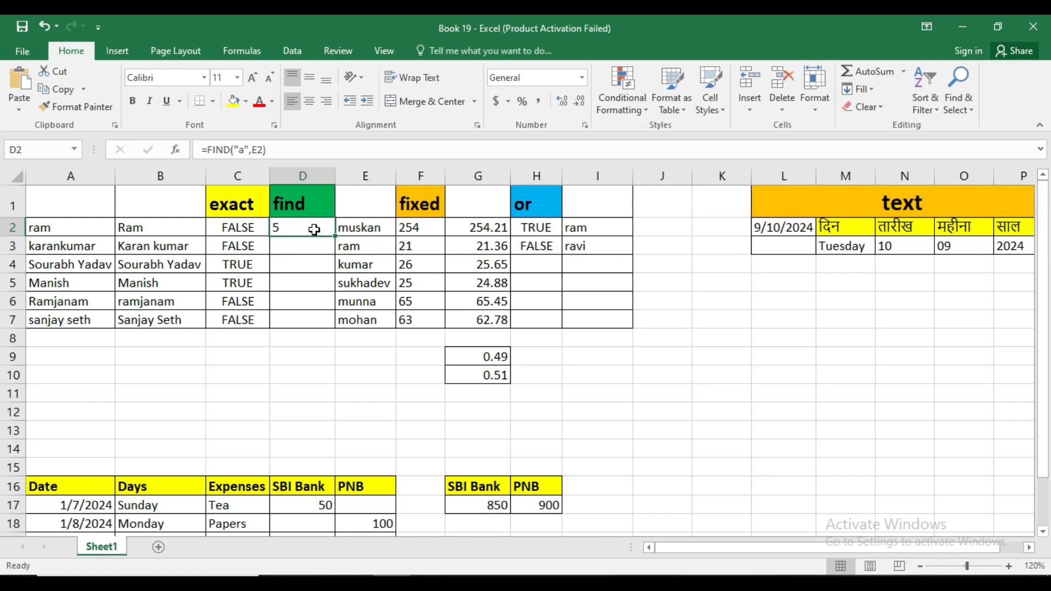
left_click_drag(335, 236, 337, 328)
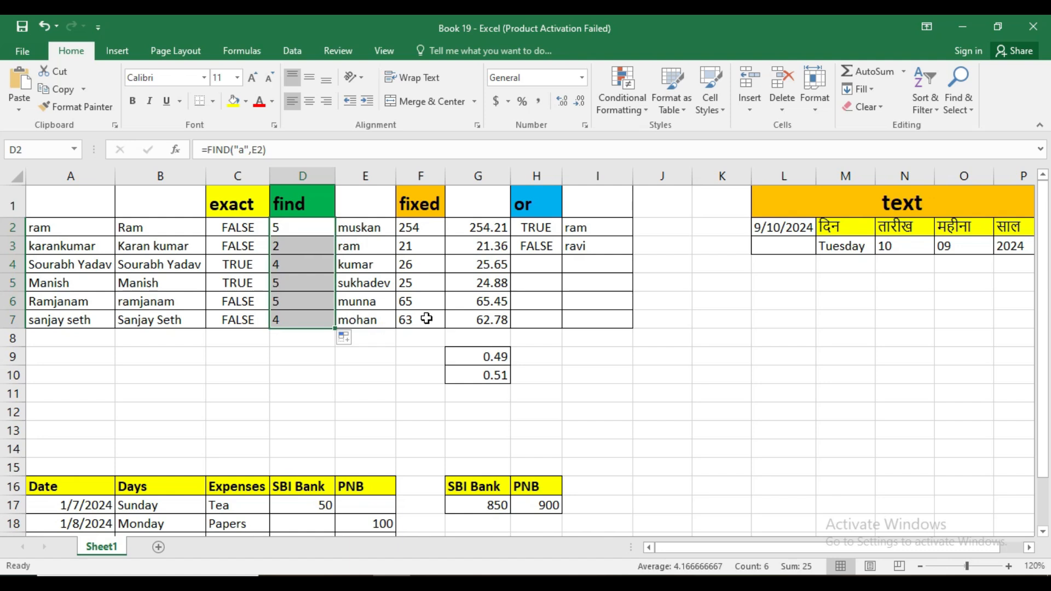
- Review the FIND results in D4:D7 against the matching text entries in column E
left_click(325, 285)
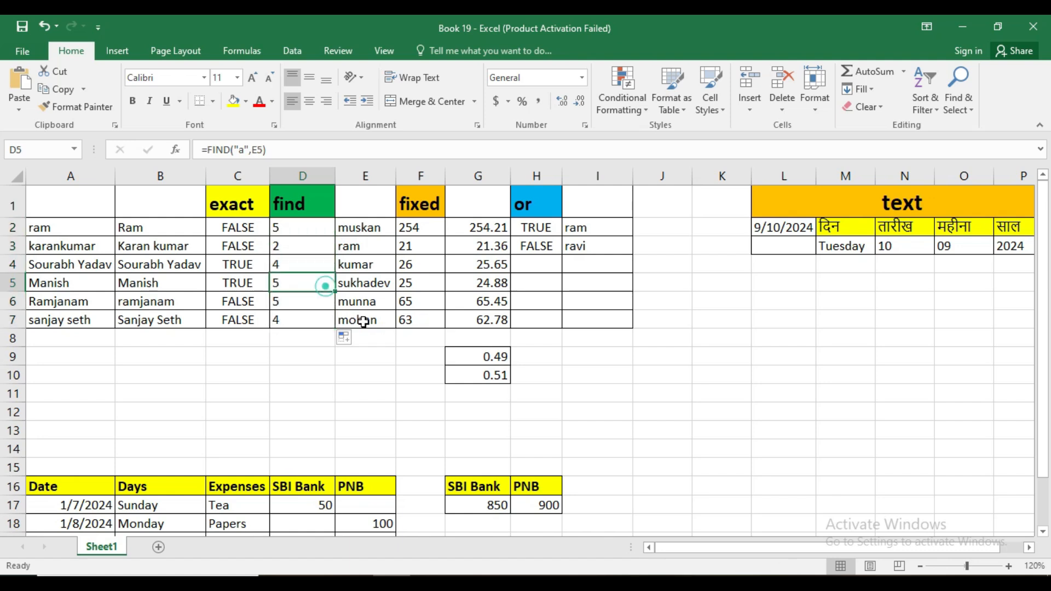
left_click(321, 320)
left_click(319, 301)
left_click(317, 283)
left_click(315, 269)
left_click(316, 268)
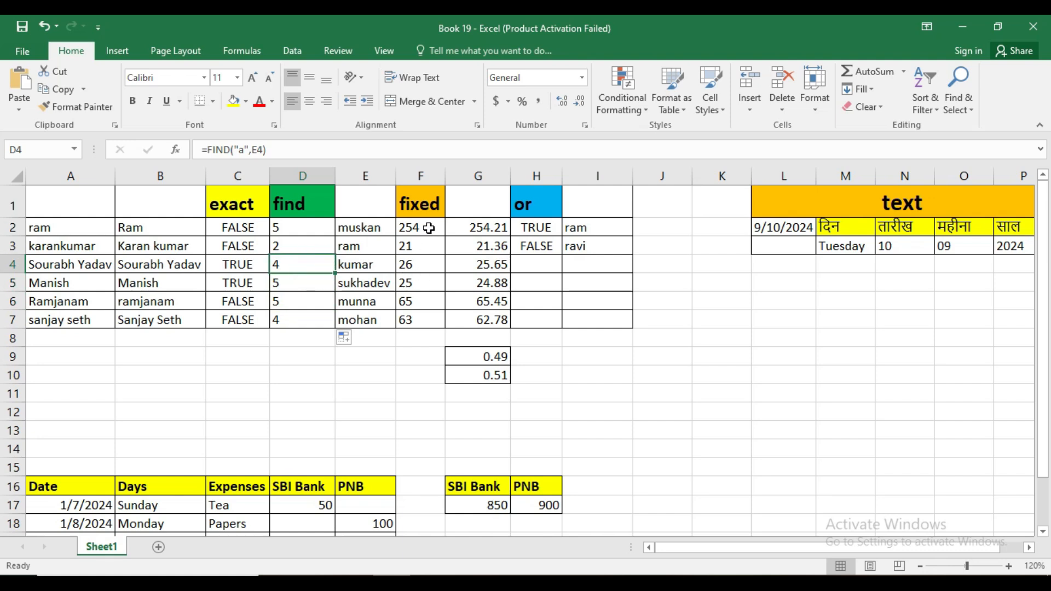
- Examine the decimal numbers in G2:G7, the existing FIXED formulas in F2 and F4, and the rounding example in G9
left_click(490, 228)
left_click(481, 252)
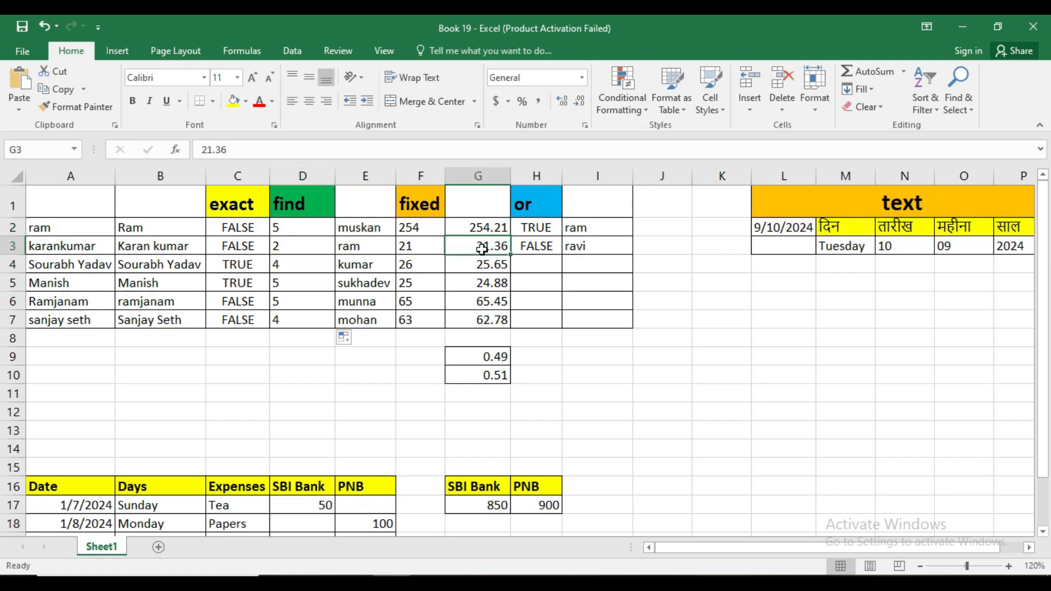
left_click(482, 264)
left_click(482, 285)
left_click(482, 301)
left_click(483, 321)
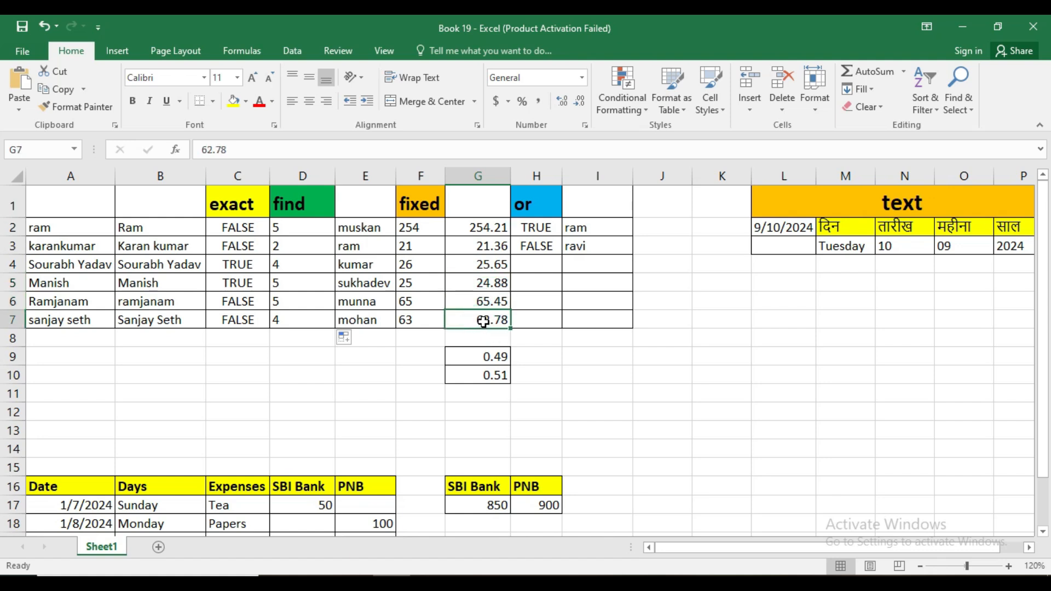
left_click(480, 229)
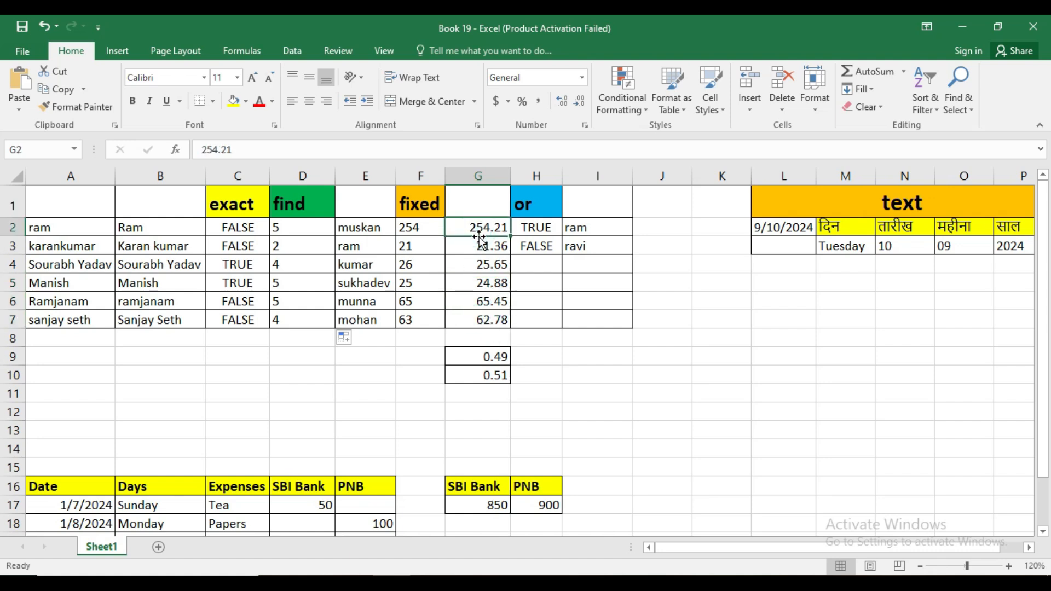
left_click(419, 231)
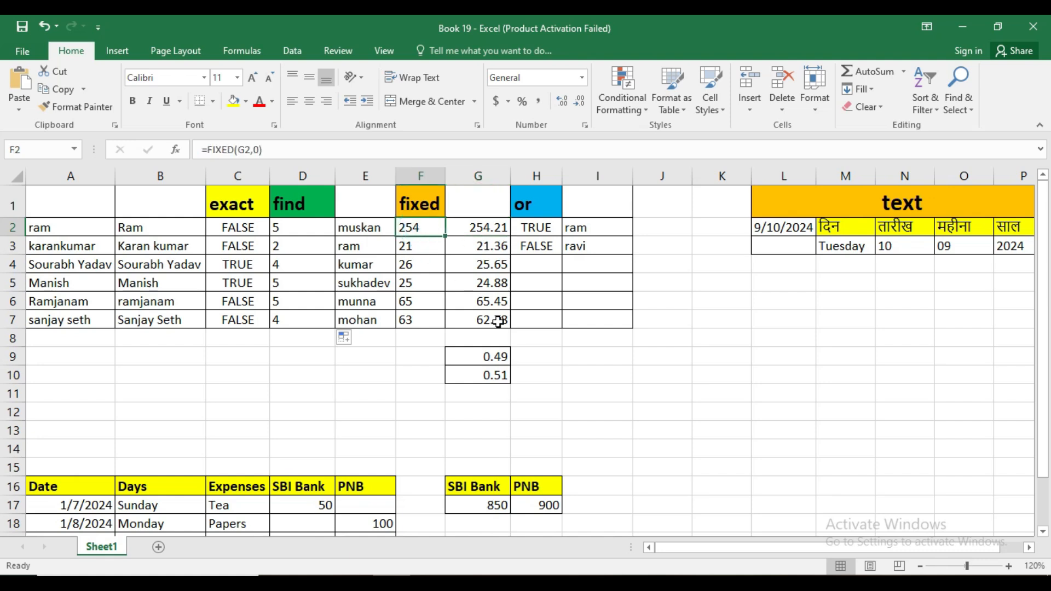
left_click(502, 356)
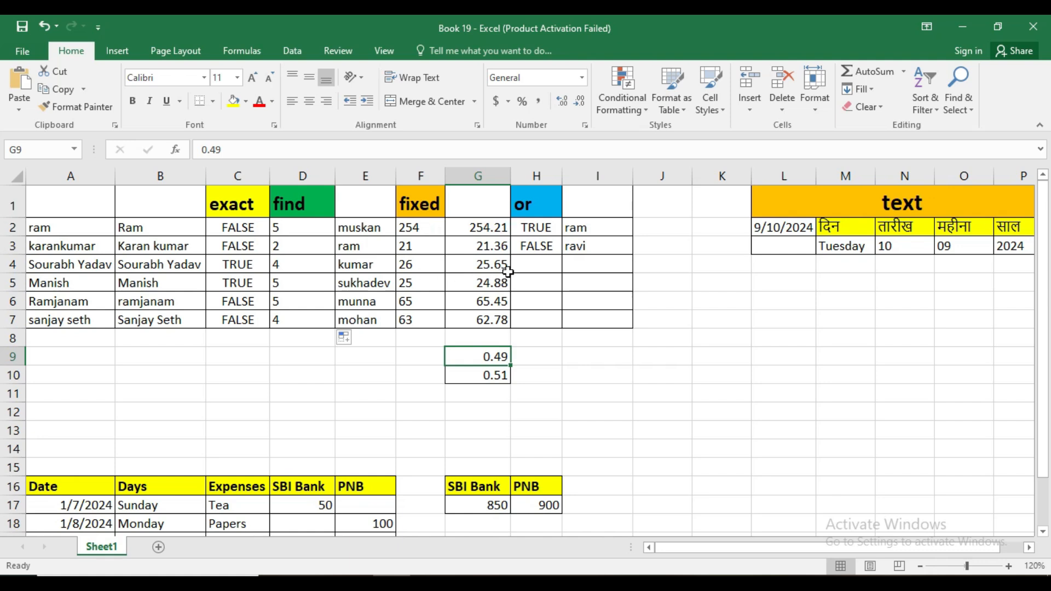
left_click(429, 267)
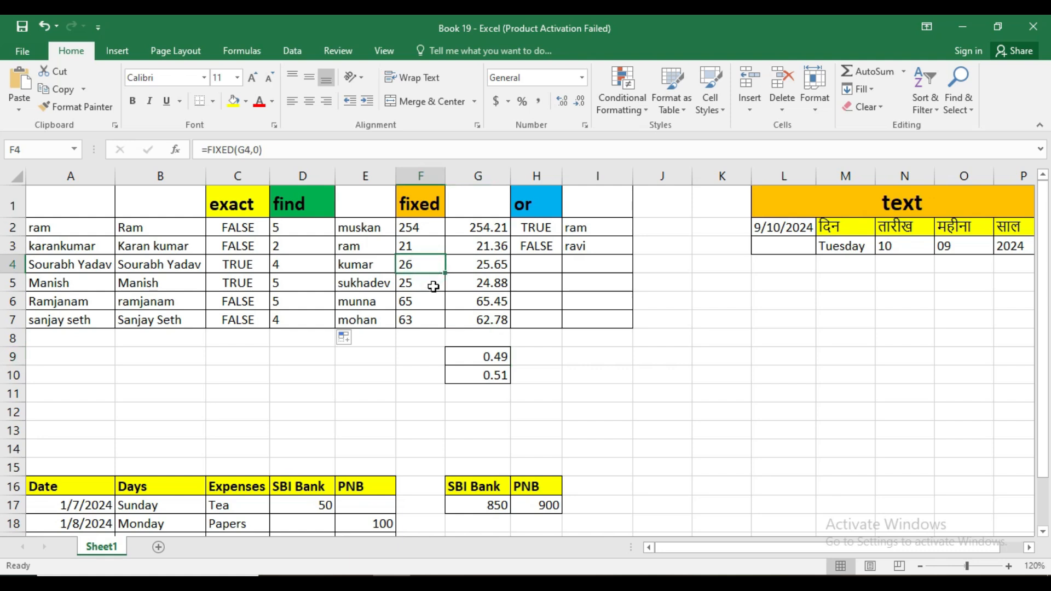
- Clear the existing formulas from F2:F7 under the fixed heading
left_click(430, 229)
left_click_drag(430, 229, 435, 320)
key("Delete")
left_click(417, 357)
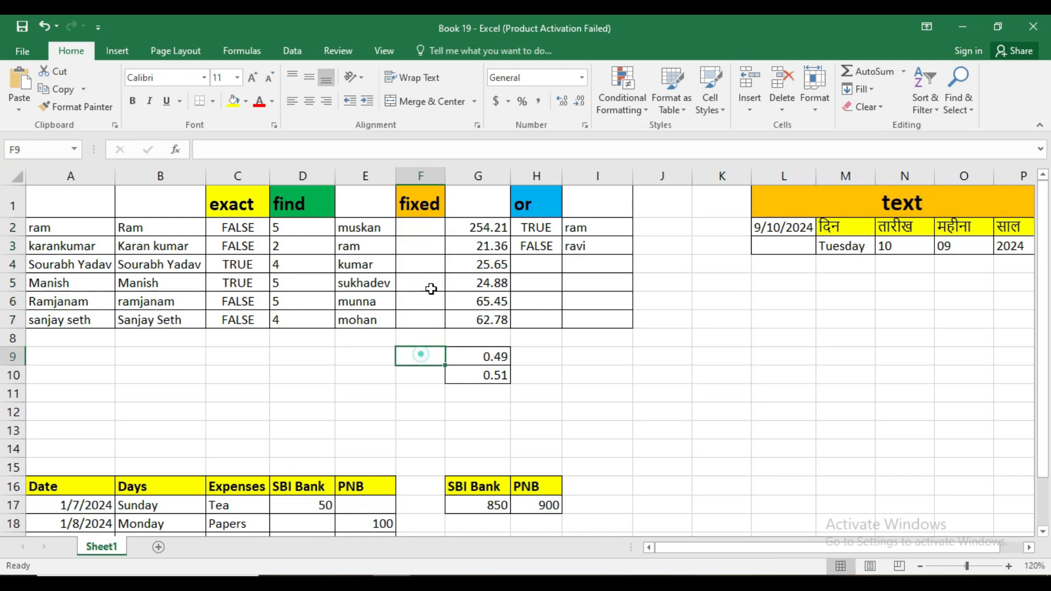
- Enter =FIXED(G2,0) in F2 to round the number in G2 to zero decimals
left_click(429, 232)
type("=")
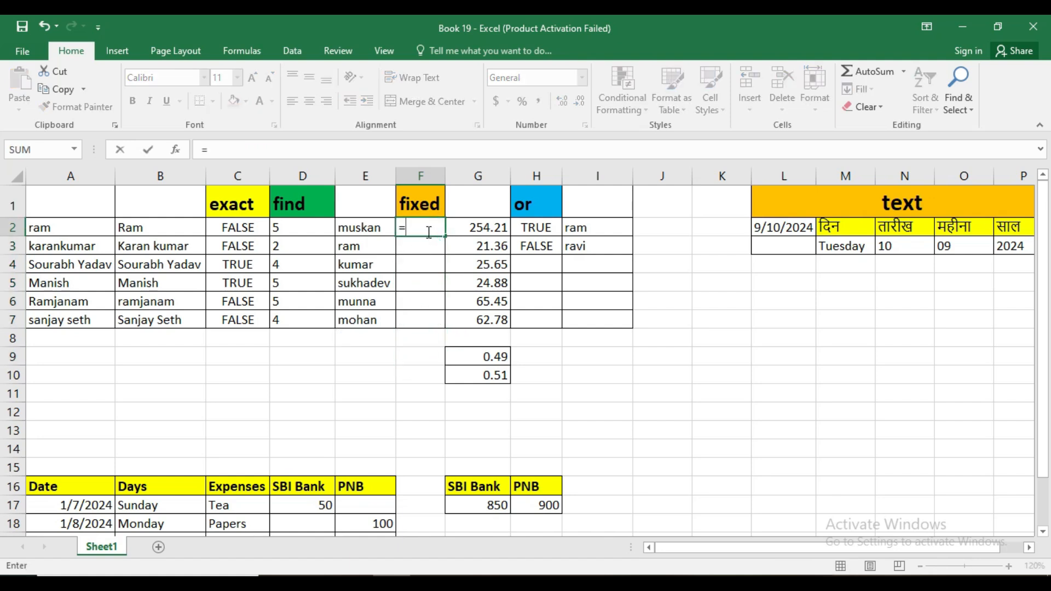
type("fin")
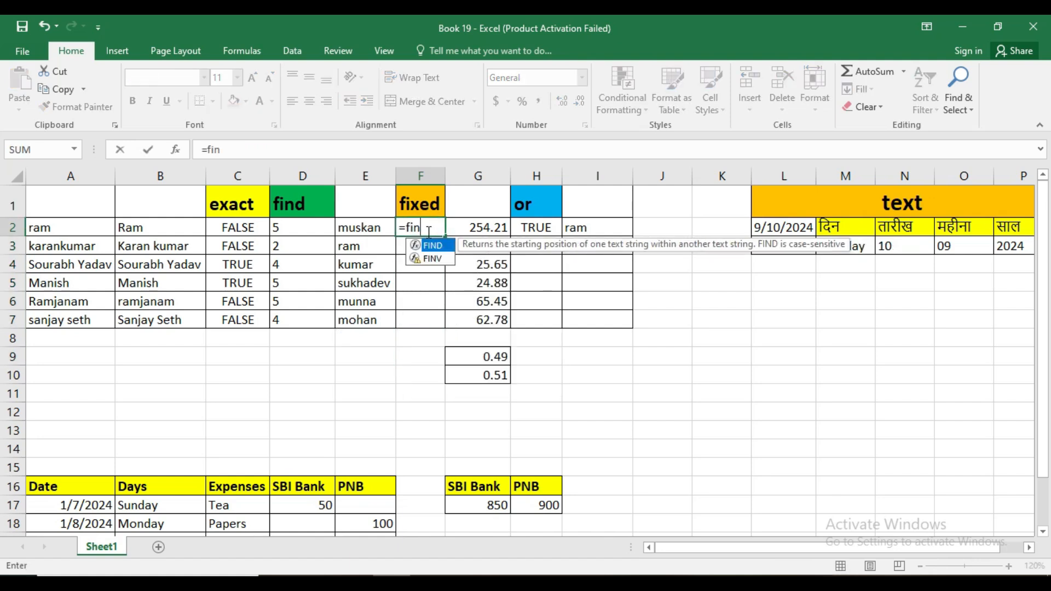
key("BackSpace")
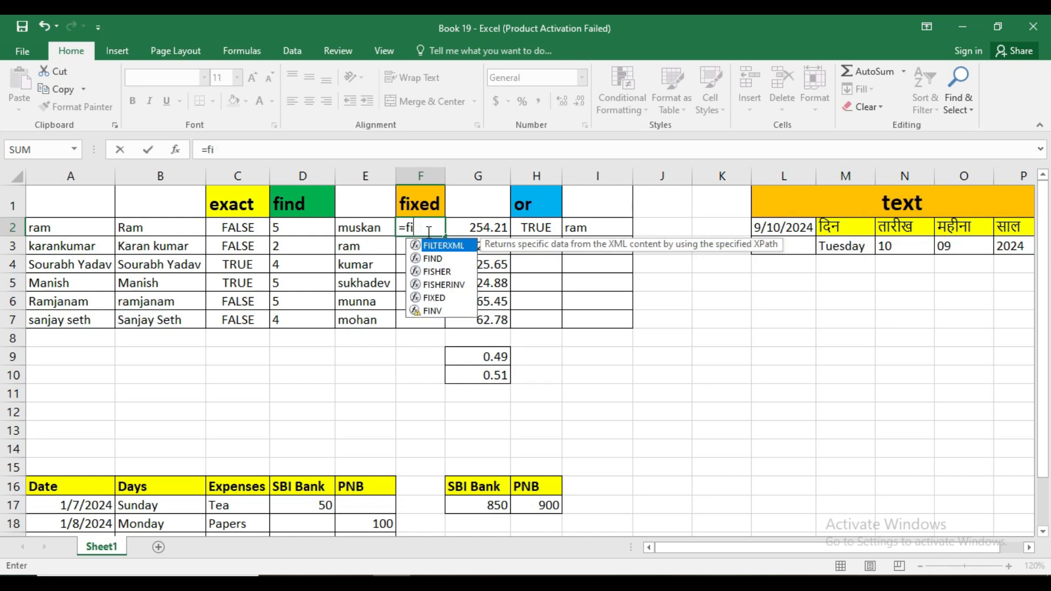
type("x")
key("Tab")
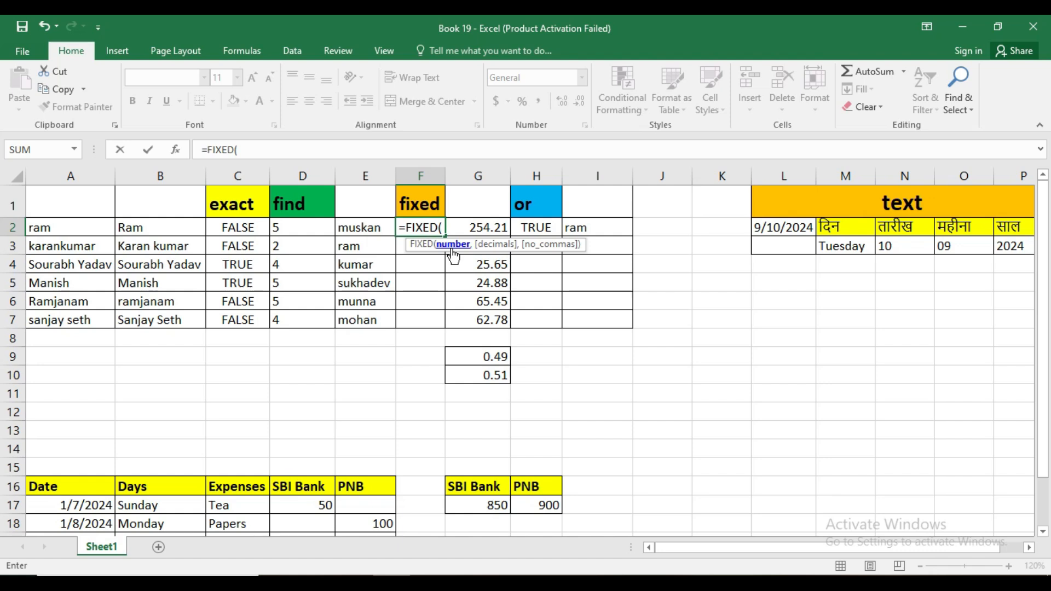
left_click(470, 229)
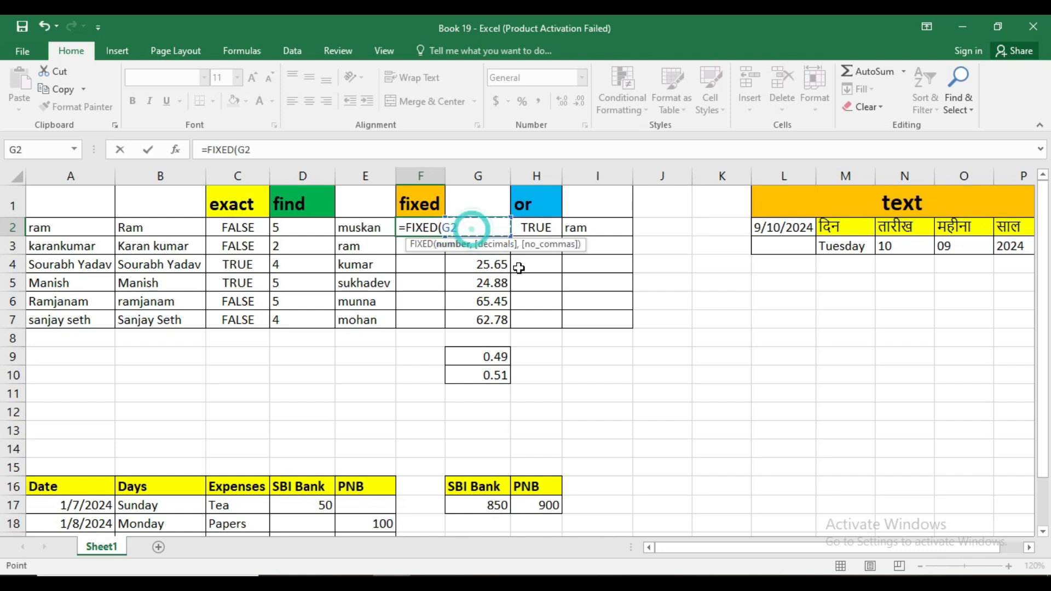
type(",")
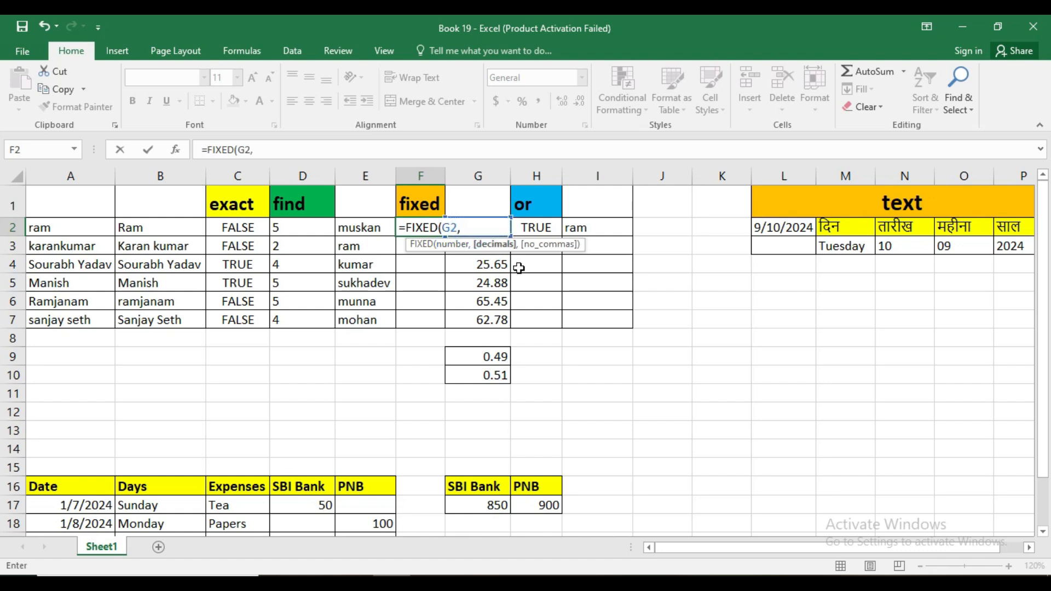
type("0")
key("Return")
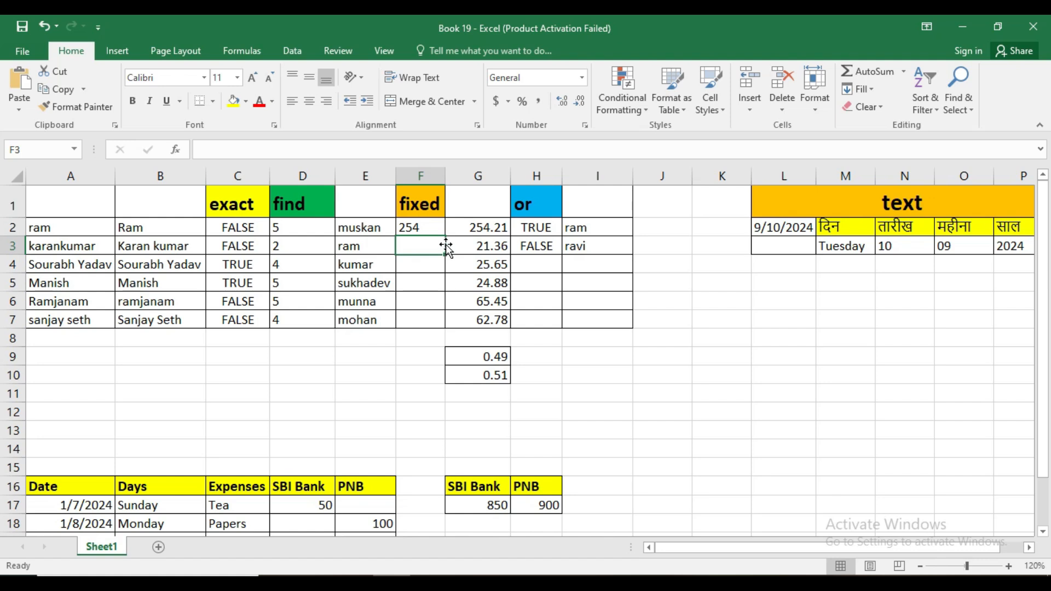
- Fill the FIXED formula from F2 down through F7 and compare the results with the source numbers in column G
left_click(427, 229)
left_click_drag(447, 238, 444, 326)
left_click(429, 222)
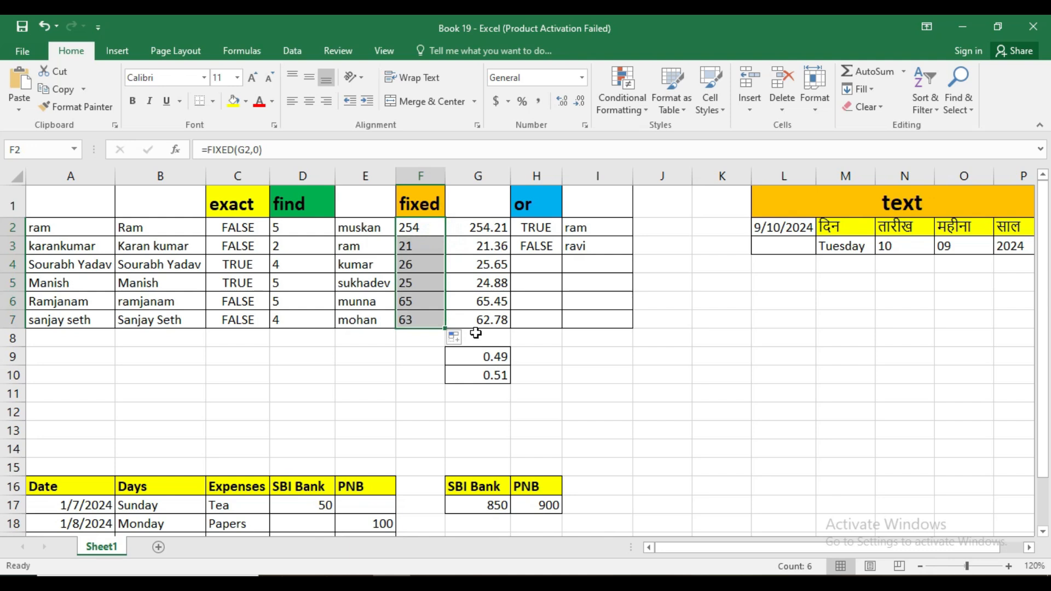
left_click(500, 246)
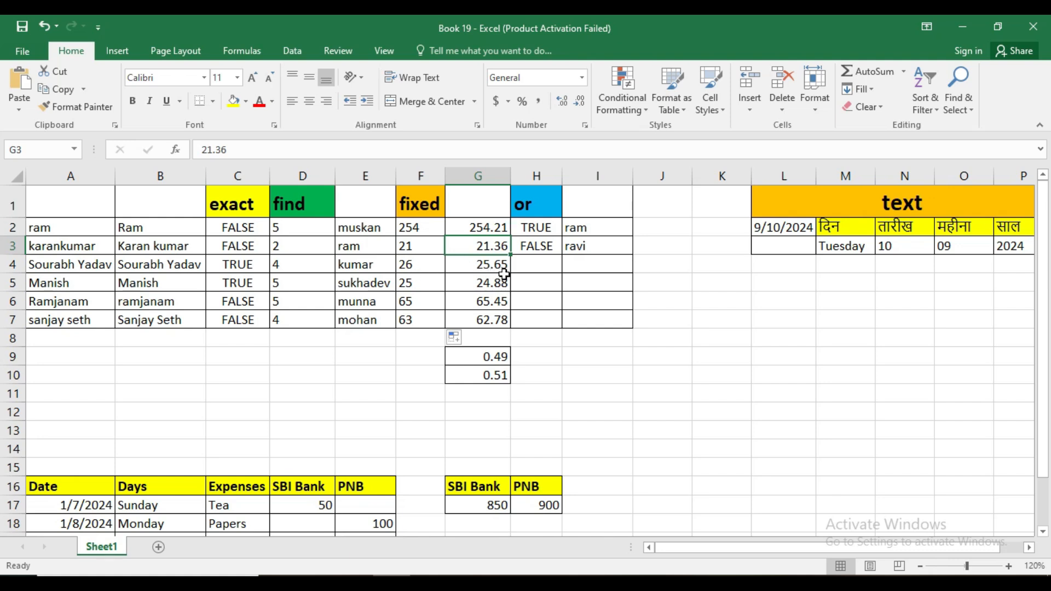
- Inspect the existing OR formulas in H2 and H3 against the text entries they test in I2 and I3
left_click(538, 226)
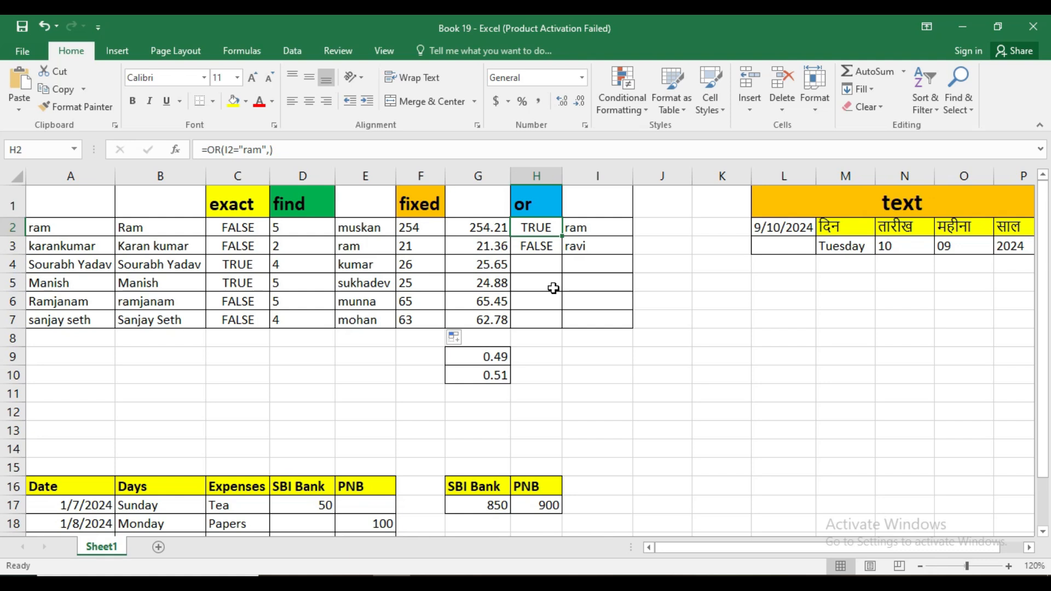
left_click(583, 227)
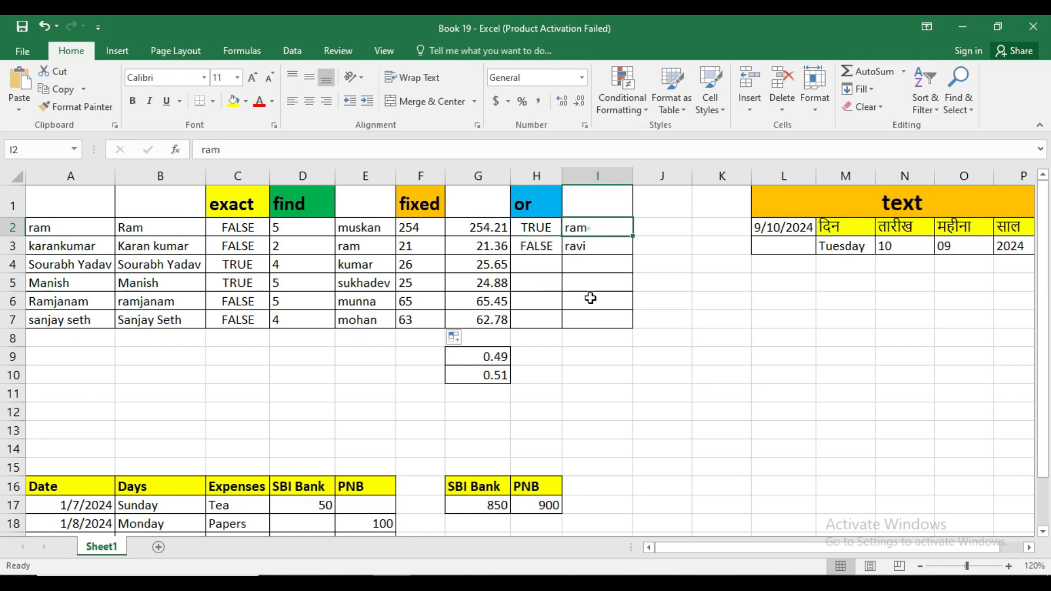
double_click(542, 229)
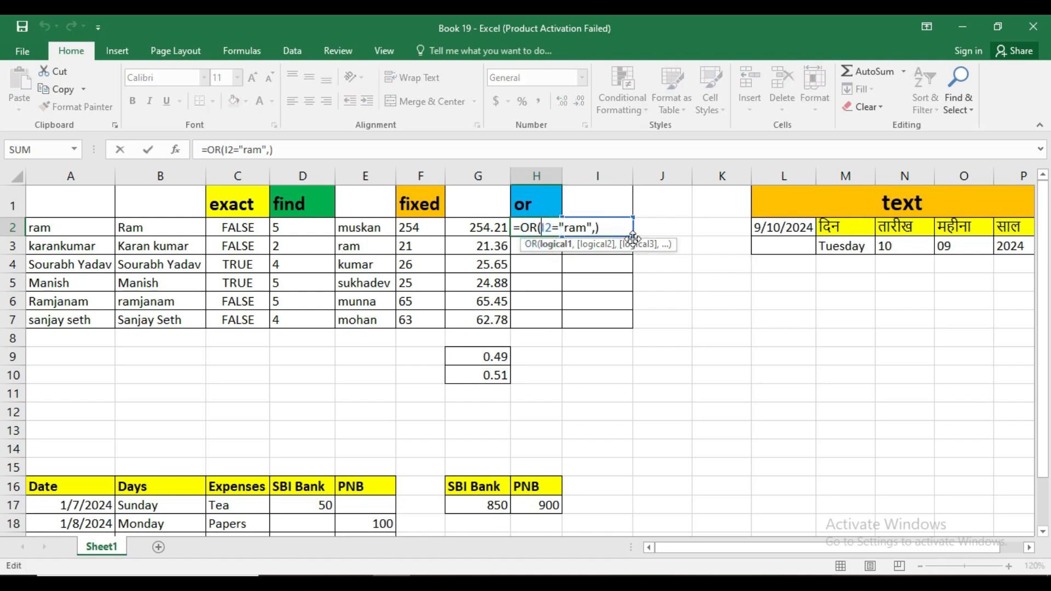
key("Return")
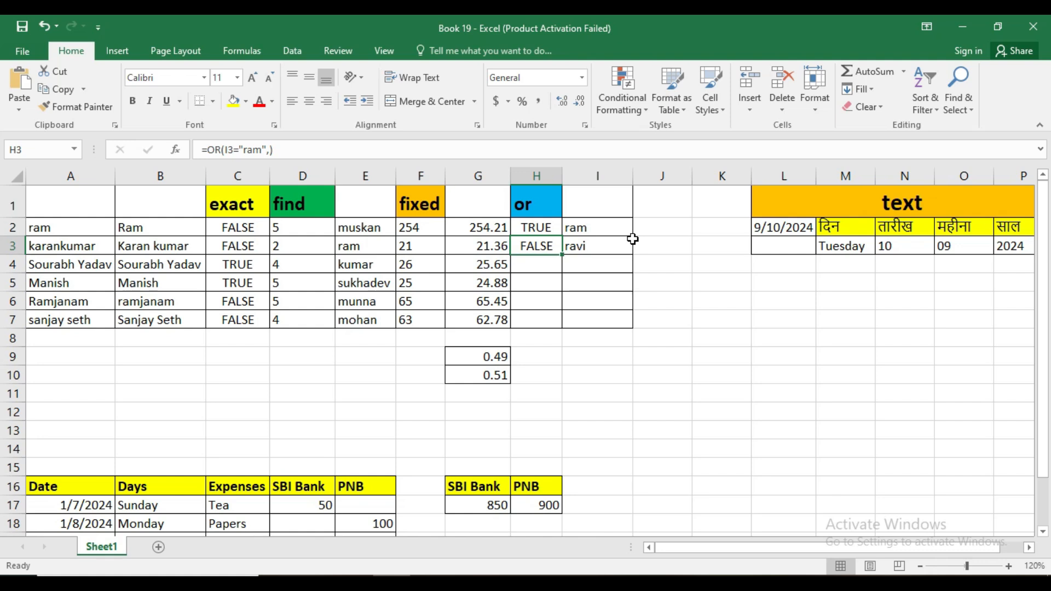
left_click(542, 227)
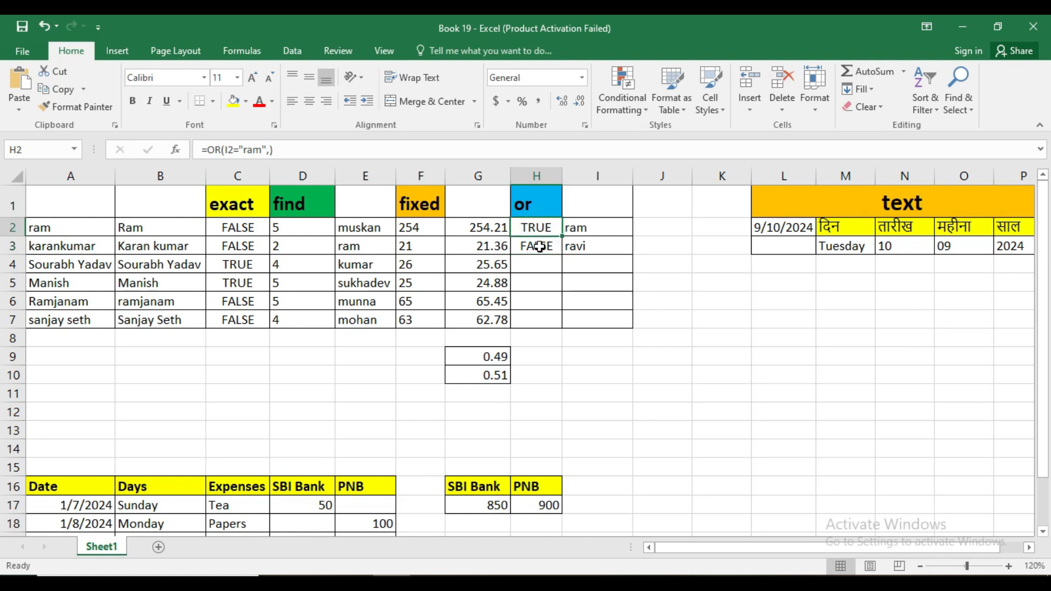
left_click(538, 246)
left_click(590, 246)
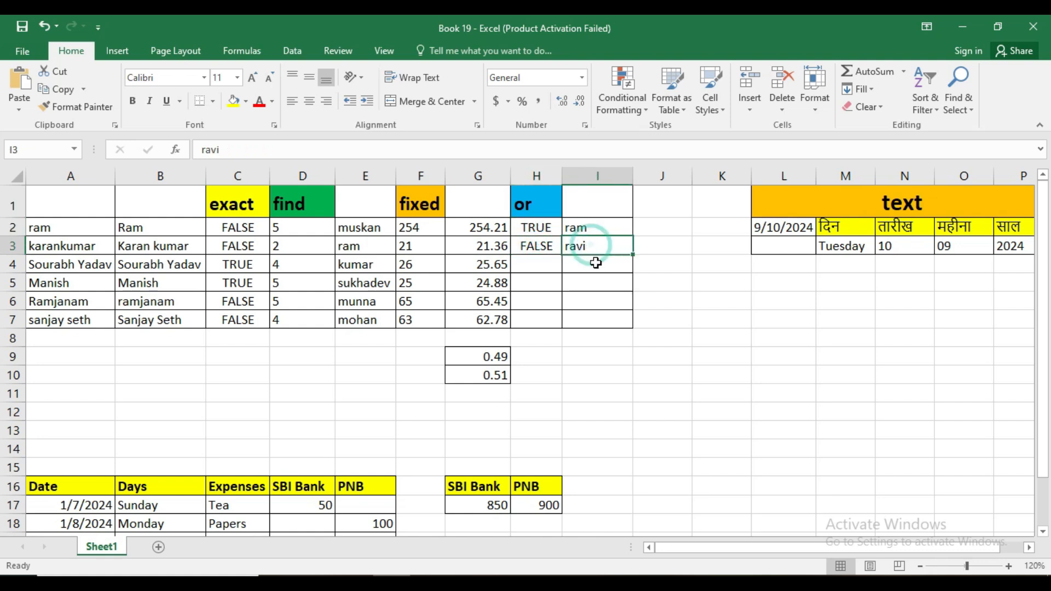
double_click(548, 247)
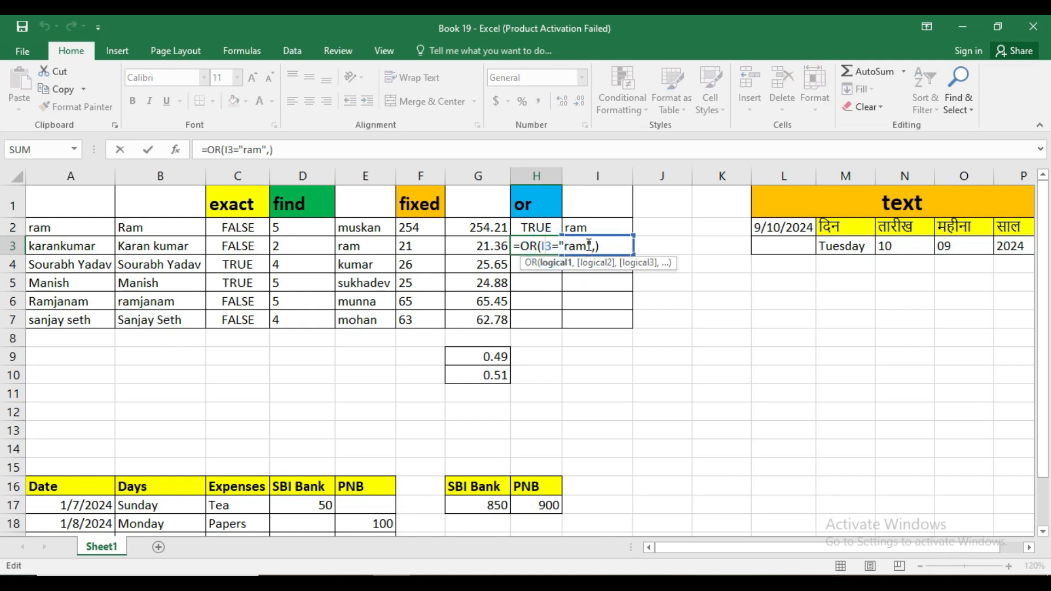
key("Return")
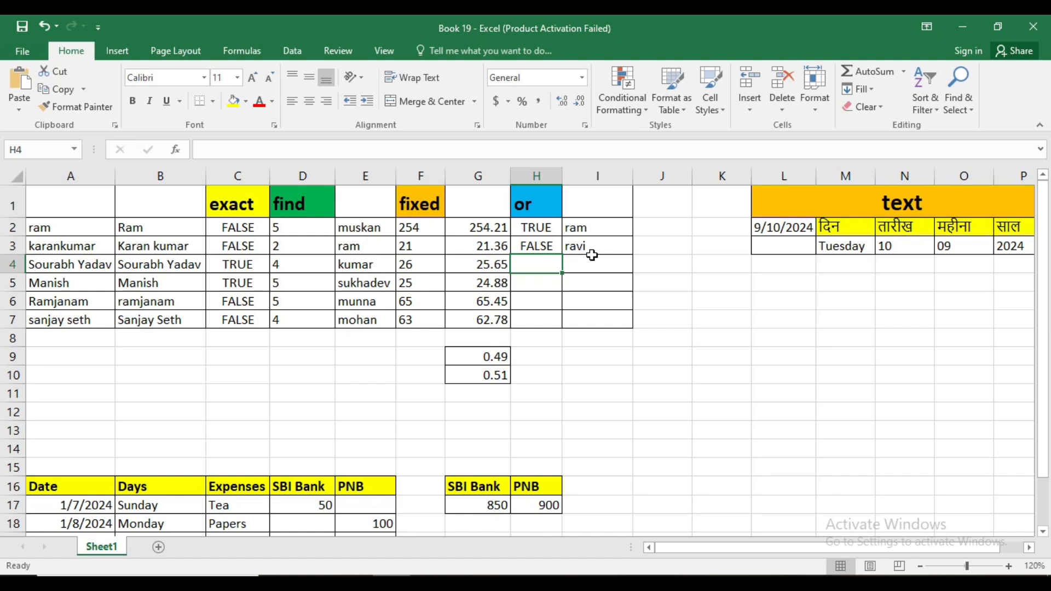
- Enter a different first name in I4 and fill the OR formula from H3 down to H4
left_click(550, 229)
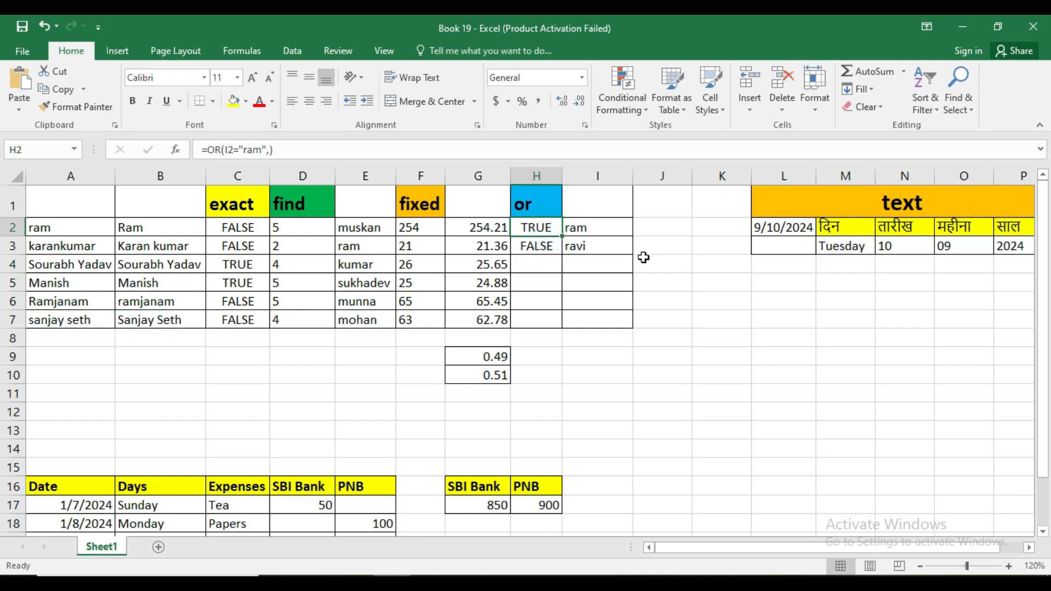
left_click(606, 260)
type("ra")
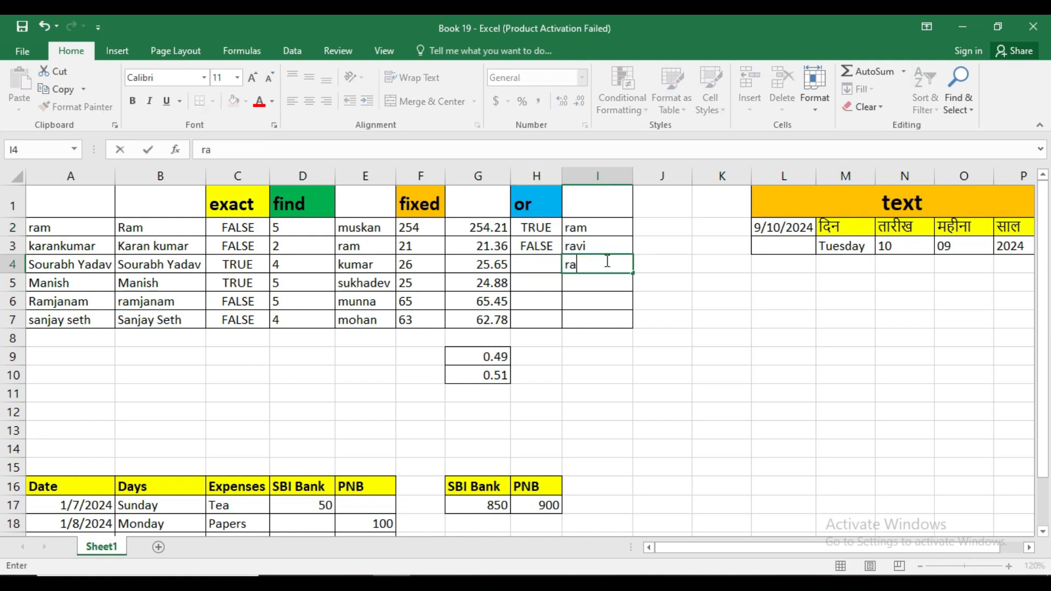
type("jib")
key("BackSpace")
type("v")
left_click(547, 248)
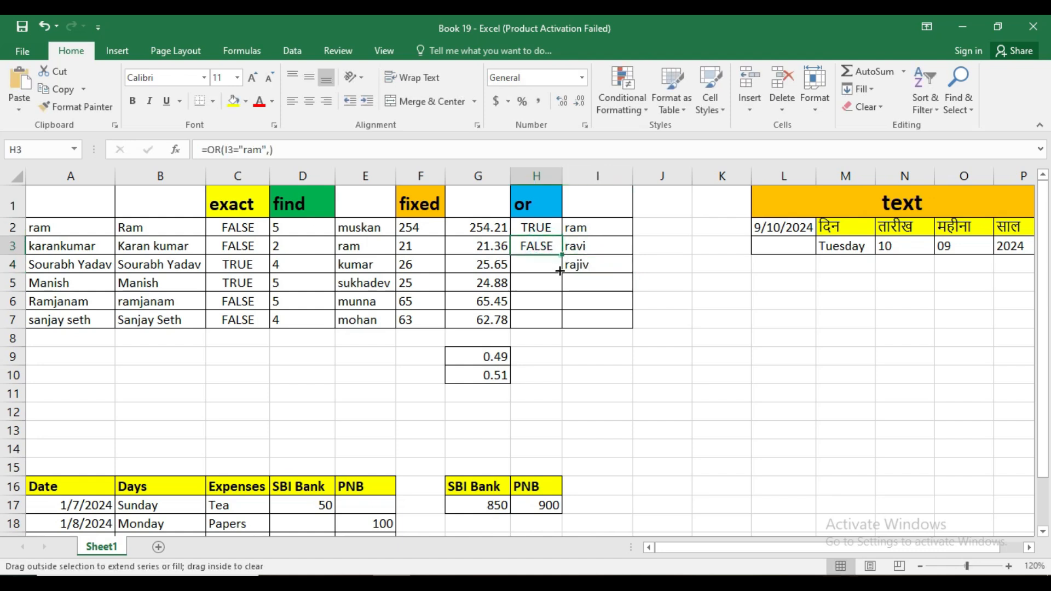
left_click_drag(562, 257, 551, 268)
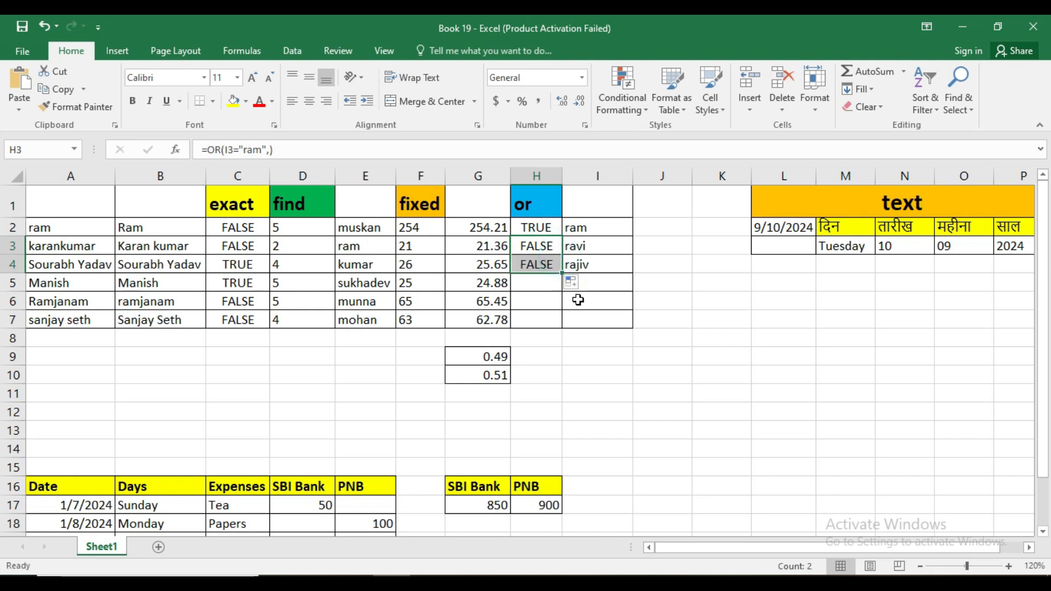
- Enter the same name as in I2 into I5 and fill the OR formula from H4 down to H5
left_click(596, 284)
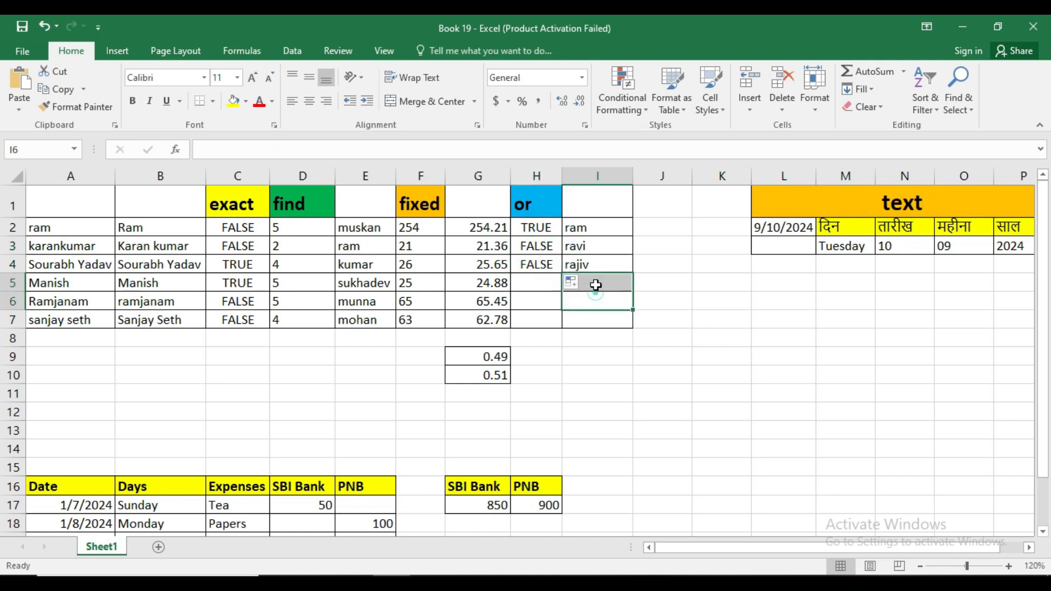
type("r")
type("am")
key("BackSpace")
type("m")
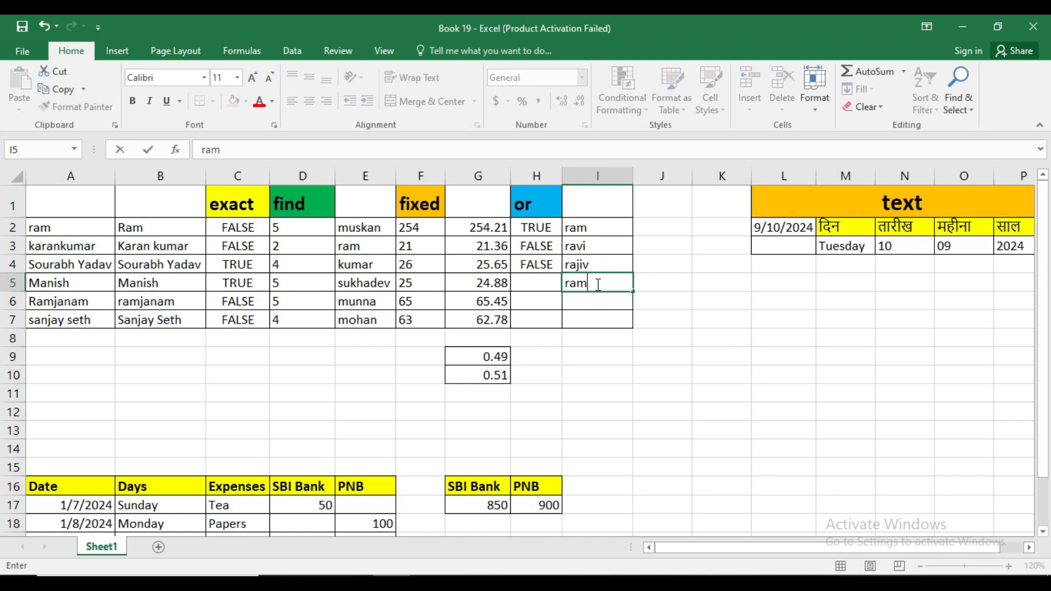
key("Return")
left_click(548, 269)
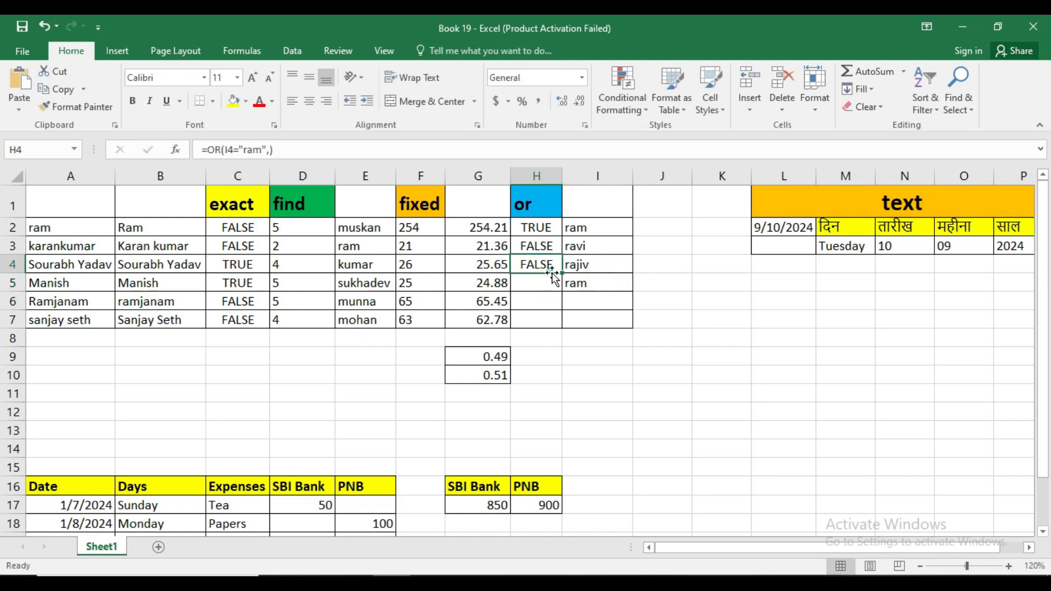
left_click_drag(562, 272, 549, 290)
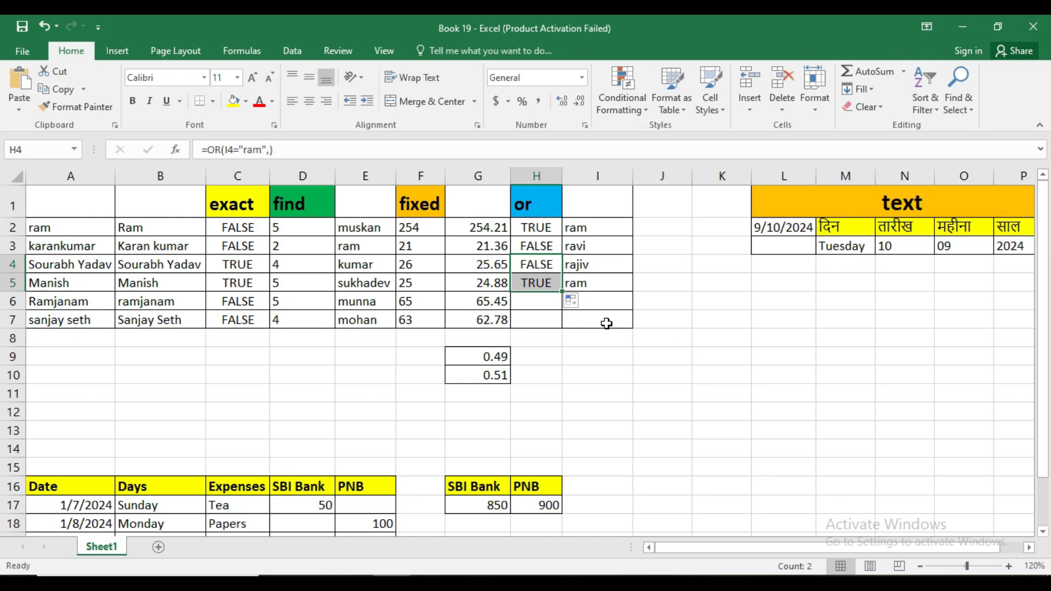
- Clear the existing OR formulas from H2:H5 under the or heading
left_click(544, 226)
left_click_drag(544, 226, 542, 296)
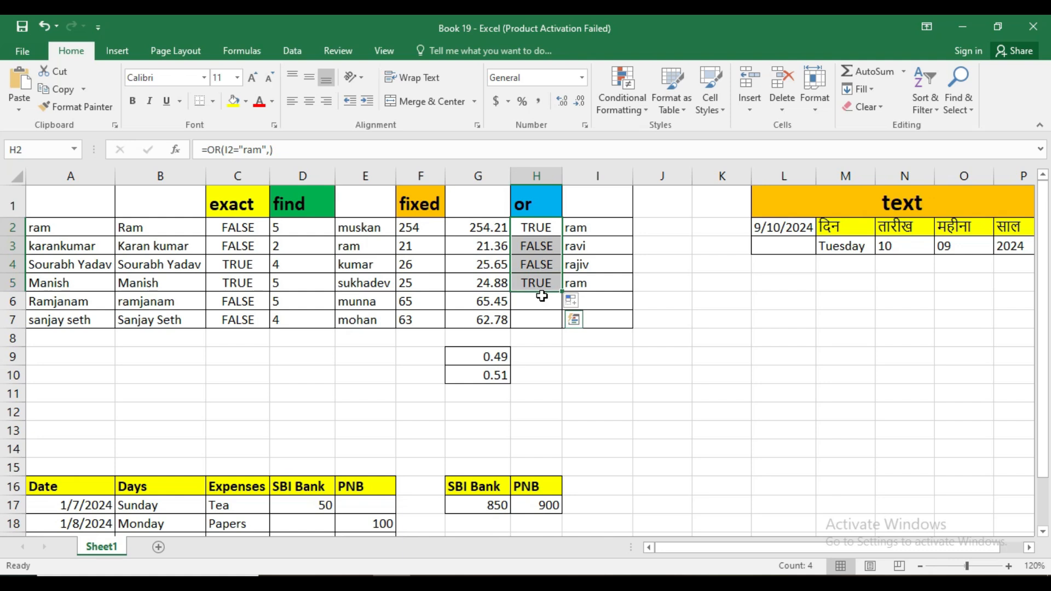
key("Delete")
left_click(572, 357)
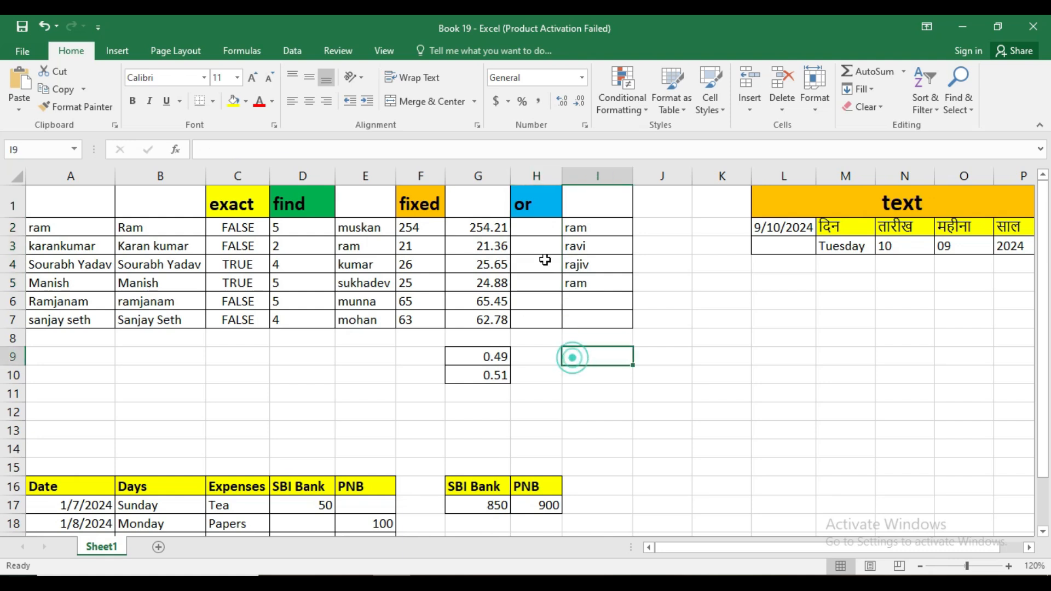
- Try an OR formula in H2 with I2 and the quoted name from I2 as two comma-separated arguments
left_click(542, 226)
type("=")
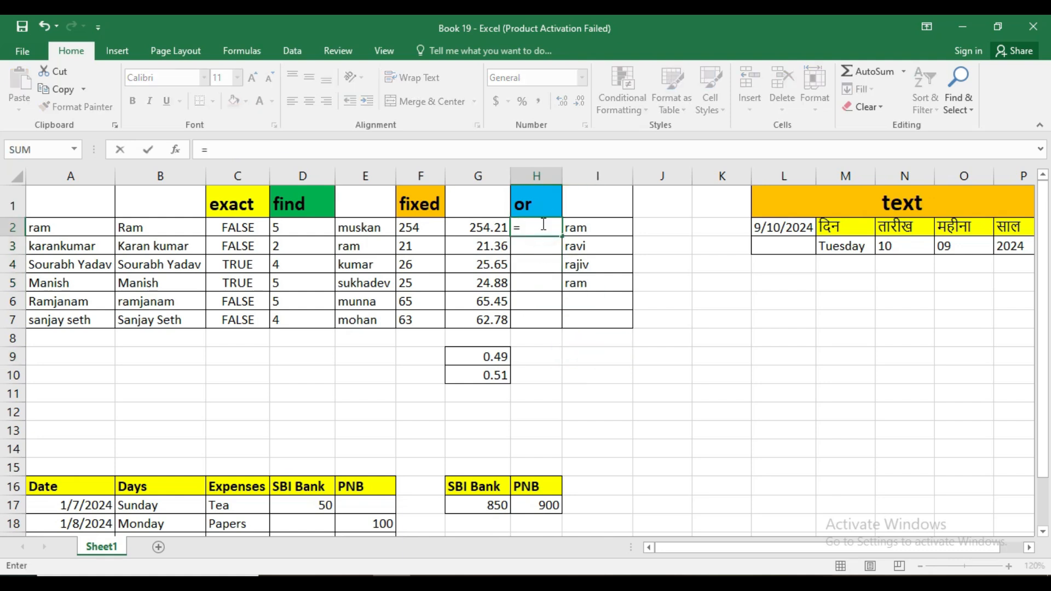
type("or")
key("Tab")
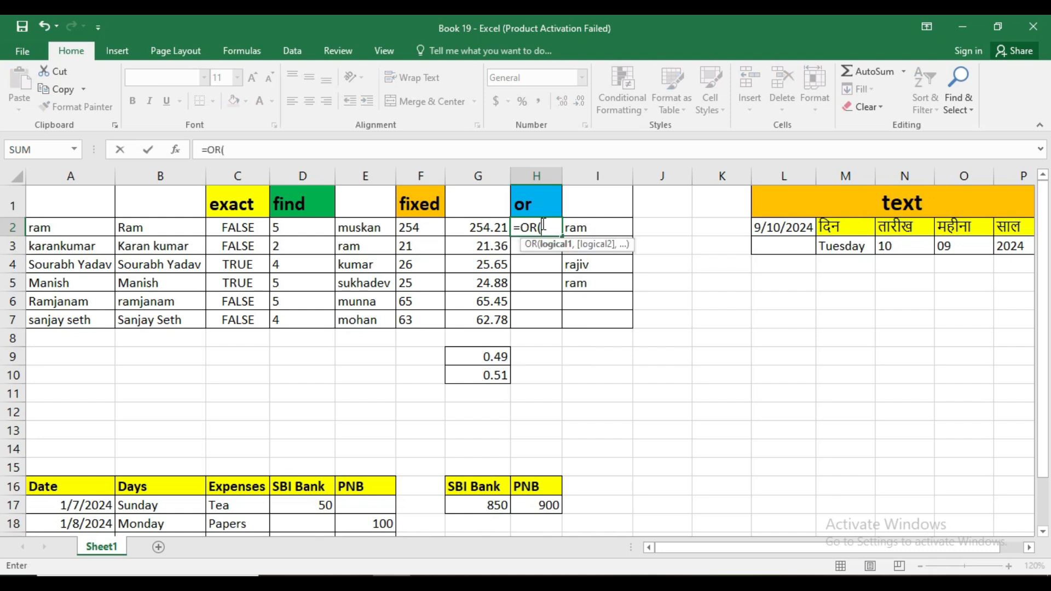
left_click(578, 226)
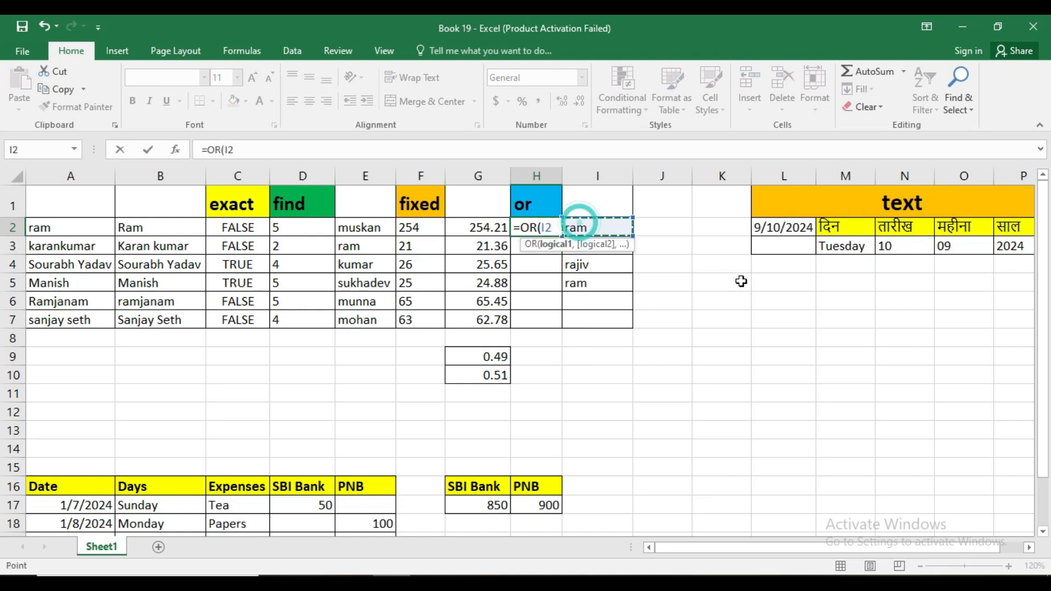
type(",")
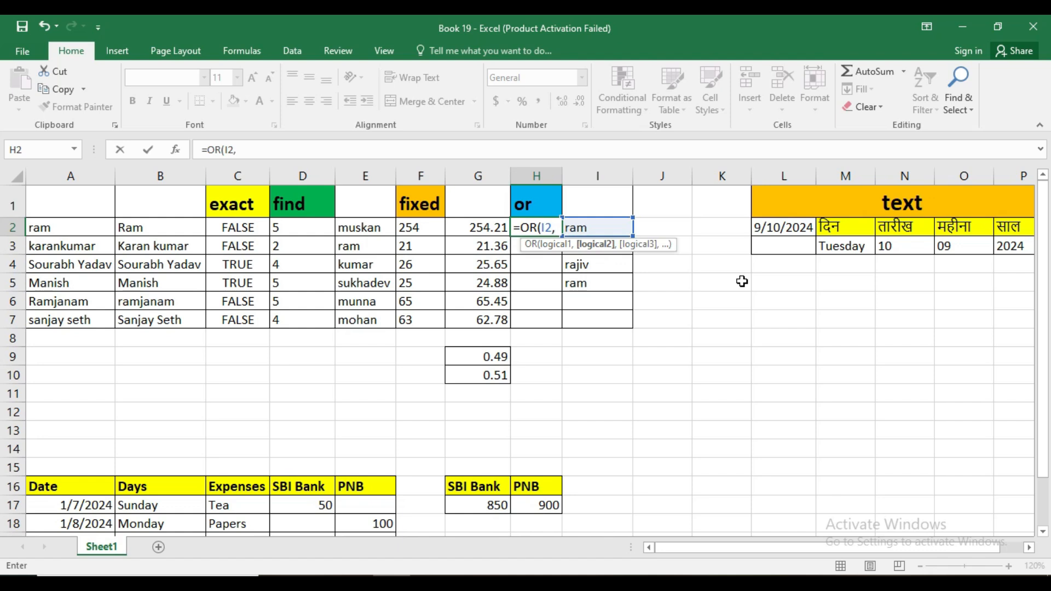
type("\"ram\"")
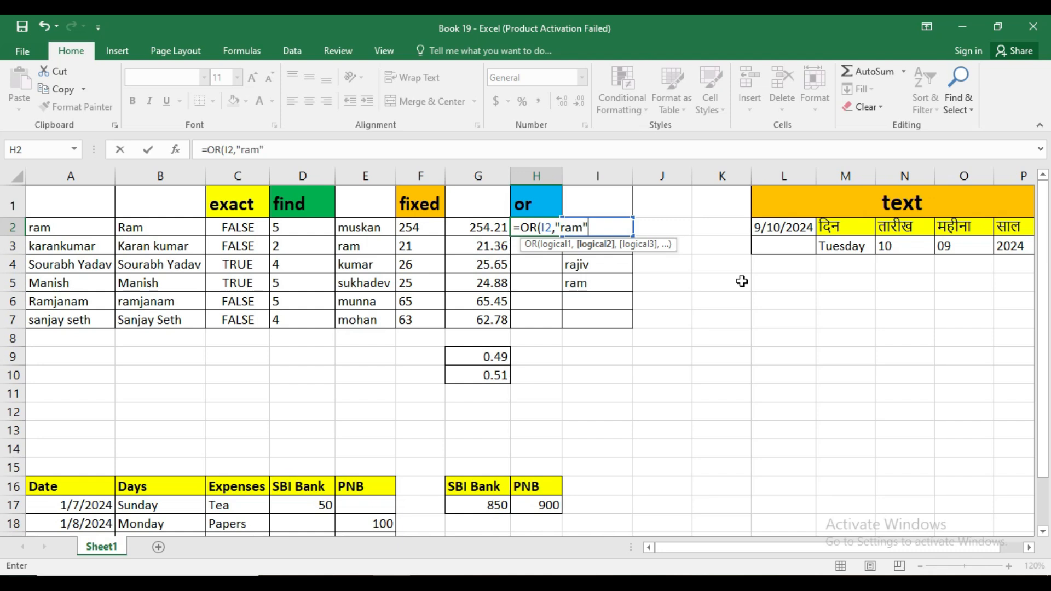
key("Return")
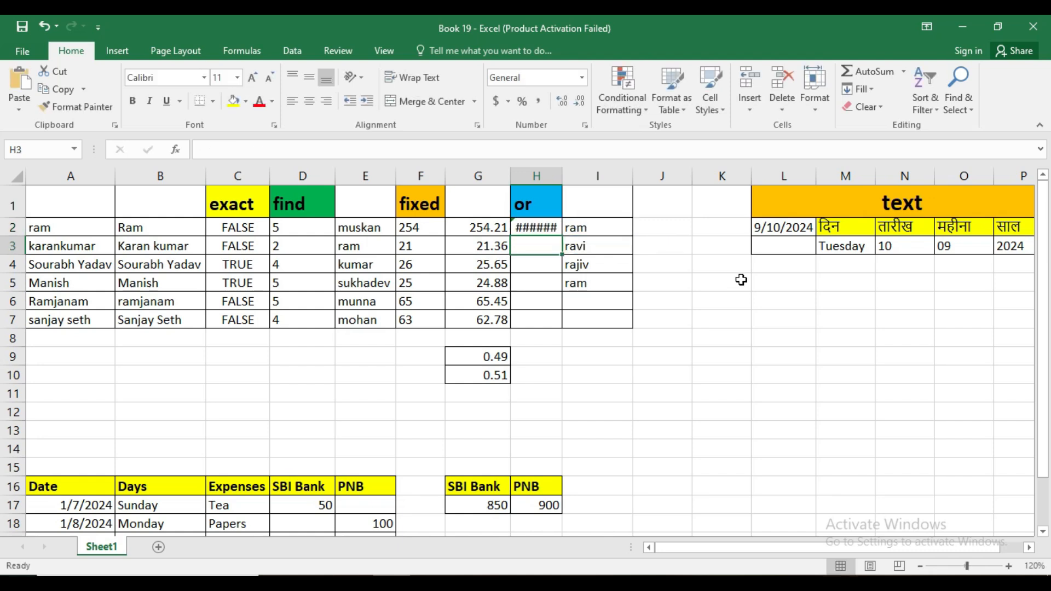
- Widen column H and try adding a trailing comma after the quoted name in H2's OR formula
double_click(562, 174)
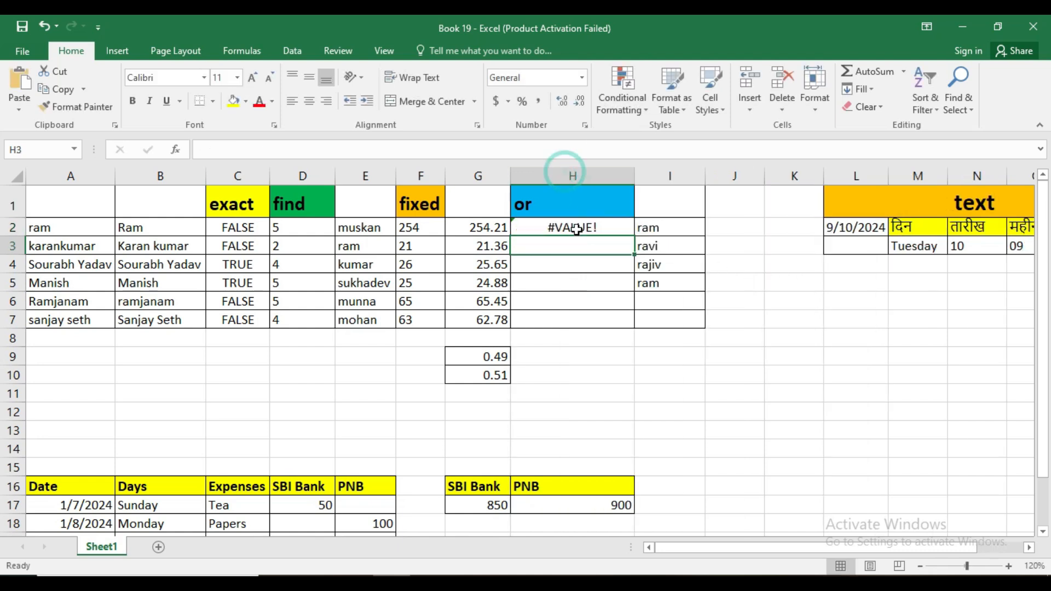
left_click(575, 230)
double_click(585, 229)
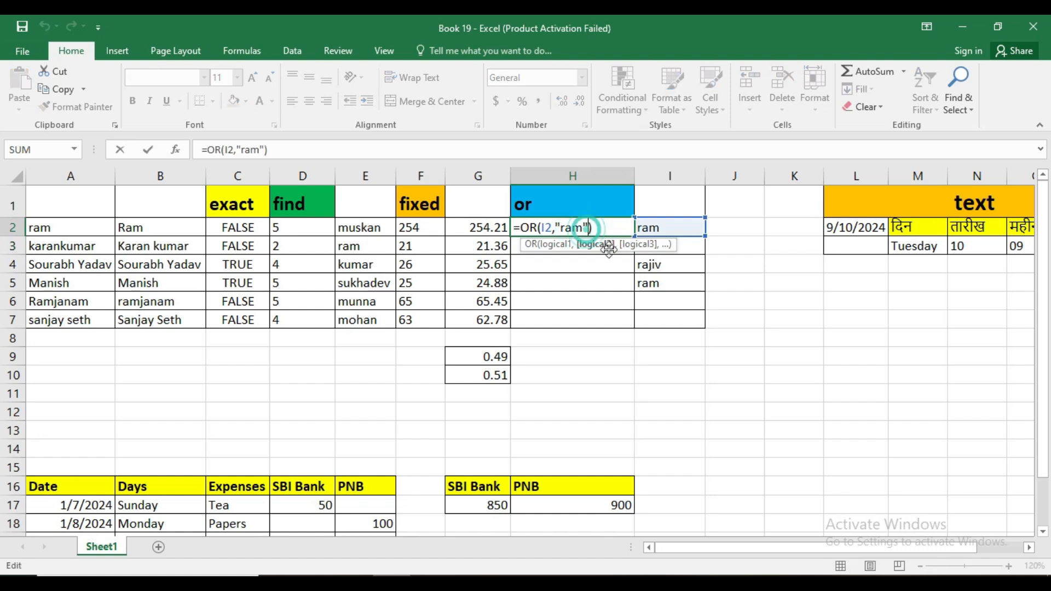
type(",")
key("Return")
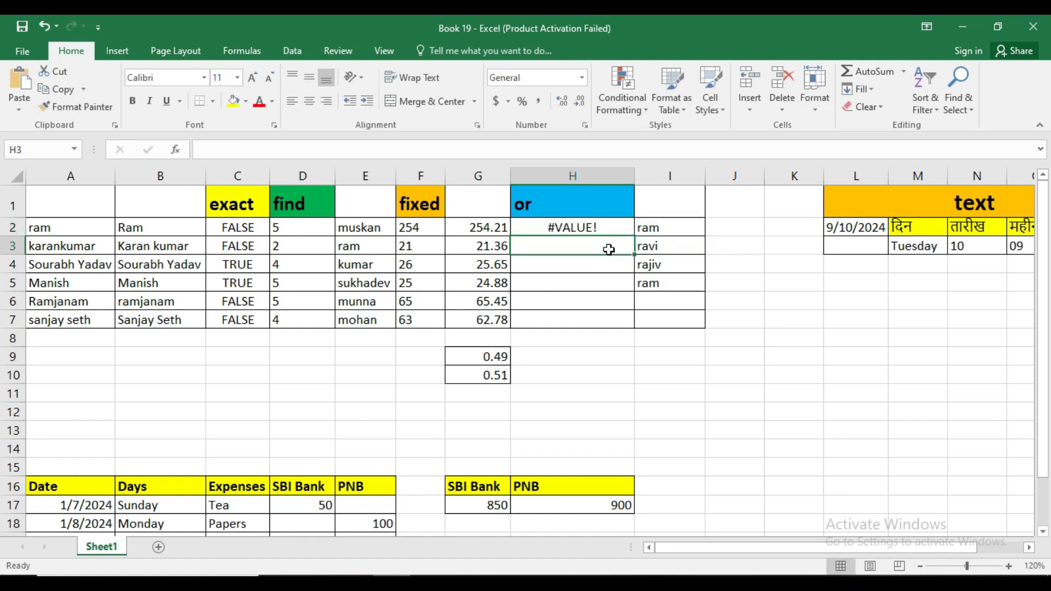
left_click(606, 228)
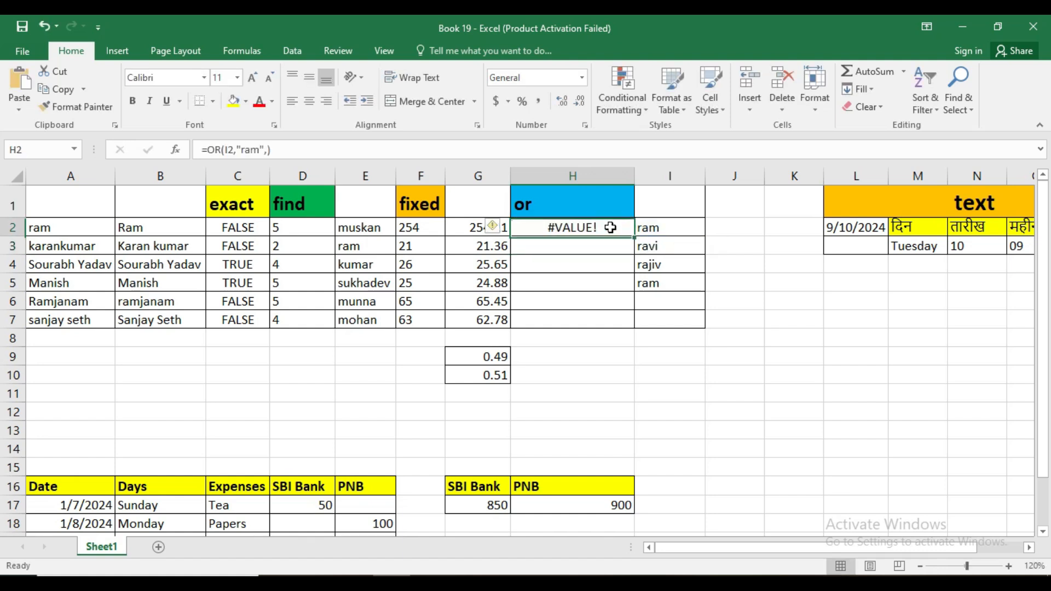
double_click(605, 227)
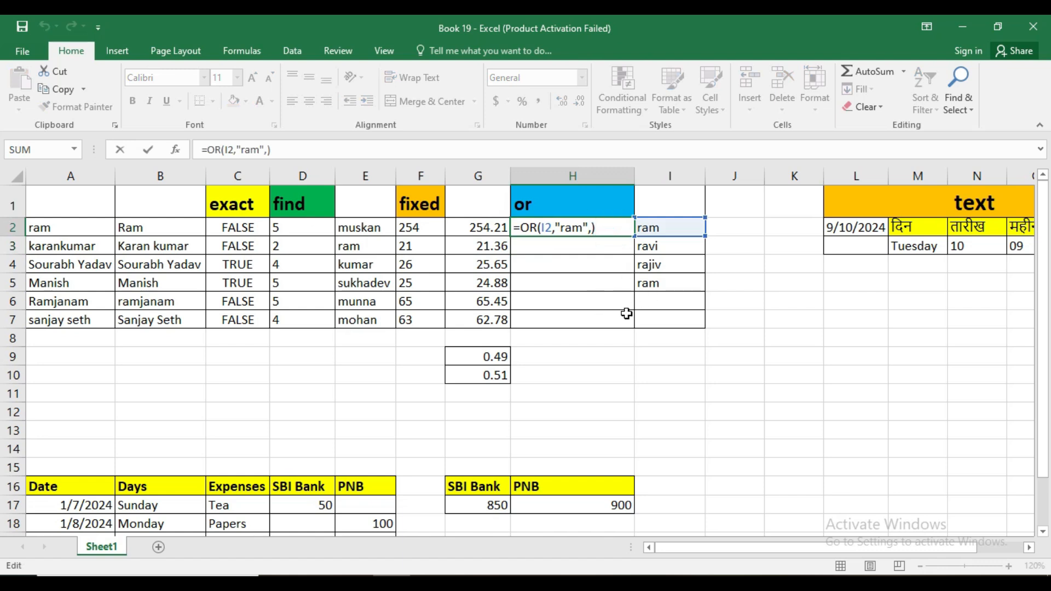
key("Return")
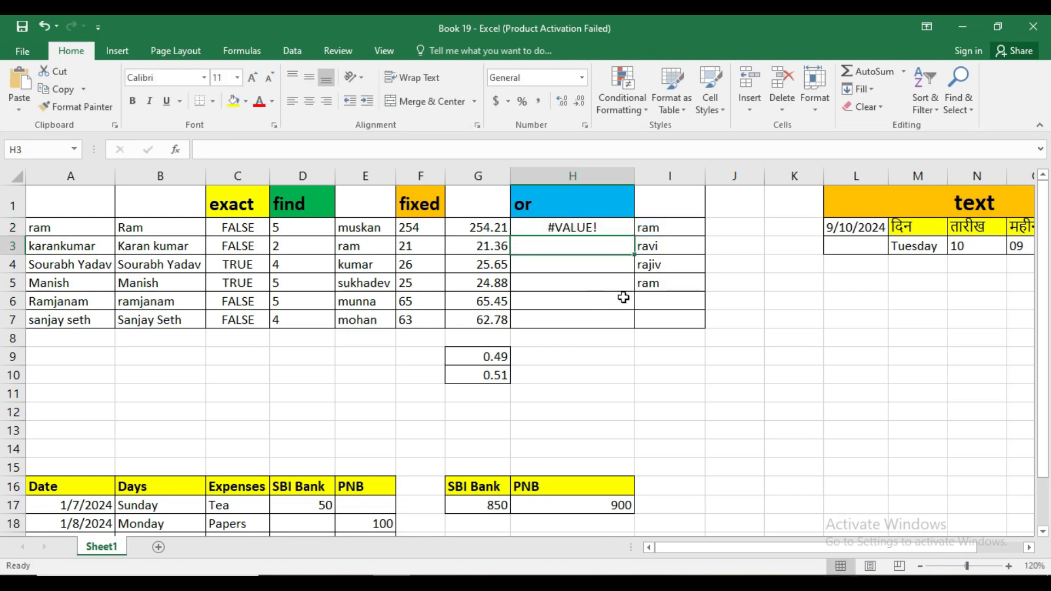
- Undo the changes in column H back to the original OR formulas in H2:H5 and the original column width
key("ctrl+z")
key("ctrl+z")
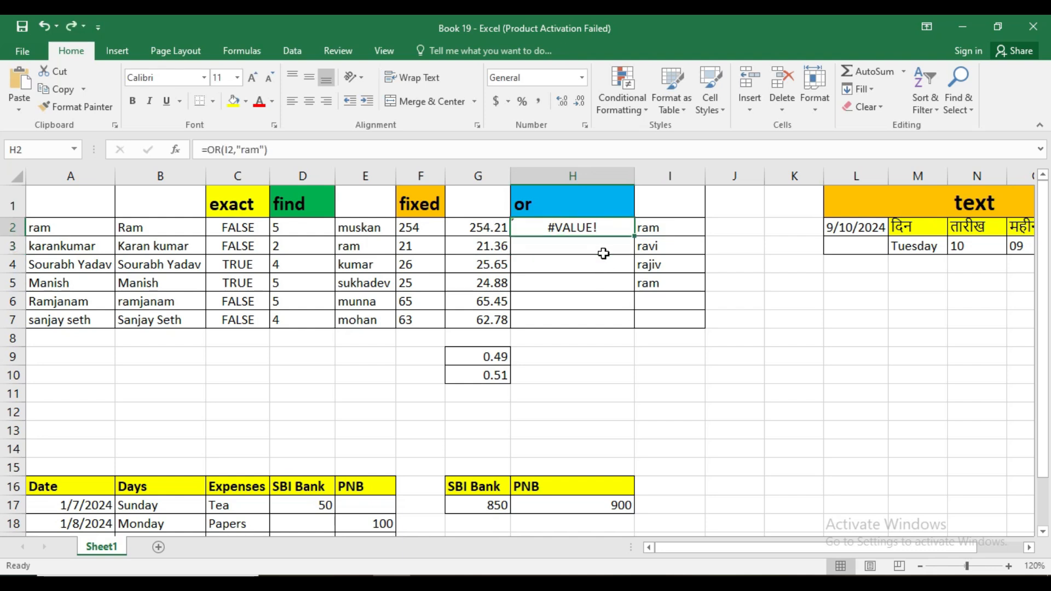
key("ctrl+y")
key("ctrl+y")
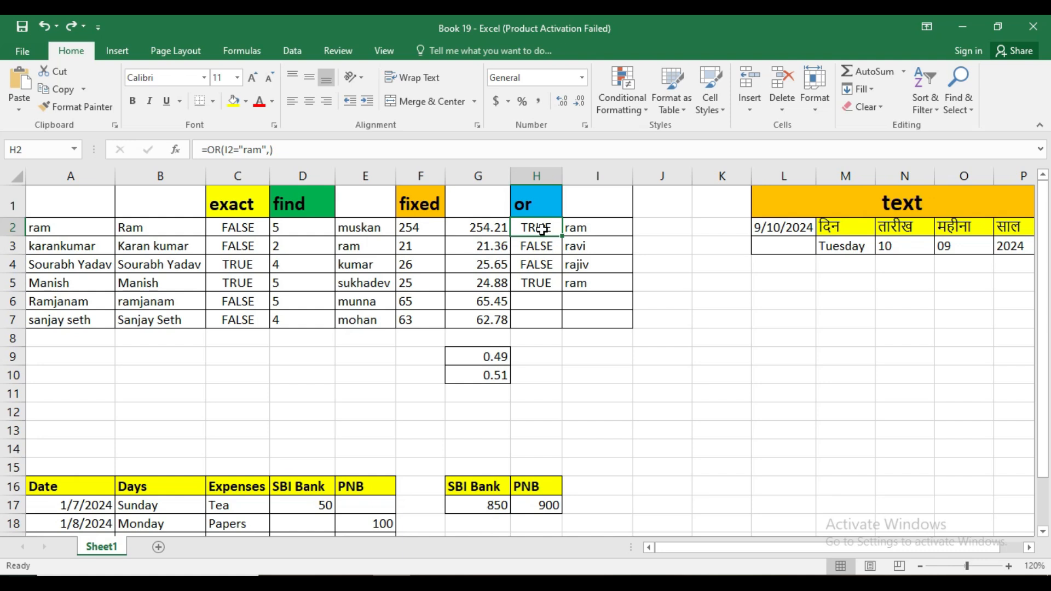
- Delete the restored OR formulas in H2:H5 to rebuild the example from scratch
left_click_drag(542, 229, 548, 278)
key("Delete")
left_click(546, 362)
- Enter an OR formula in H2 that tests whether I2 equals the quoted name shown there, followed by an empty second argument
left_click(546, 226)
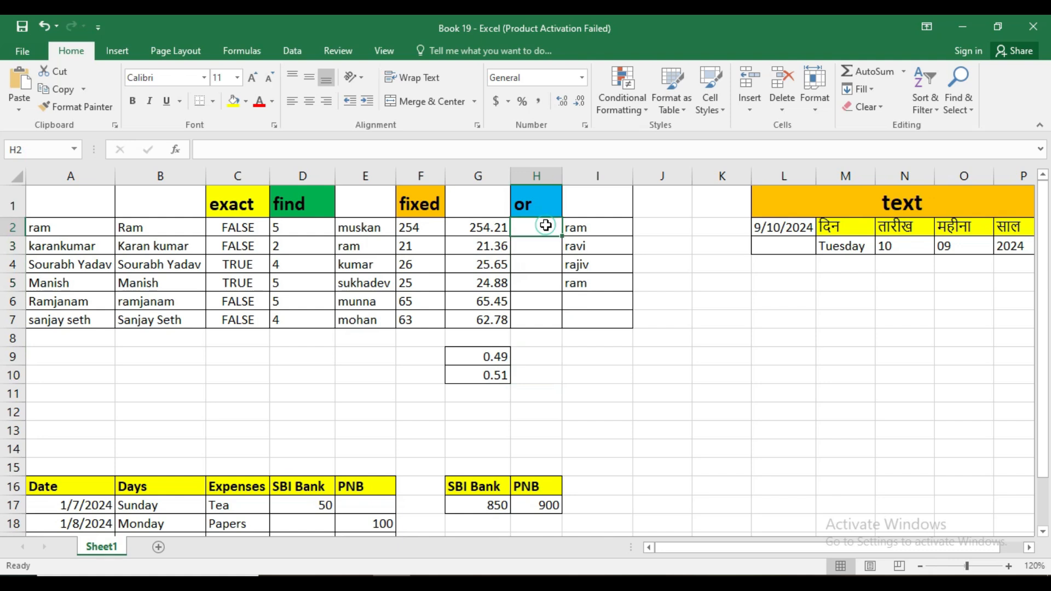
type("=")
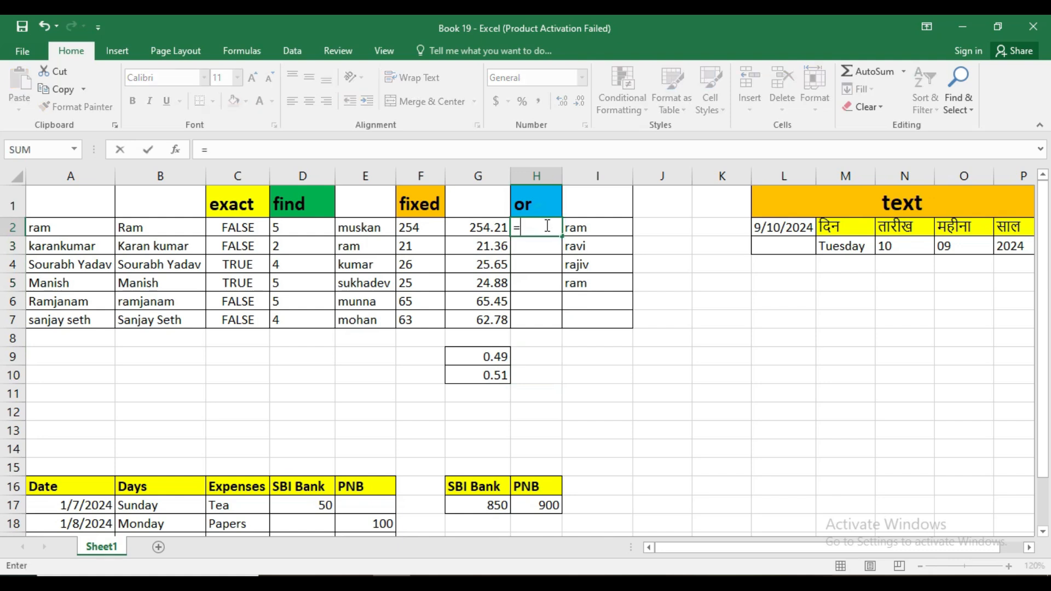
type("or")
key("Tab")
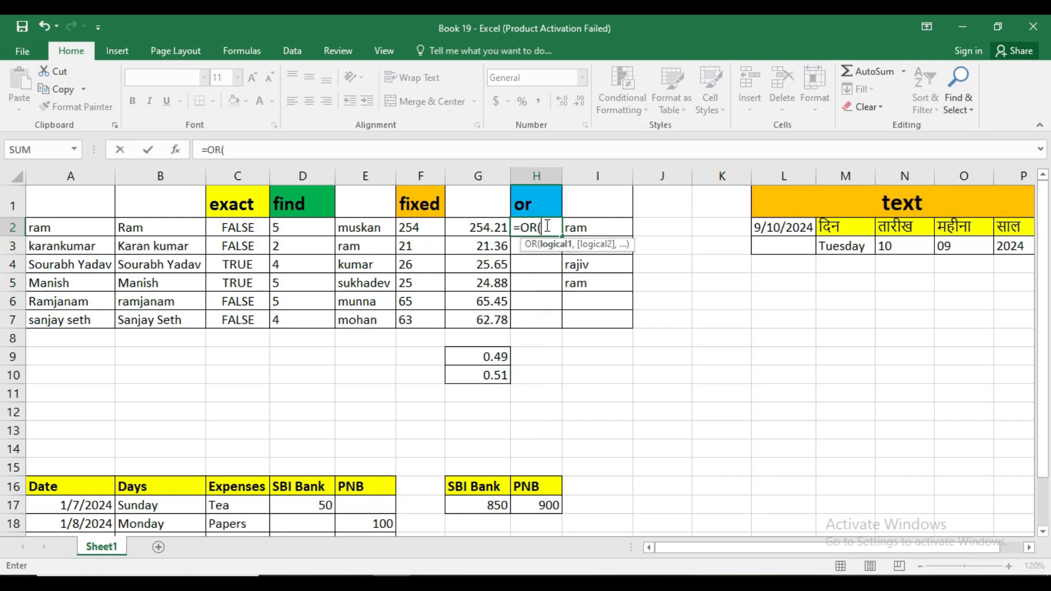
left_click(591, 222)
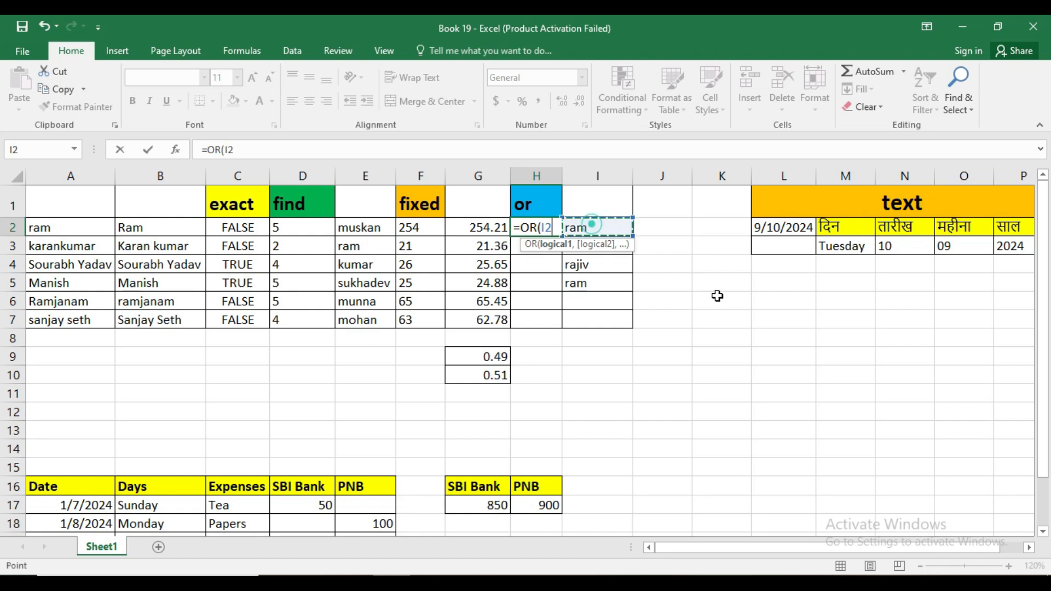
type("=\"")
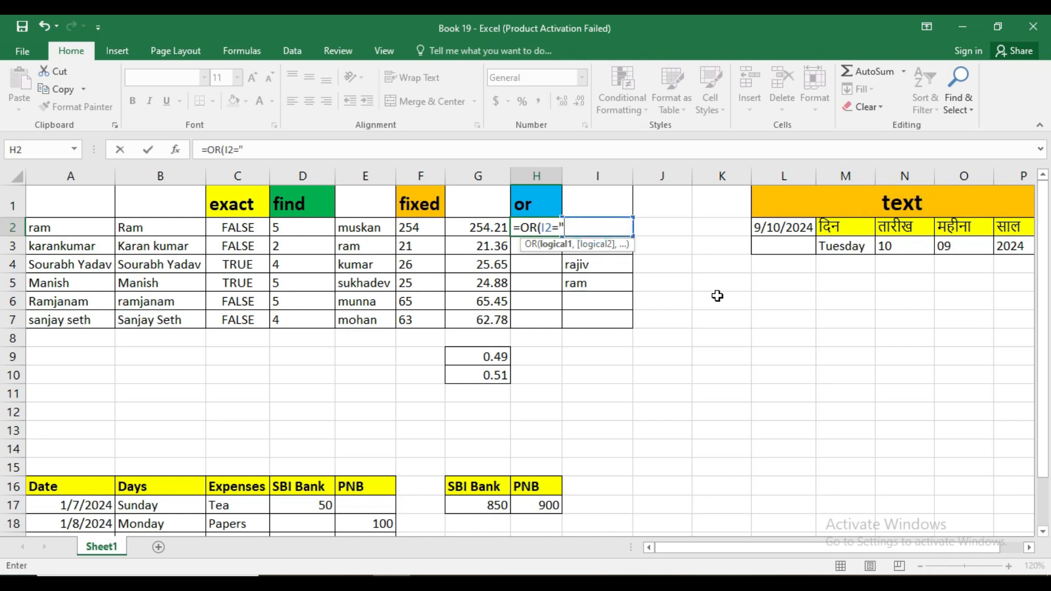
type("ram")
type("\")")
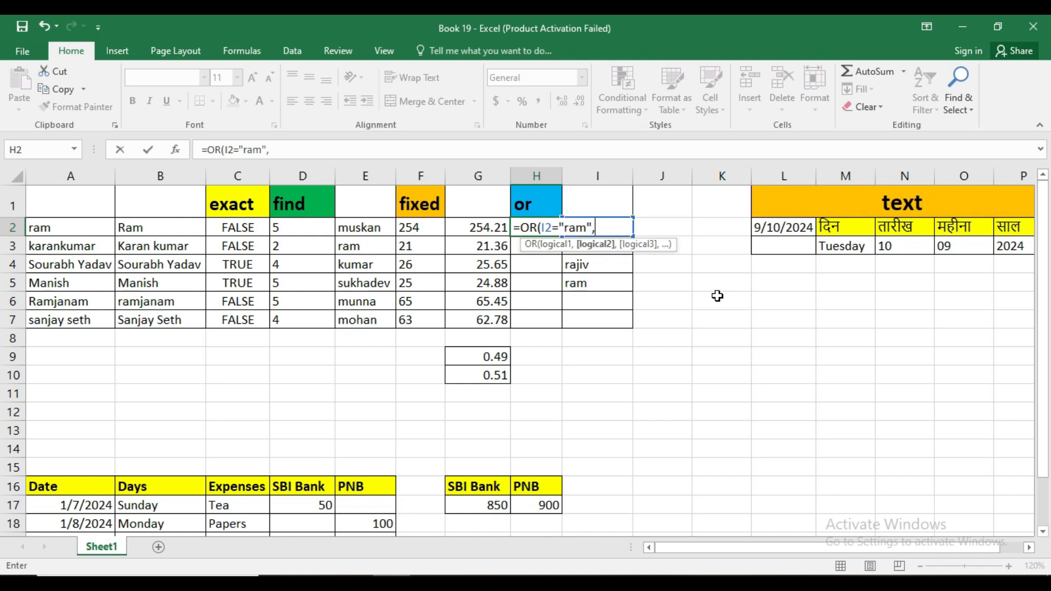
key("Return")
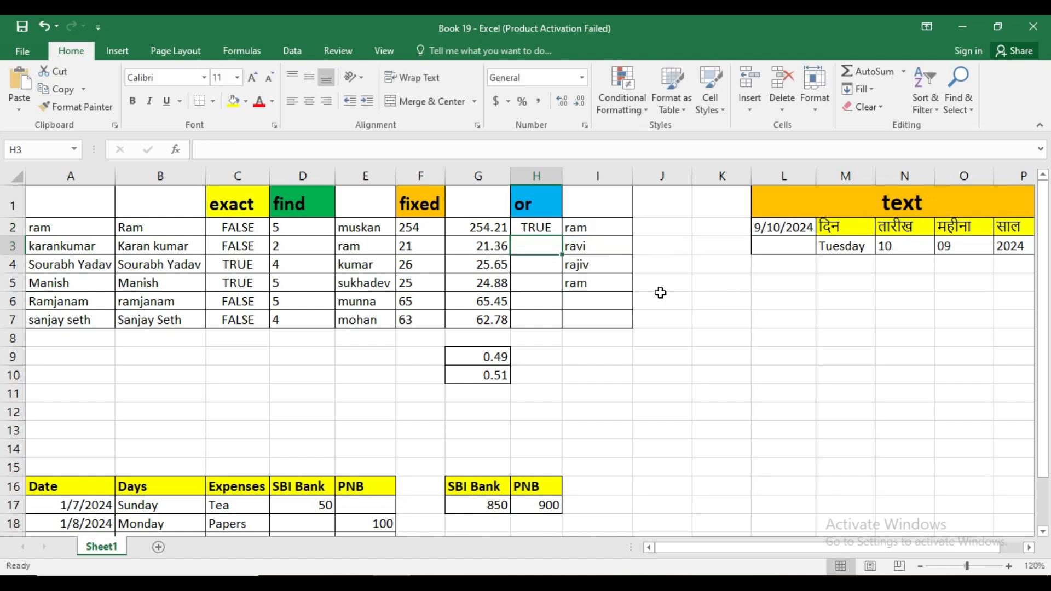
- Fill the OR formula from H2 down through H5 and check the copied formula in H4
left_click(534, 229)
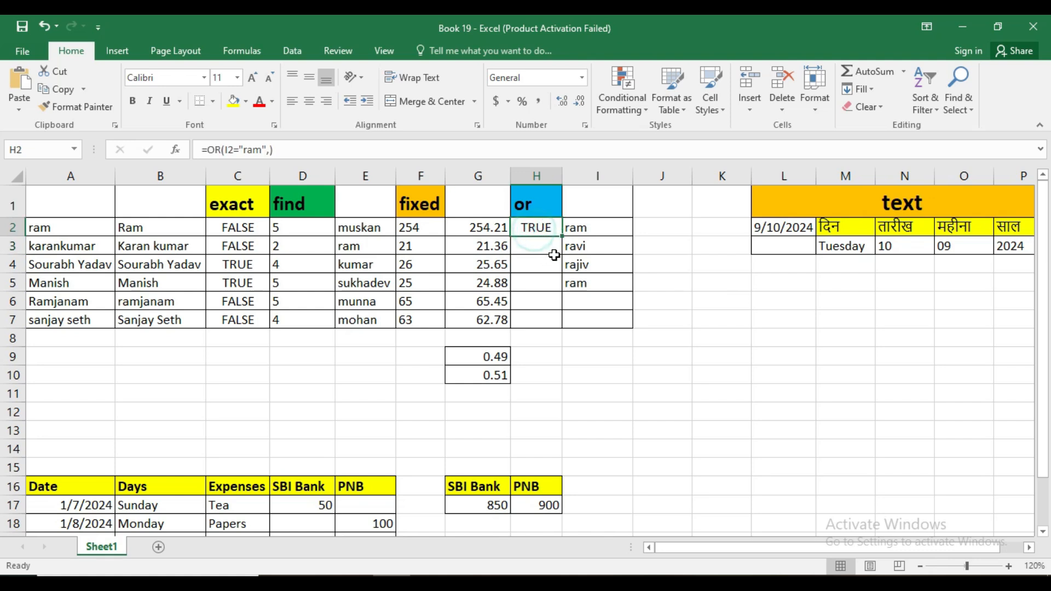
left_click_drag(561, 239, 562, 290)
left_click(543, 263)
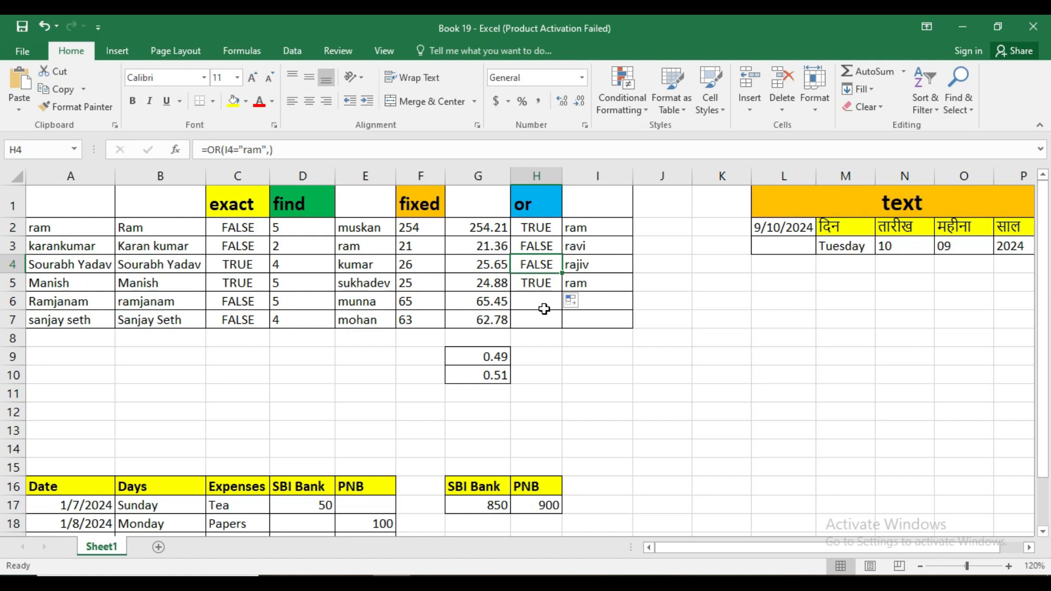
- Examine the existing TEXT formulas in M3:P3 that extract parts of the date in L2
left_click(1029, 548)
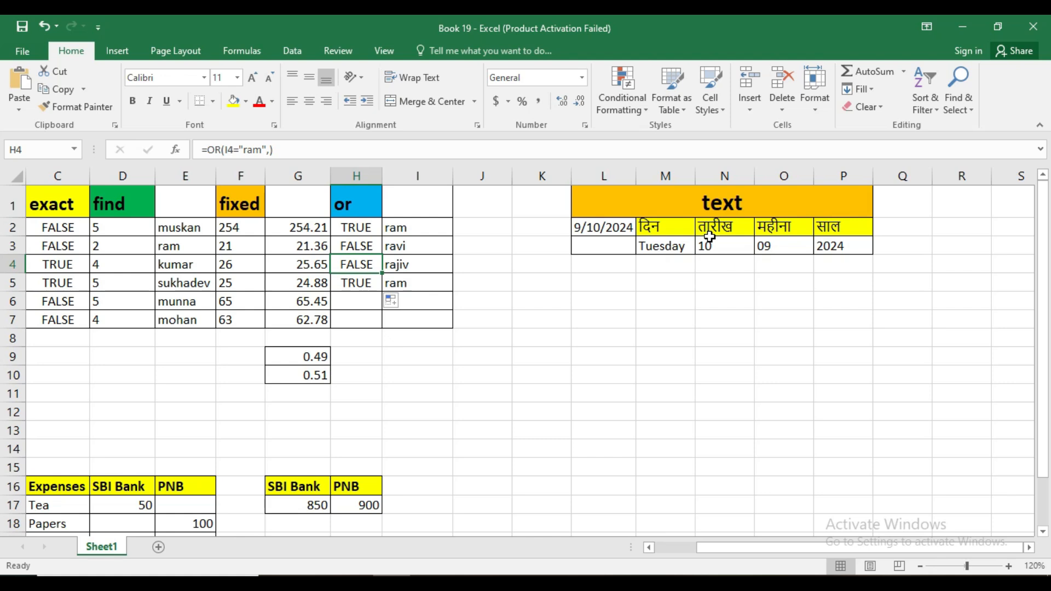
left_click(673, 245)
left_click(720, 247)
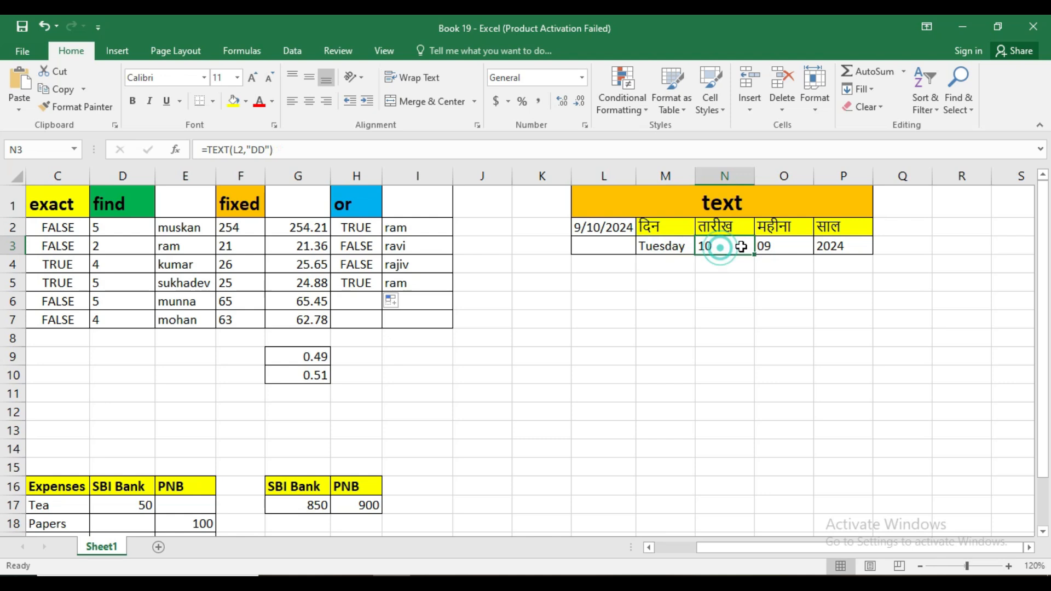
left_click(789, 249)
left_click(840, 246)
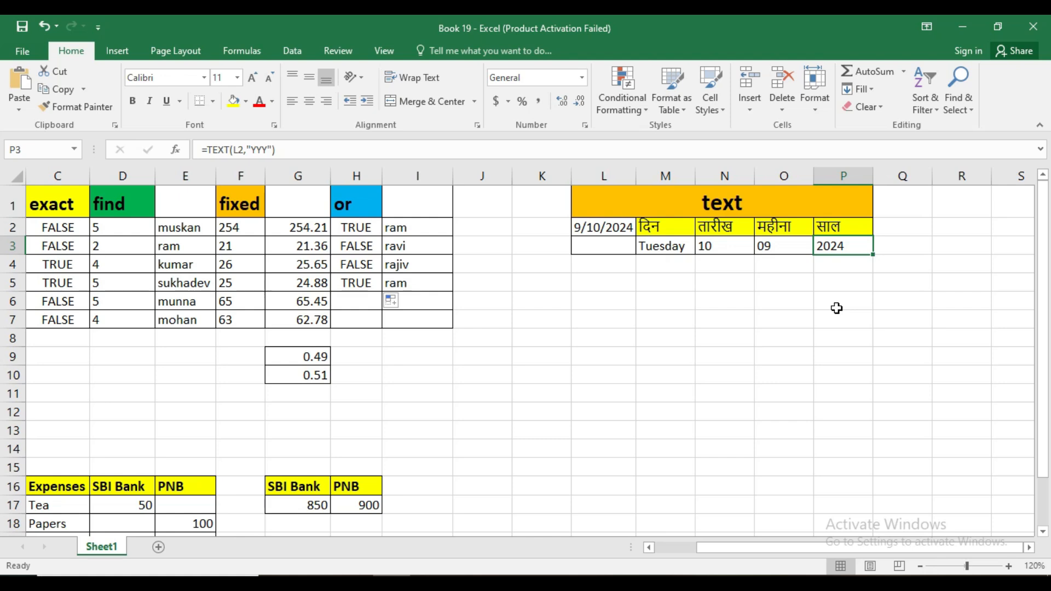
- Replace the formula in M3 with a TEXT formula using L2 as the value and unquoted dddd as the format
left_click(684, 247)
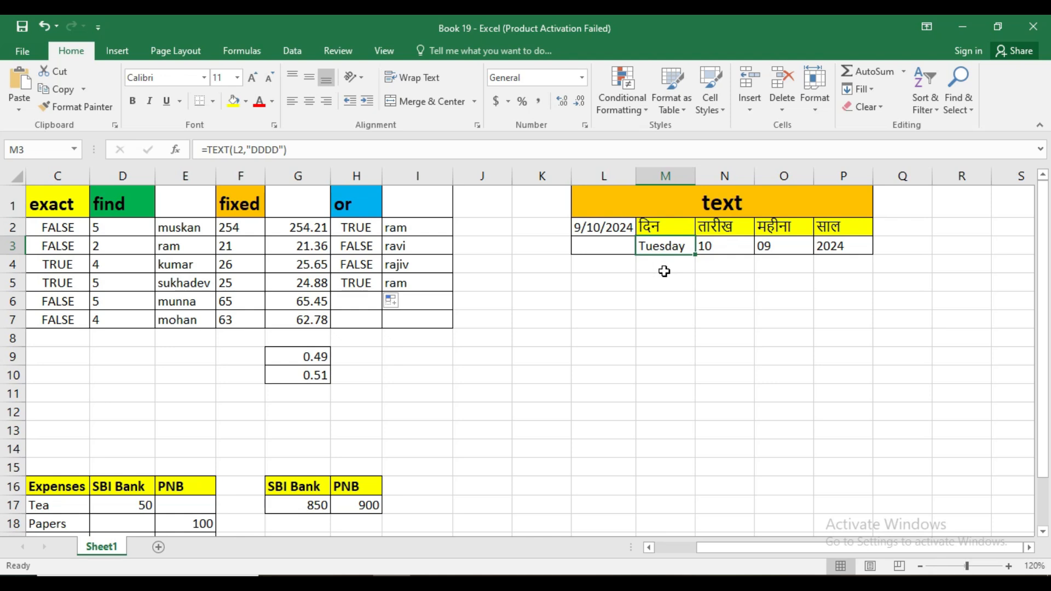
type("=")
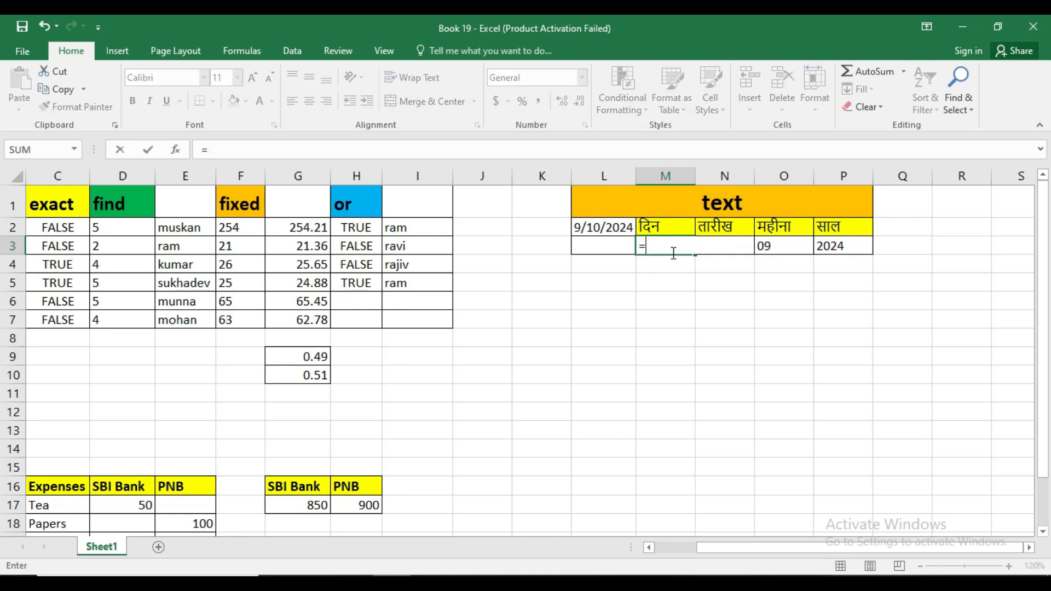
type("te")
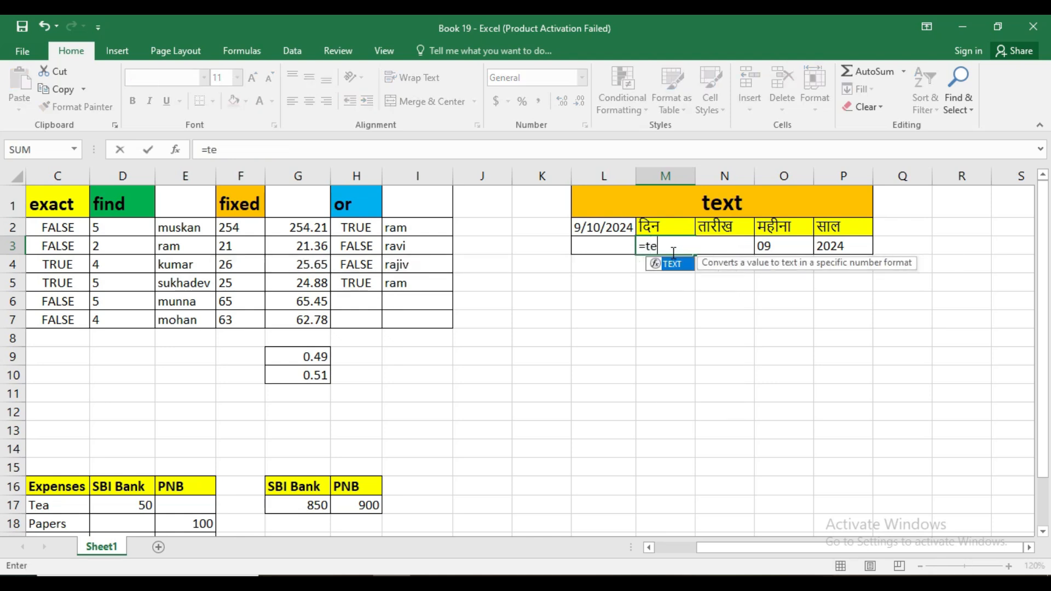
type("x")
key("Tab")
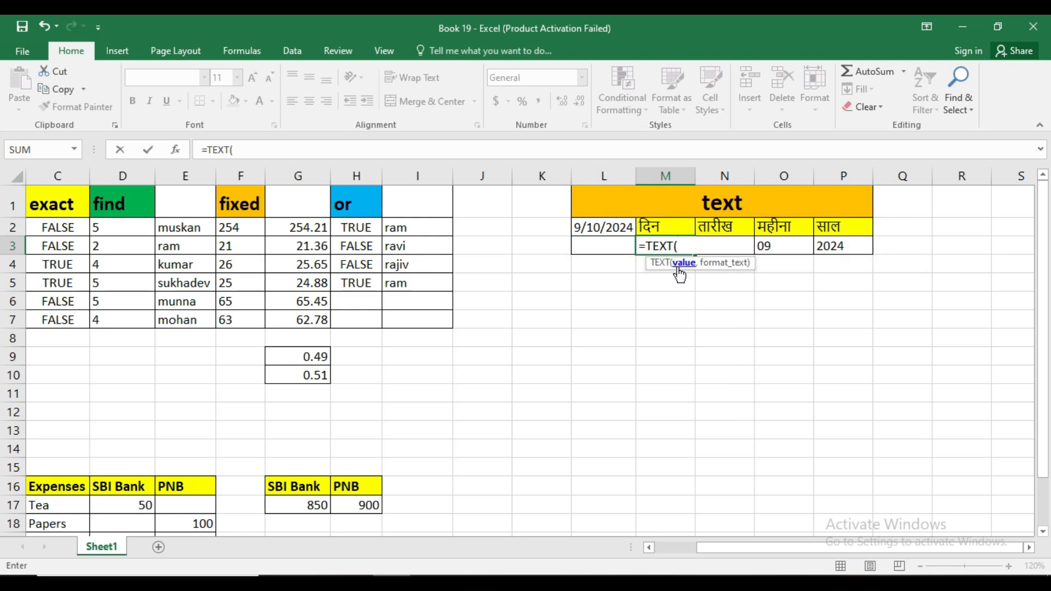
left_click(605, 227)
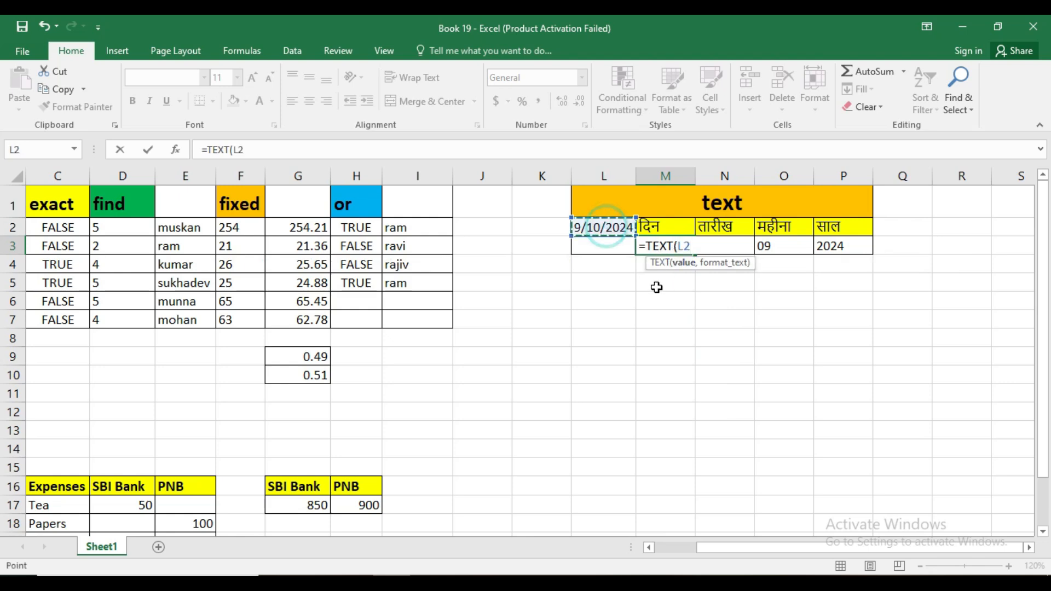
type(",")
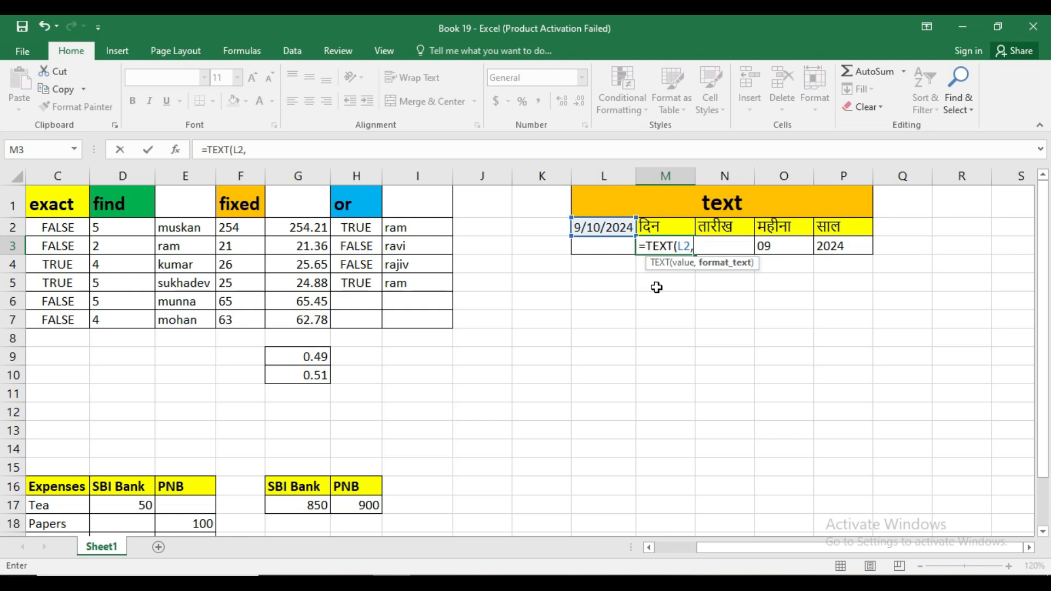
type("dddd")
key("Return")
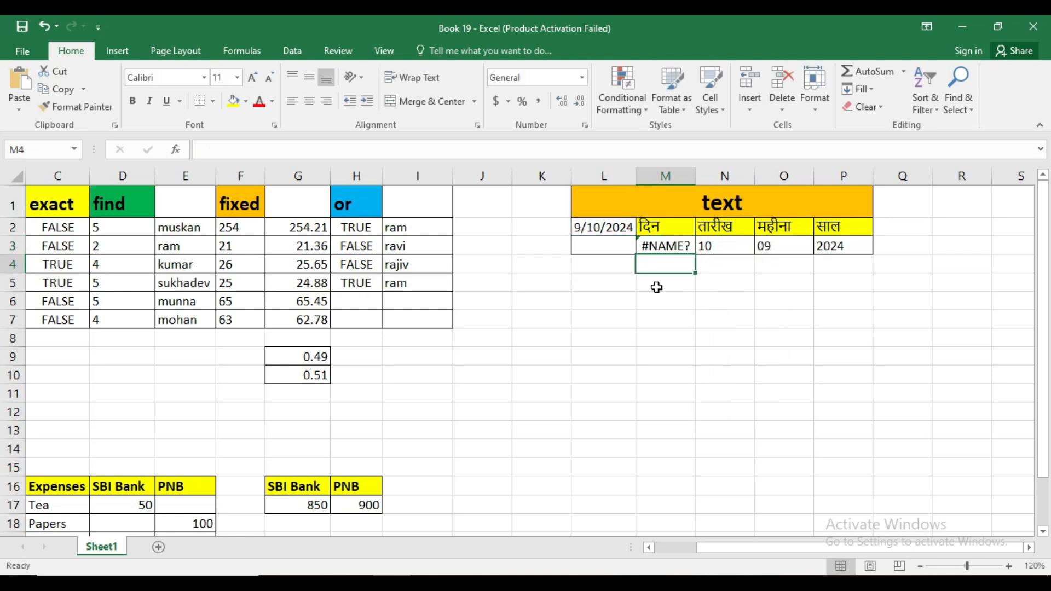
- Correct the TEXT formula in M3 by enclosing the dddd format code in double quotation marks
double_click(667, 246)
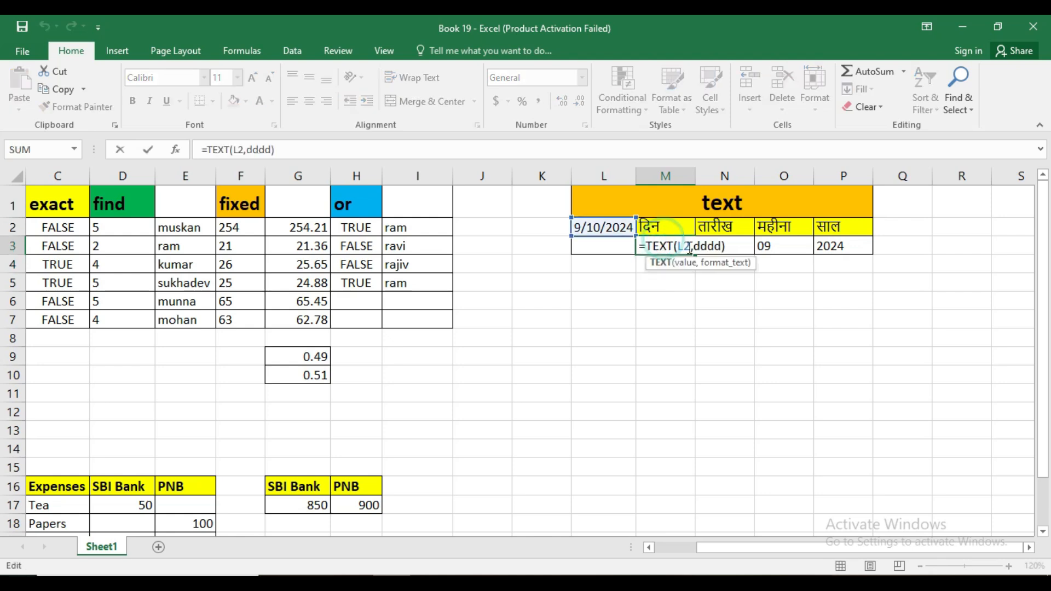
left_click(690, 246)
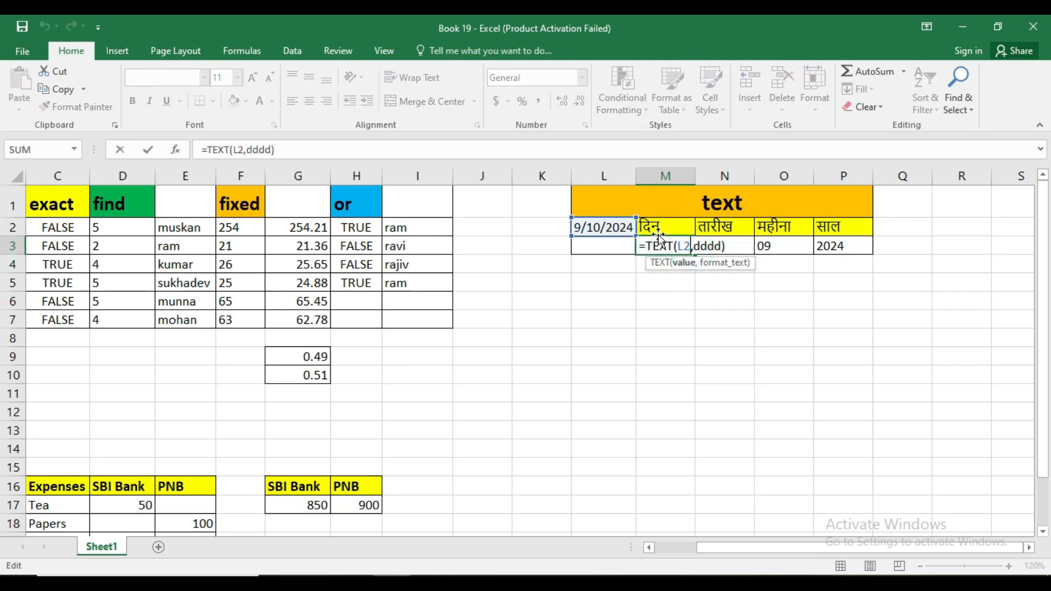
type("\"")
type("\"")
key("Return")
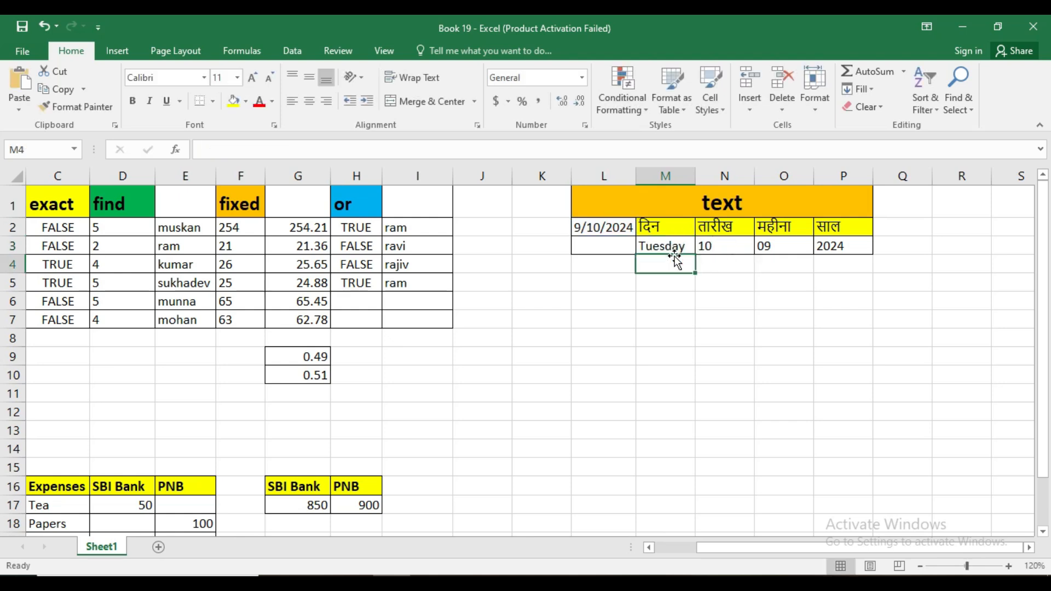
- Auto-fit the width of column L to the date in L2
left_click(616, 228)
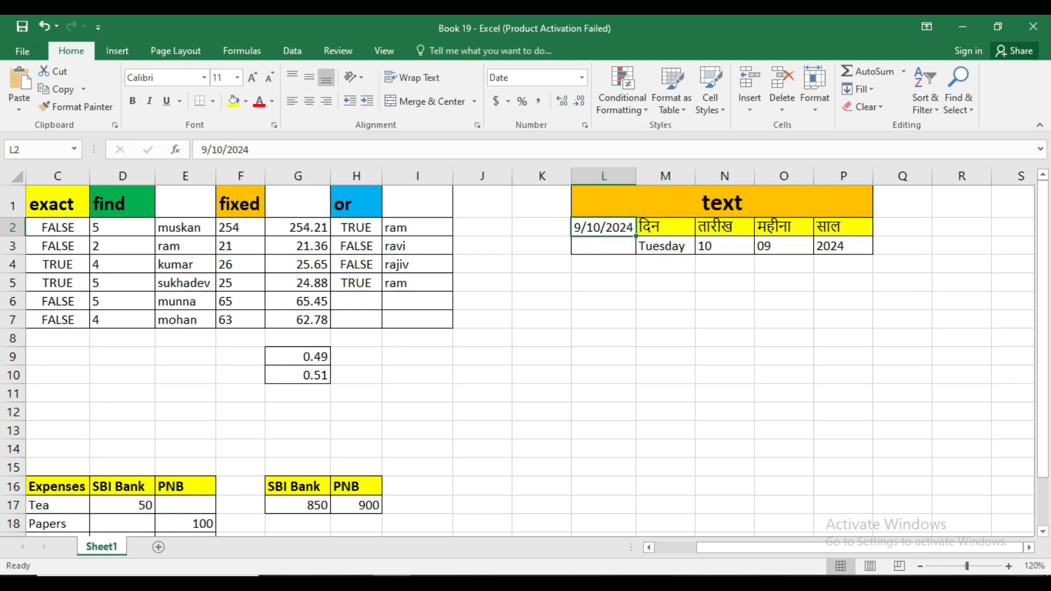
left_click(1008, 566)
left_click(1008, 566)
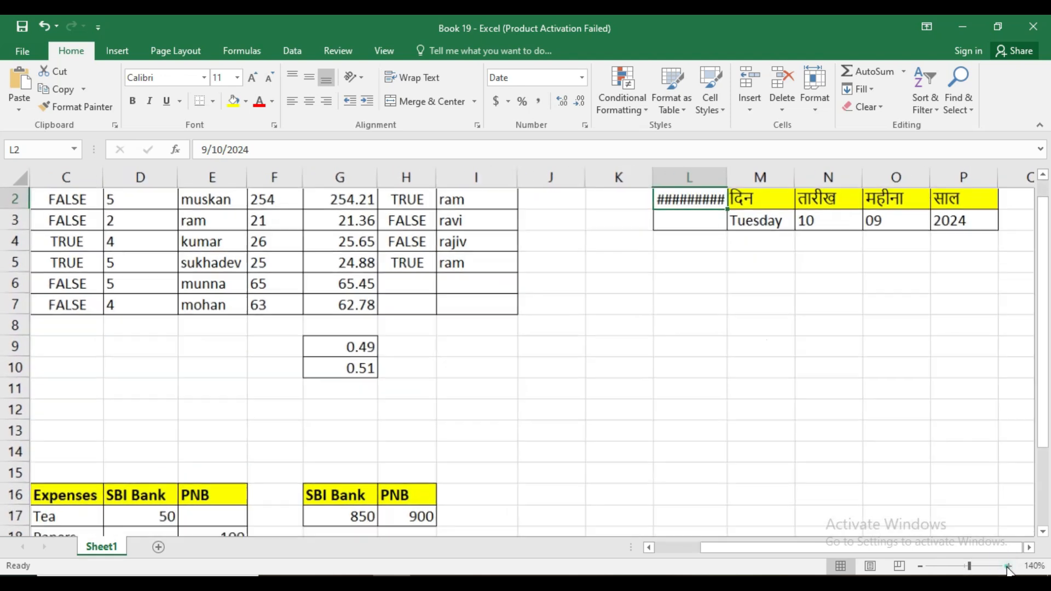
left_click_drag(1036, 446, 1035, 425)
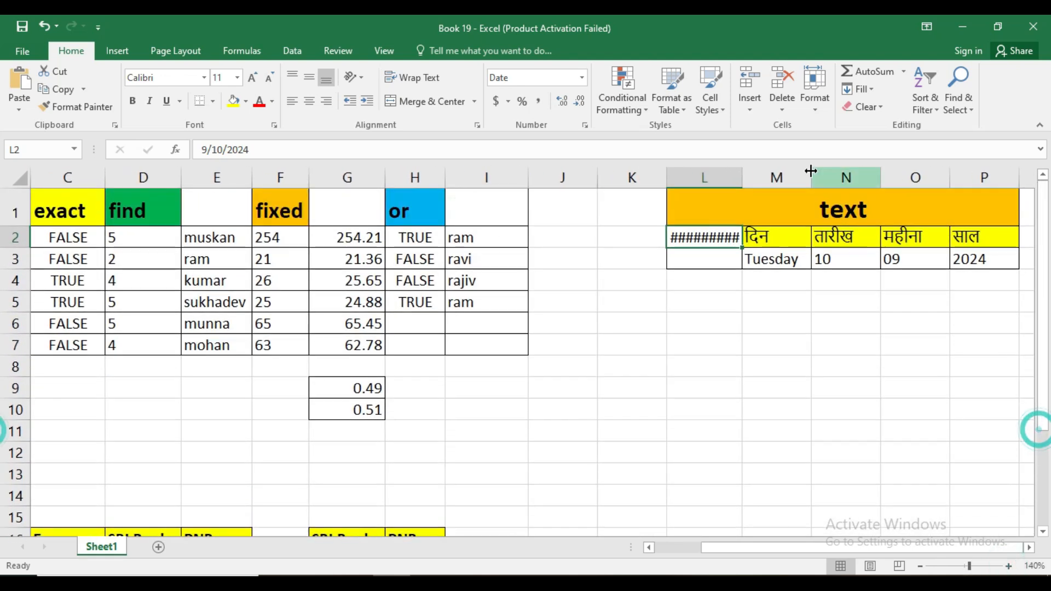
double_click(741, 174)
- Re-enter the date-number formula in N3 as =TEXT(L2,"dd") and check it in the cell
left_click_drag(1028, 549, 1032, 550)
left_click(1030, 549)
left_click(508, 263)
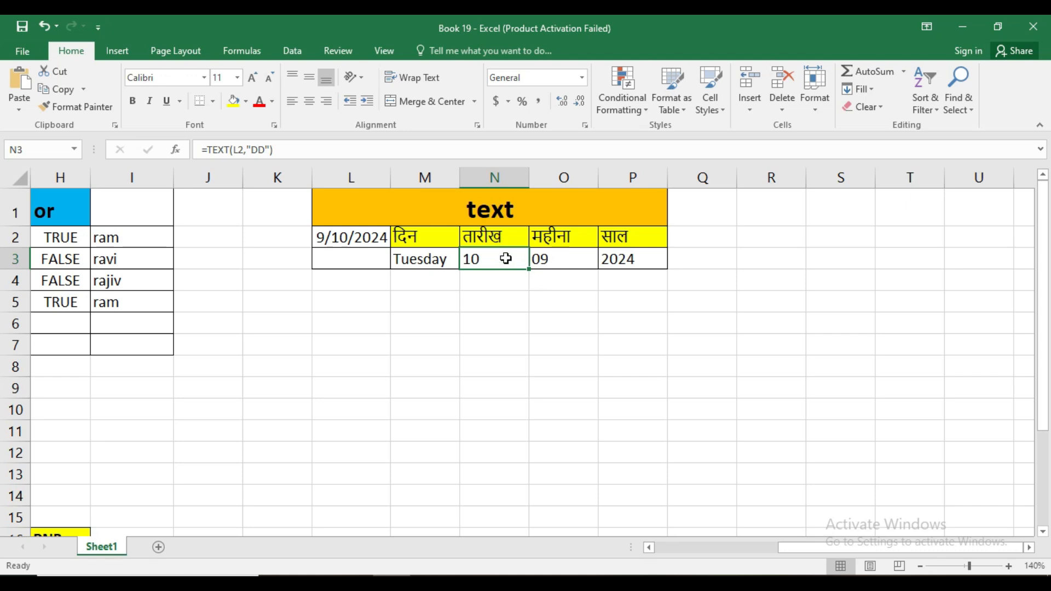
type("=")
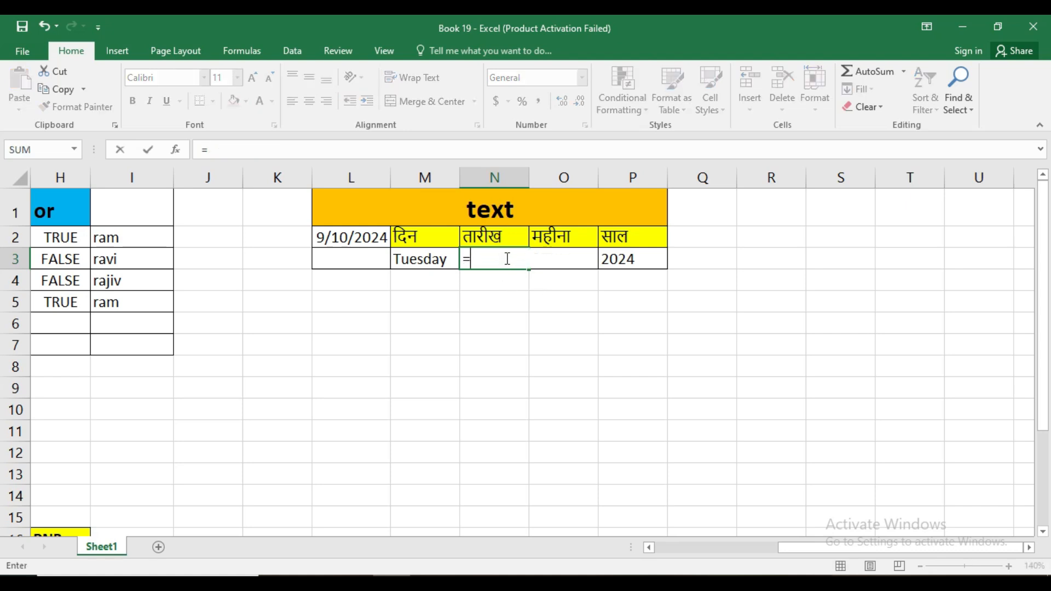
type("tex")
key("Tab")
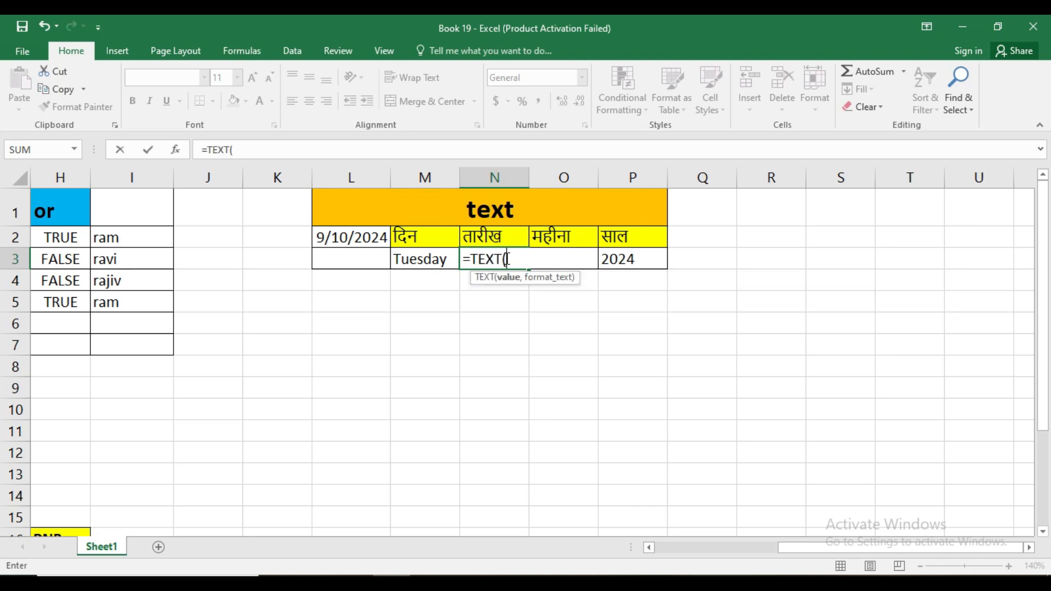
left_click(377, 238)
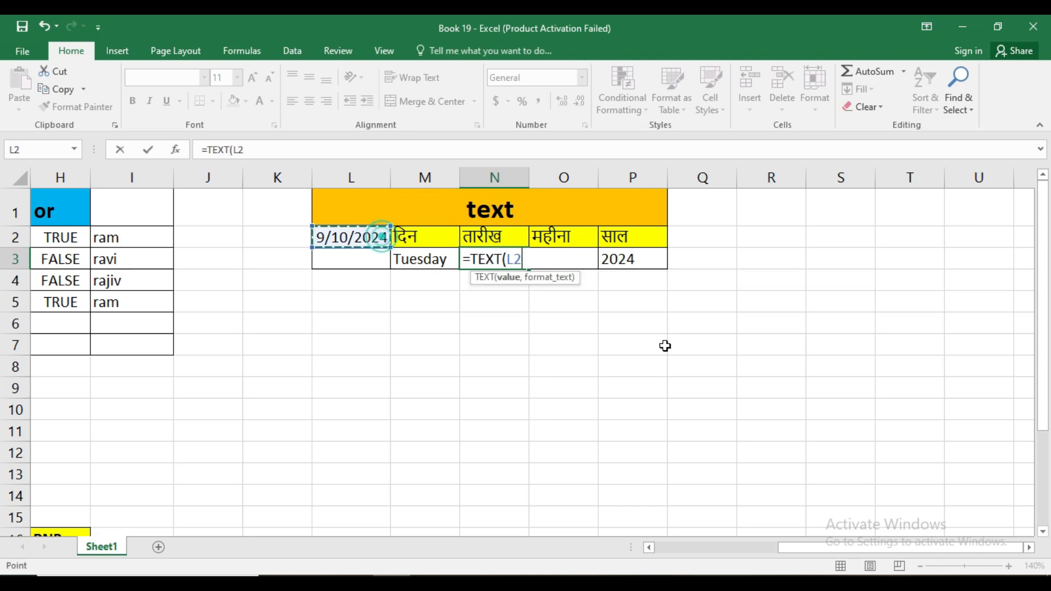
type(",\"")
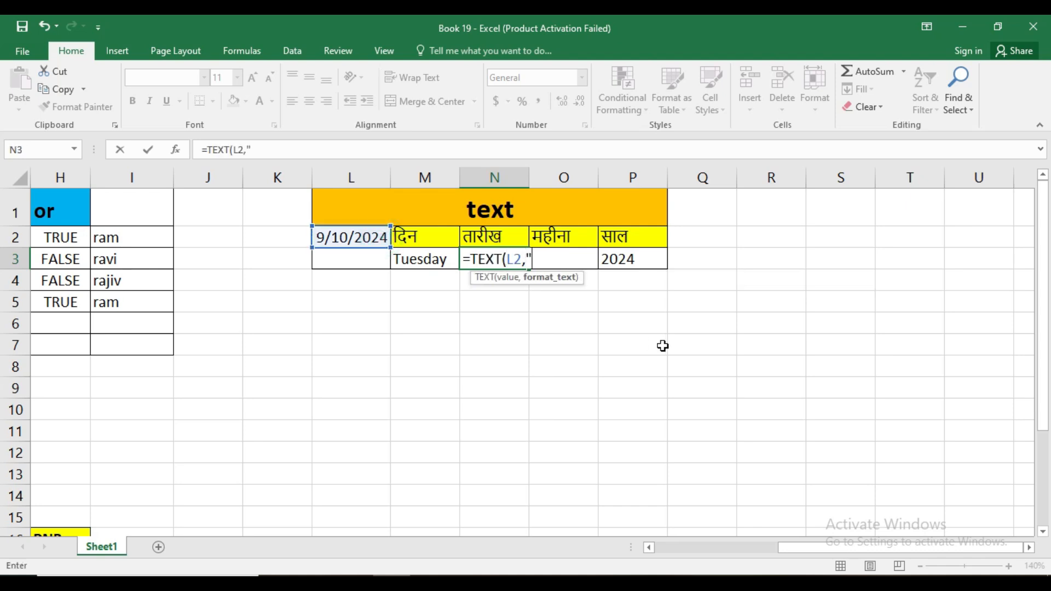
type("dd\"")
key("Return")
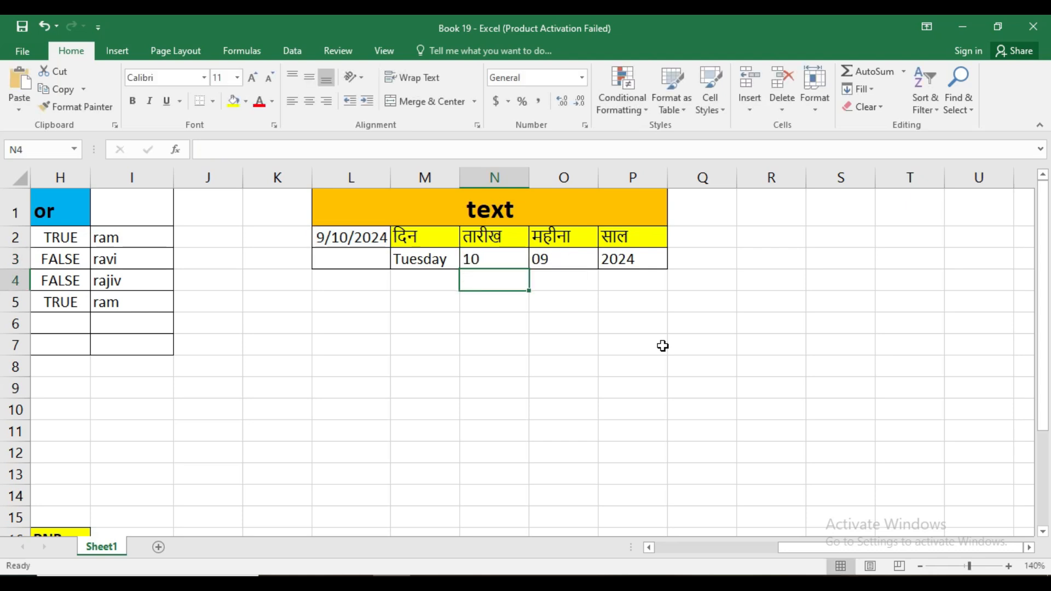
left_click(480, 257)
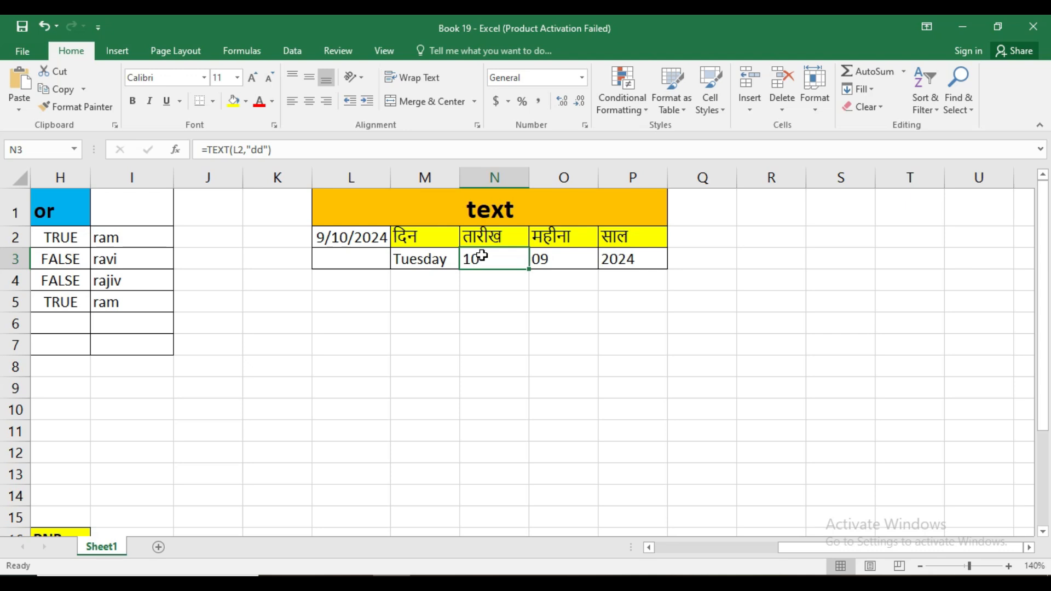
- Re-enter the month formula in O3 as a TEXT formula on L2 with the format "mm"
left_click(562, 265)
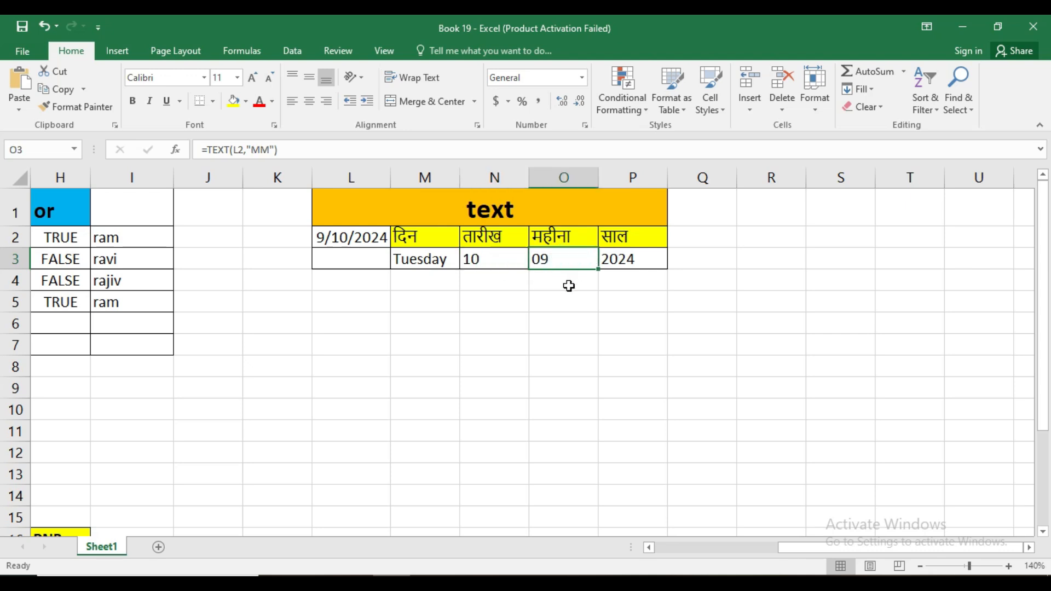
key("F2")
key("Escape")
type("=")
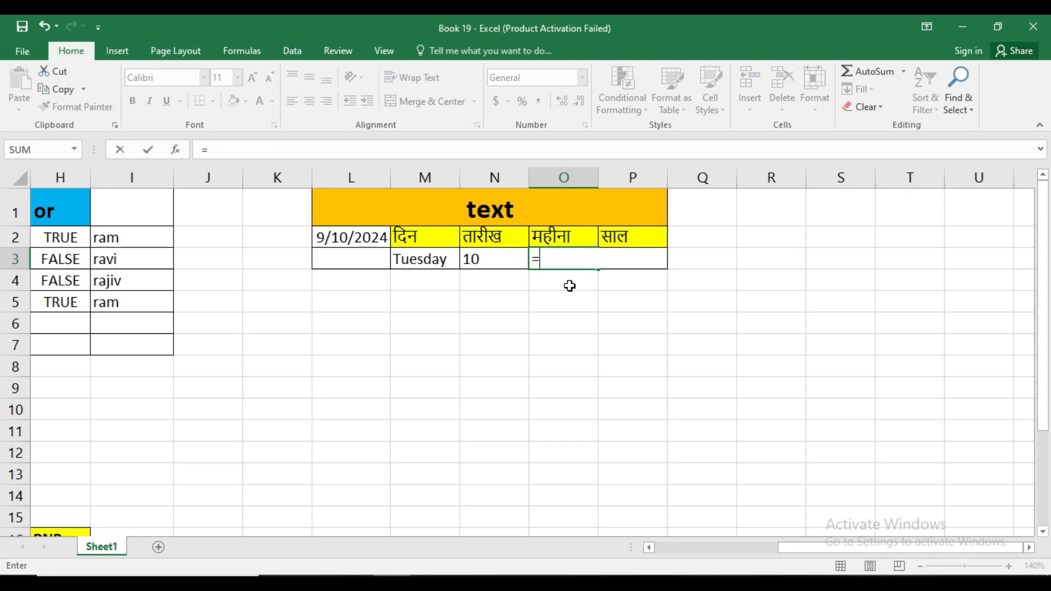
type("tex")
double_click(567, 279)
left_click(344, 237)
type(",")
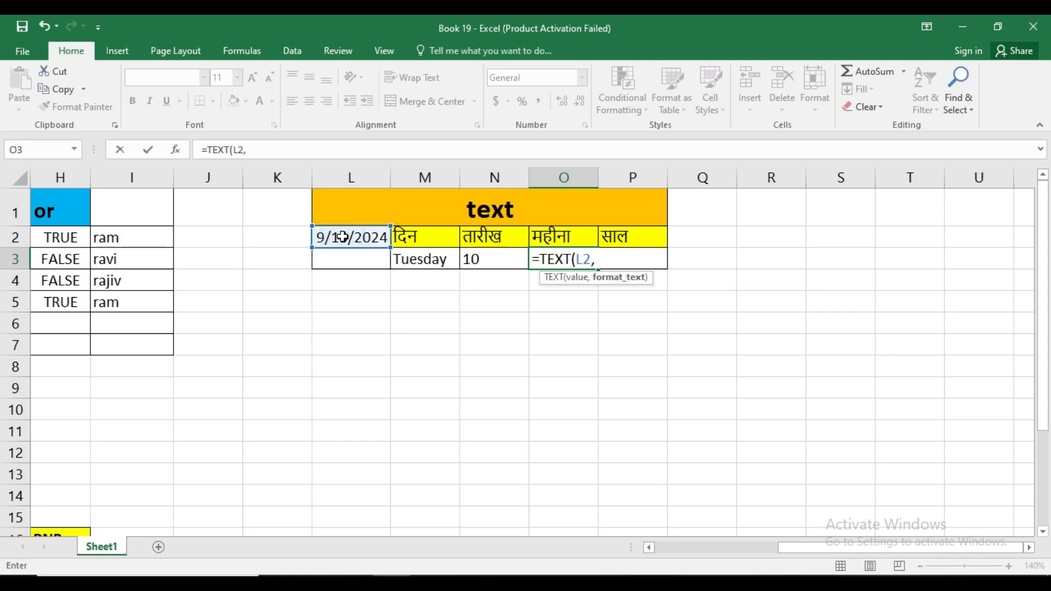
type("\"mm")
key("Return")
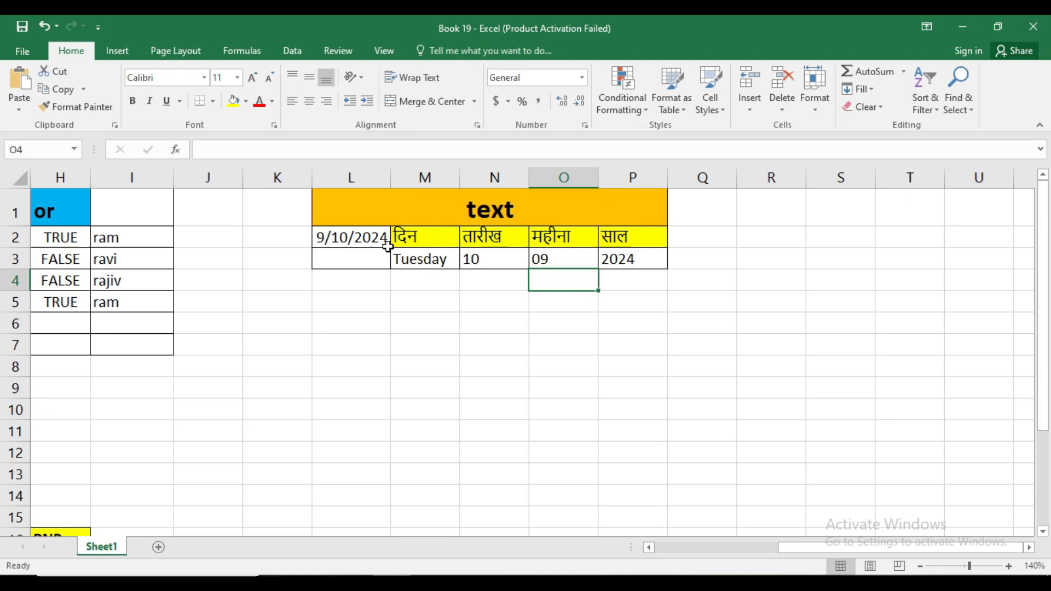
- Re-enter the year formula in P3 as a TEXT formula on L2 with the format "yyy"
left_click(615, 260)
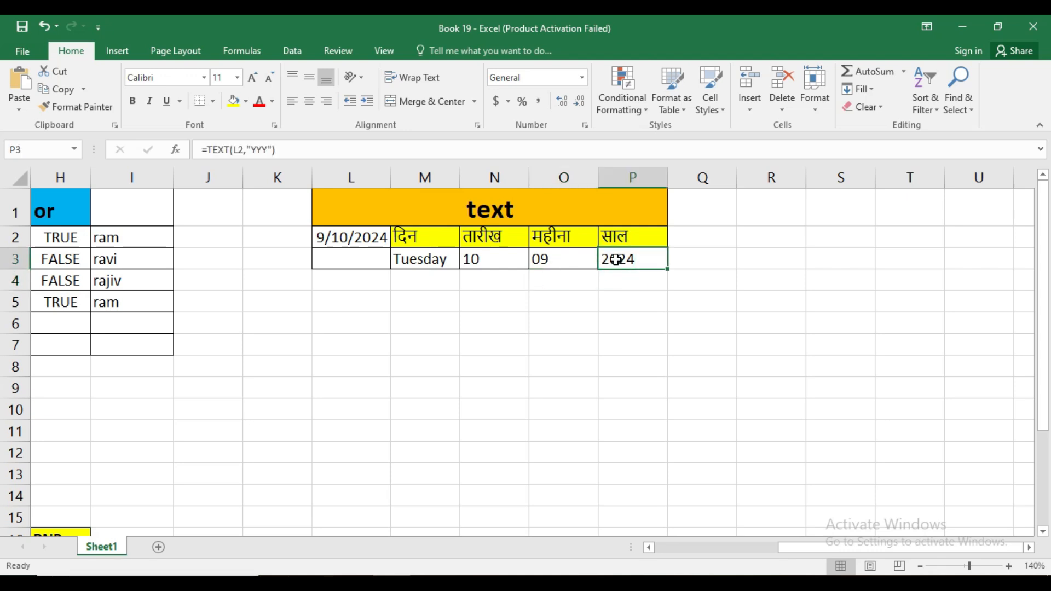
type("=")
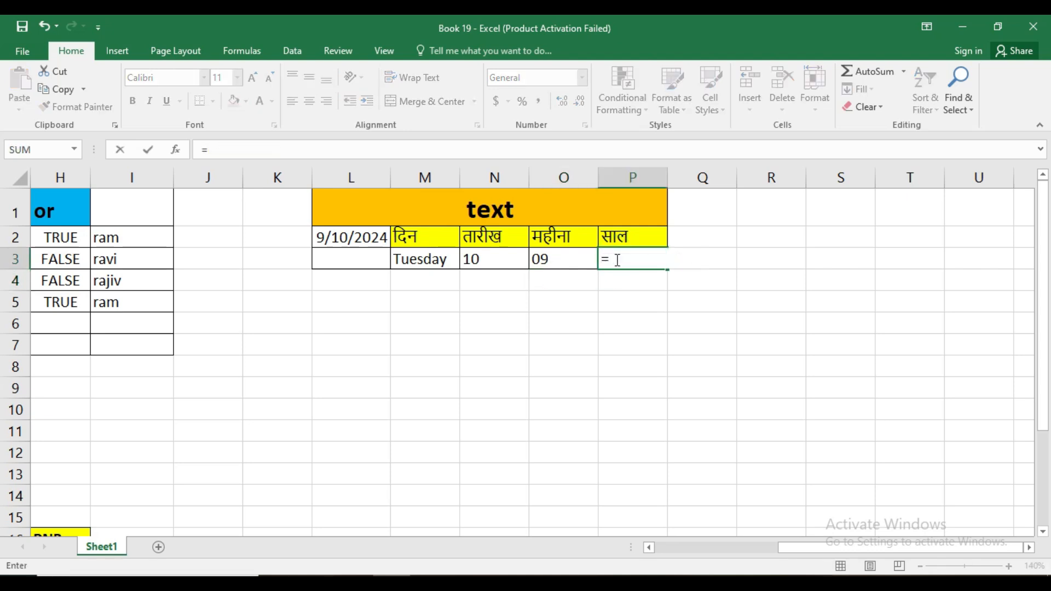
type("tex")
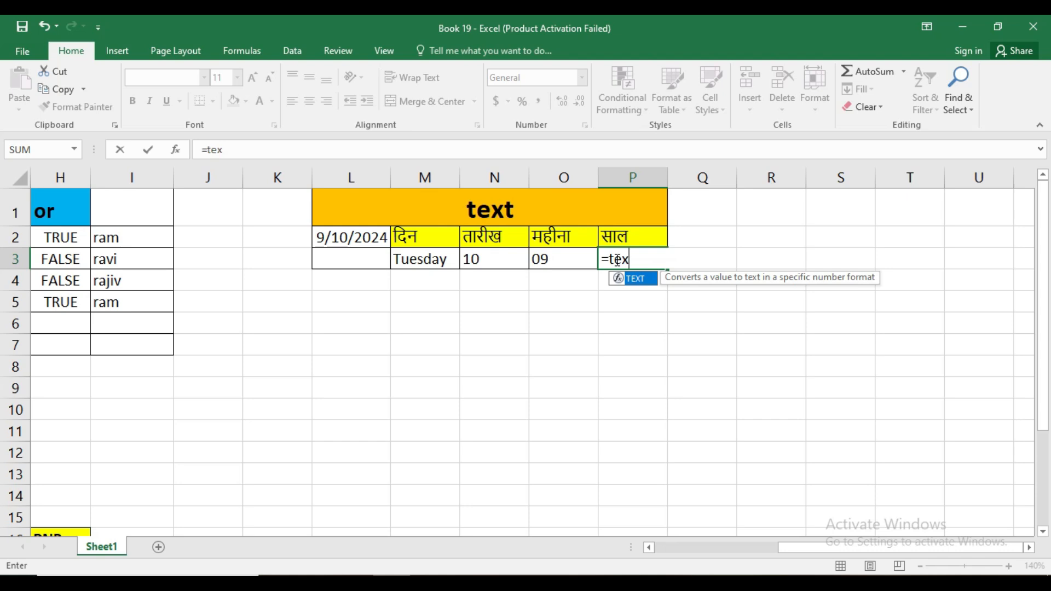
key("Tab")
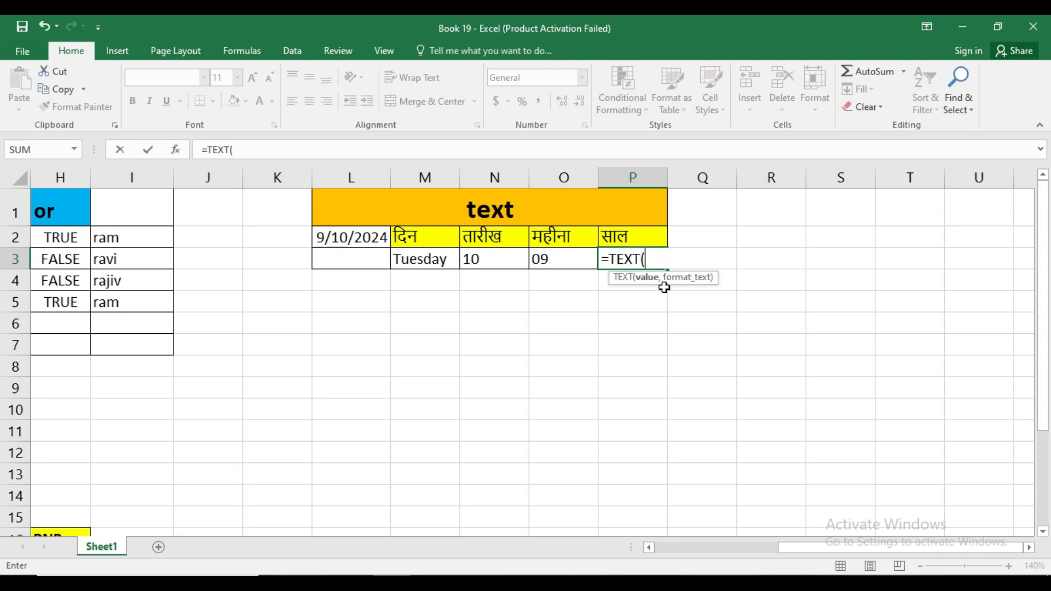
left_click(351, 230)
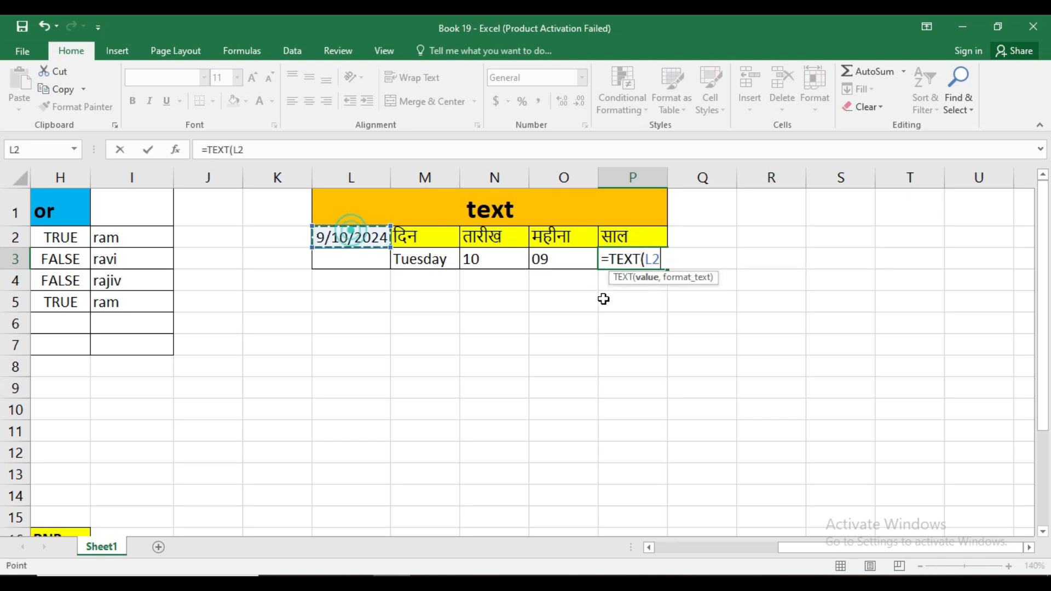
type(",")
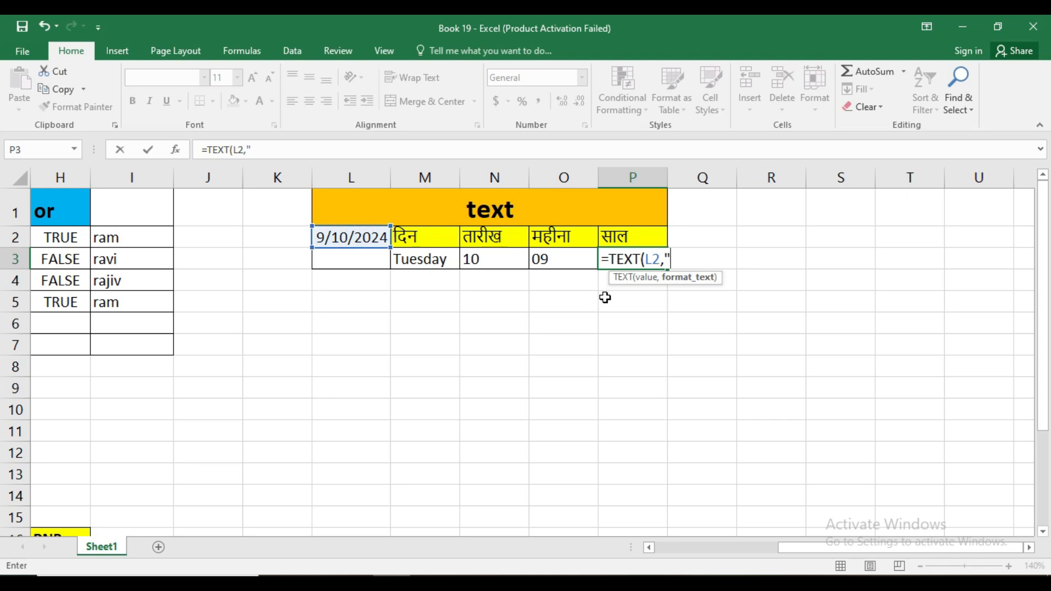
type("\"yyy")
key("Return")
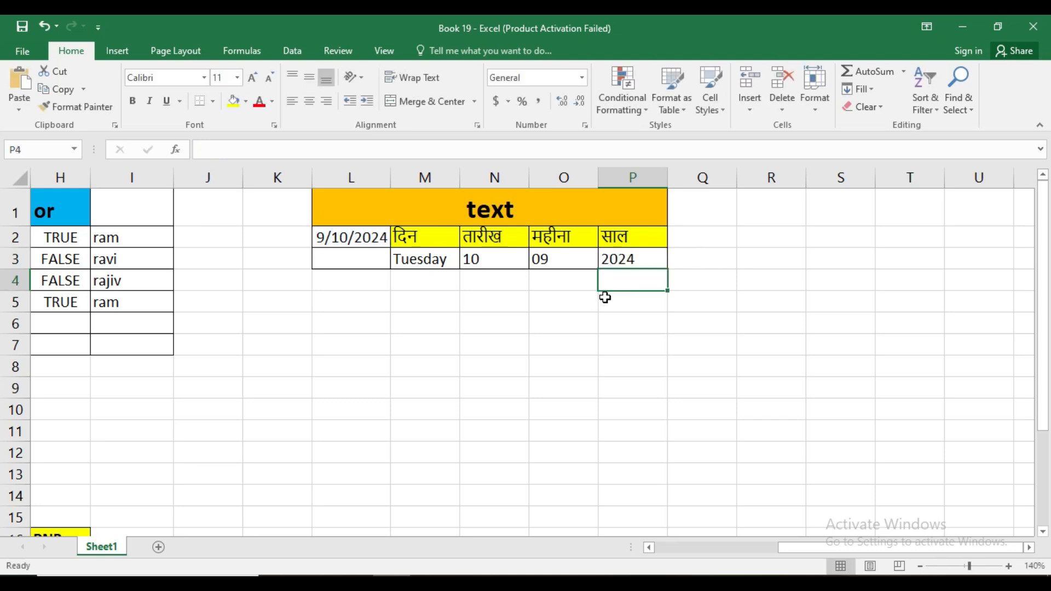
- Shorten the format code in P3's TEXT formula to "yy" for a two-digit year
double_click(630, 259)
left_click(687, 260)
key("BackSpace")
key("Return")
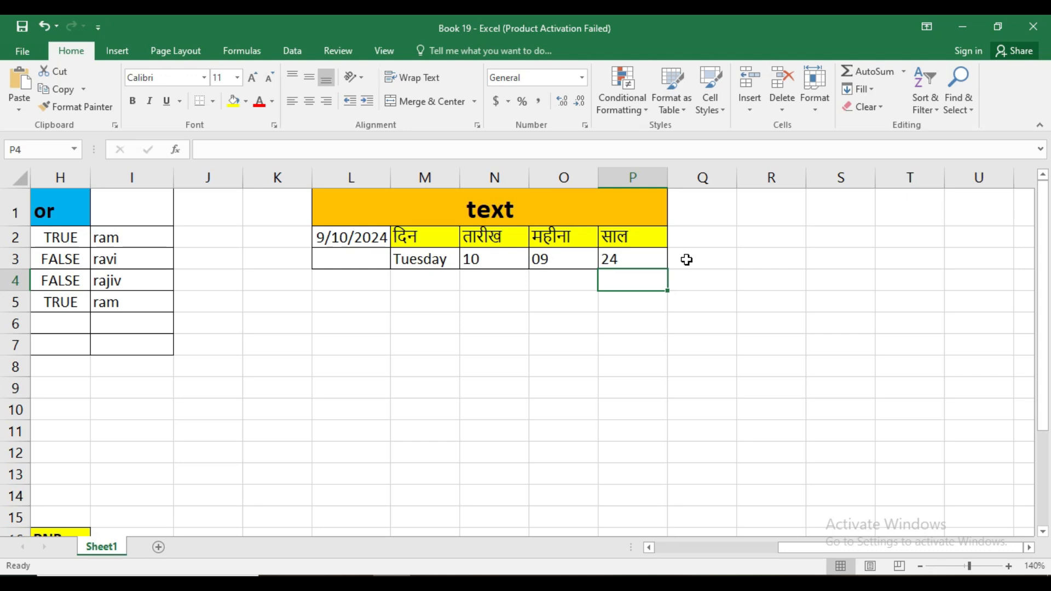
- Examine the expense table starting at row 16 and the SBI Bank balance formula in G17
left_click_drag(870, 547, 697, 534)
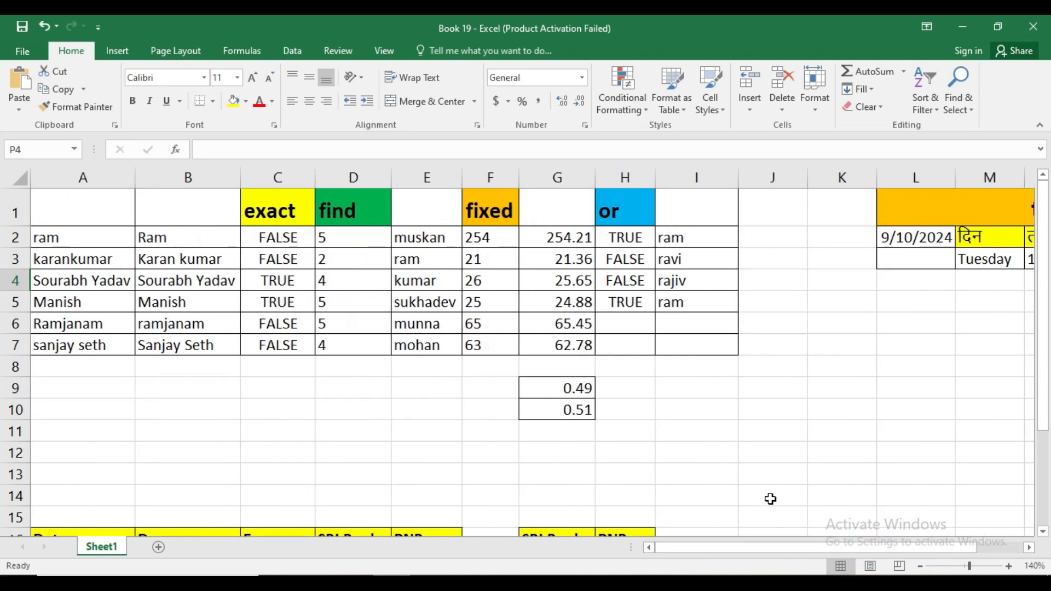
left_click_drag(1043, 345, 1040, 514)
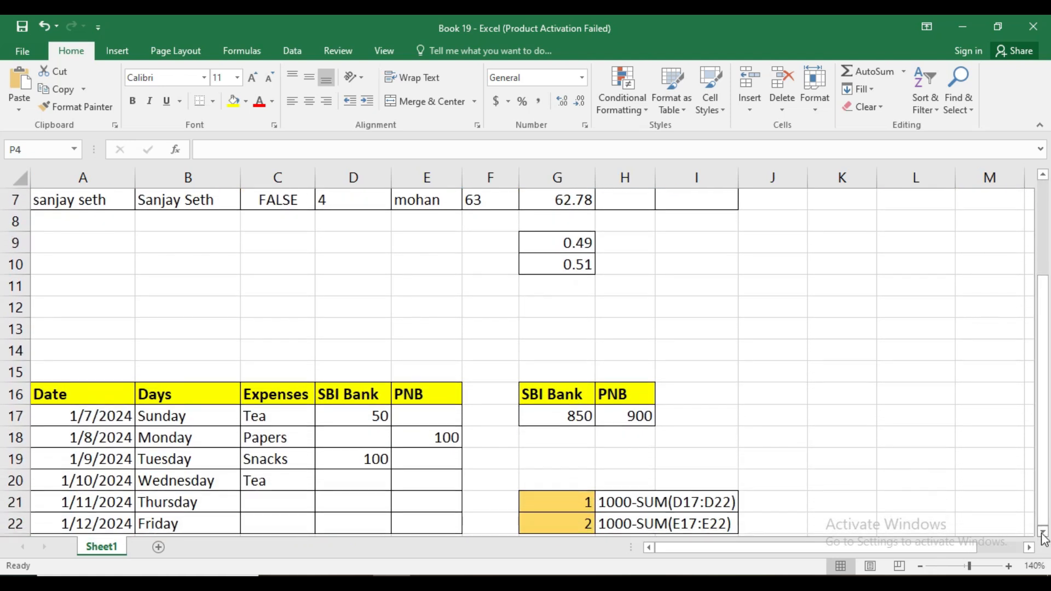
left_click(1042, 532)
left_click(1043, 531)
left_click(1043, 532)
left_click(1043, 532)
left_click(1043, 531)
left_click(1043, 532)
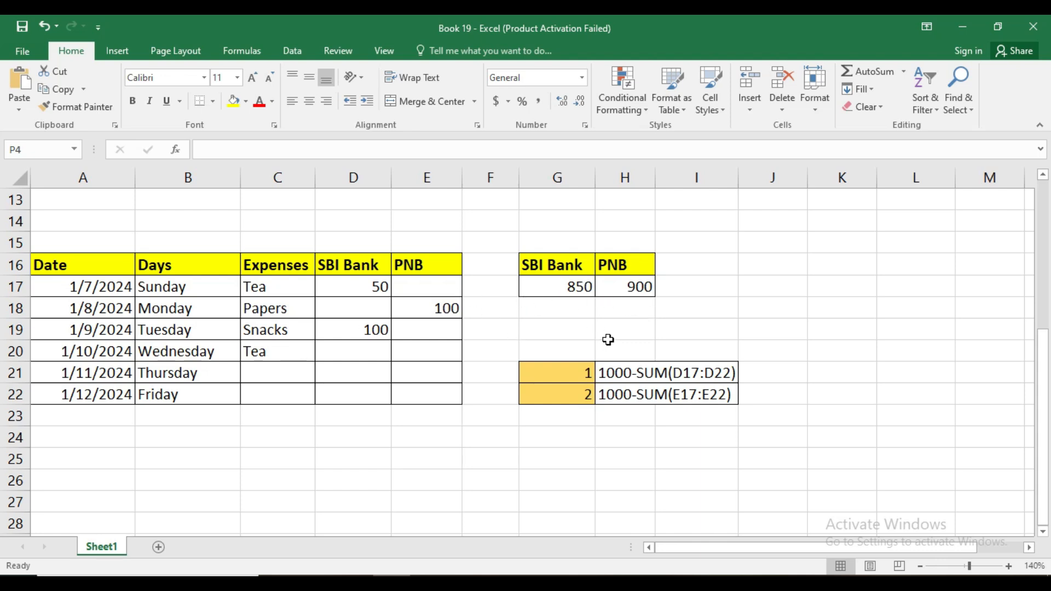
left_click(354, 281)
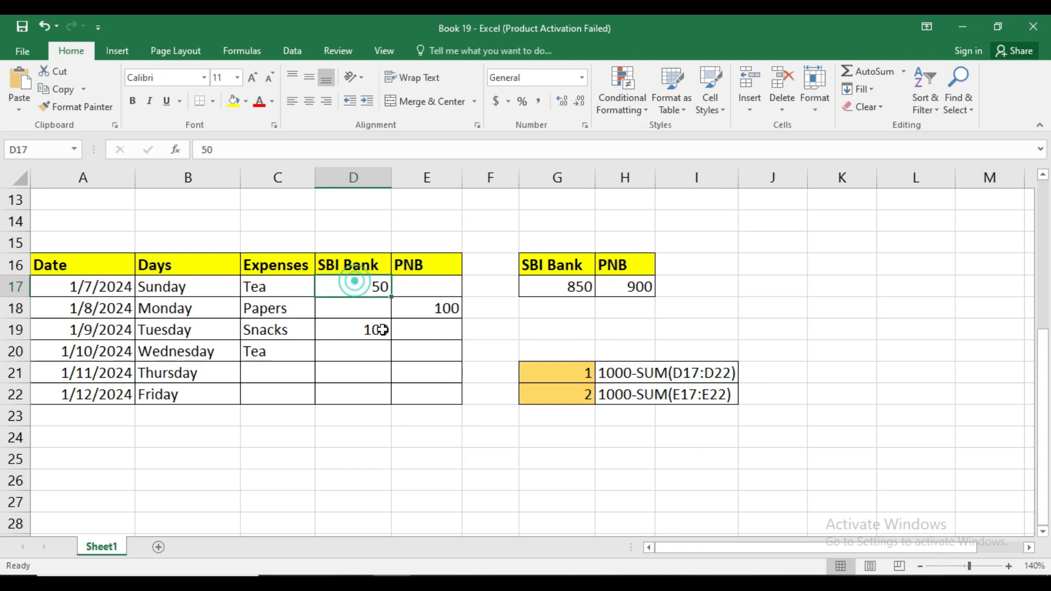
left_click(564, 291)
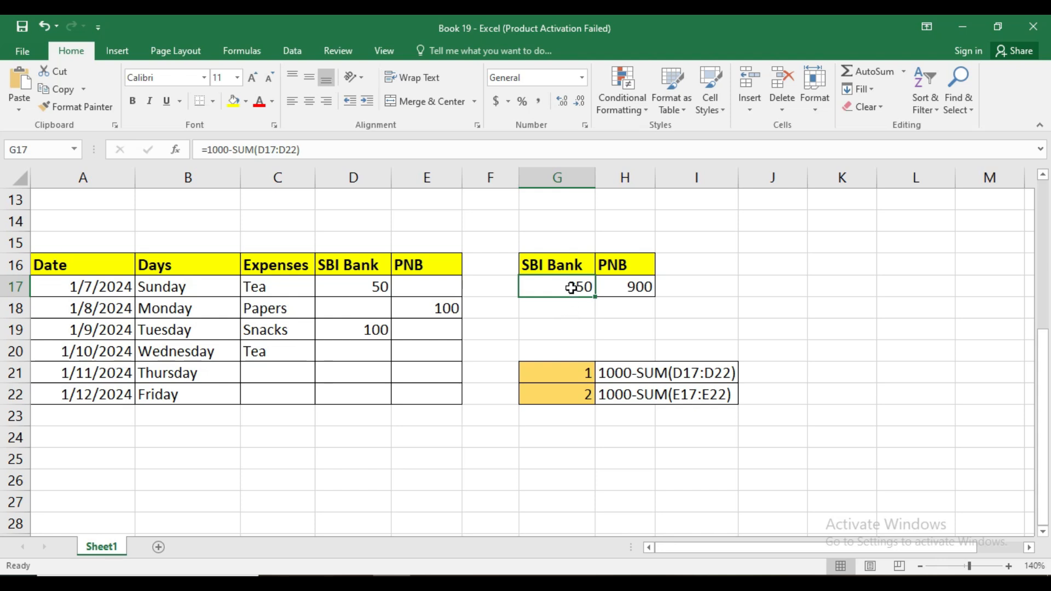
- Replace the balance formulas in G17 and H17 with the plain value 1000 for both SBI Bank and PNB
left_click_drag(567, 287, 620, 286)
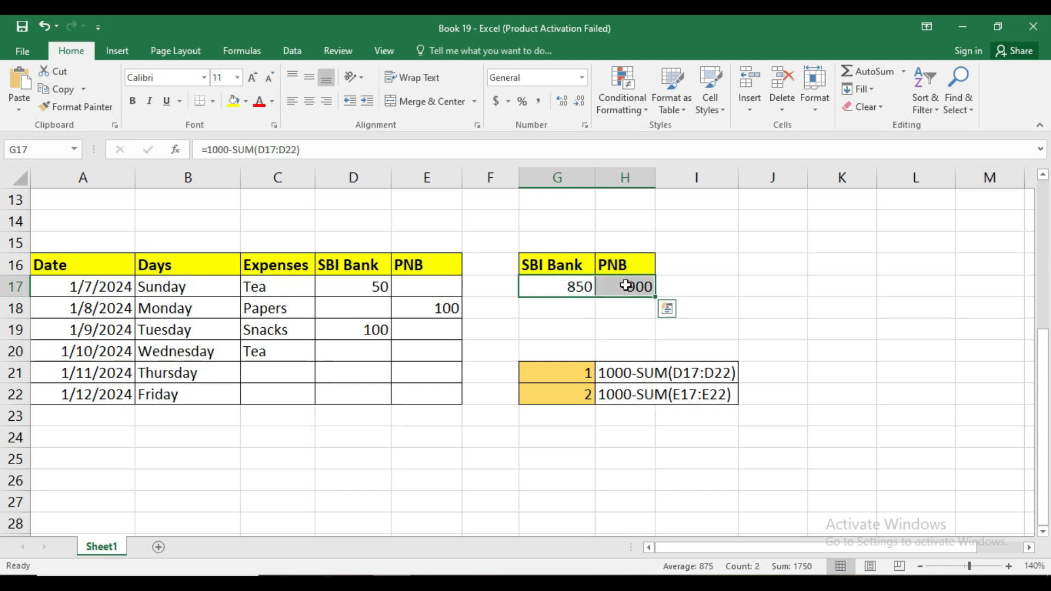
key("Delete")
left_click(566, 303)
left_click(567, 290)
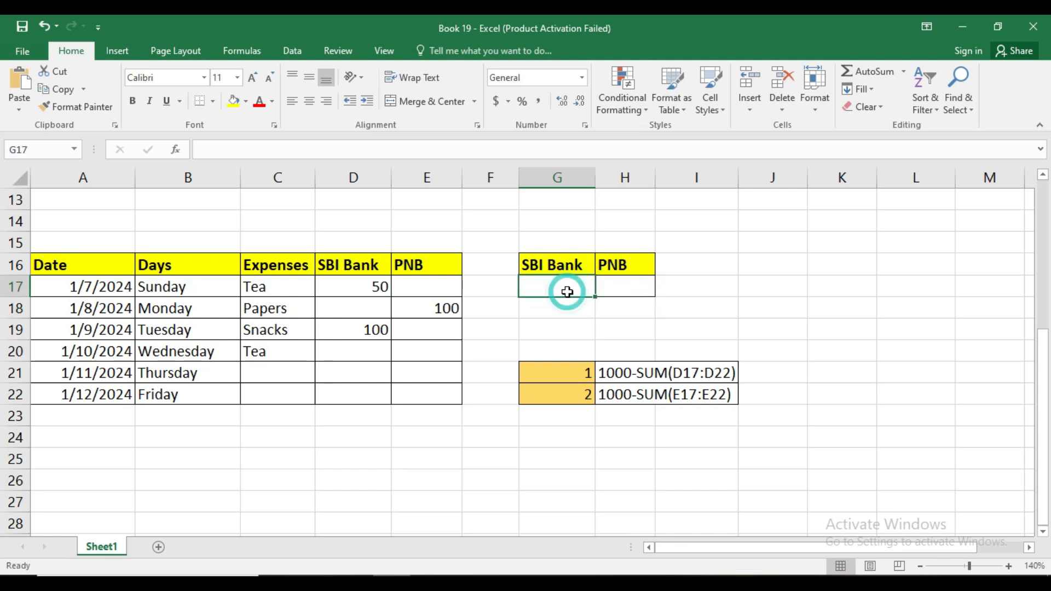
type("1000")
key("Tab")
type("1000")
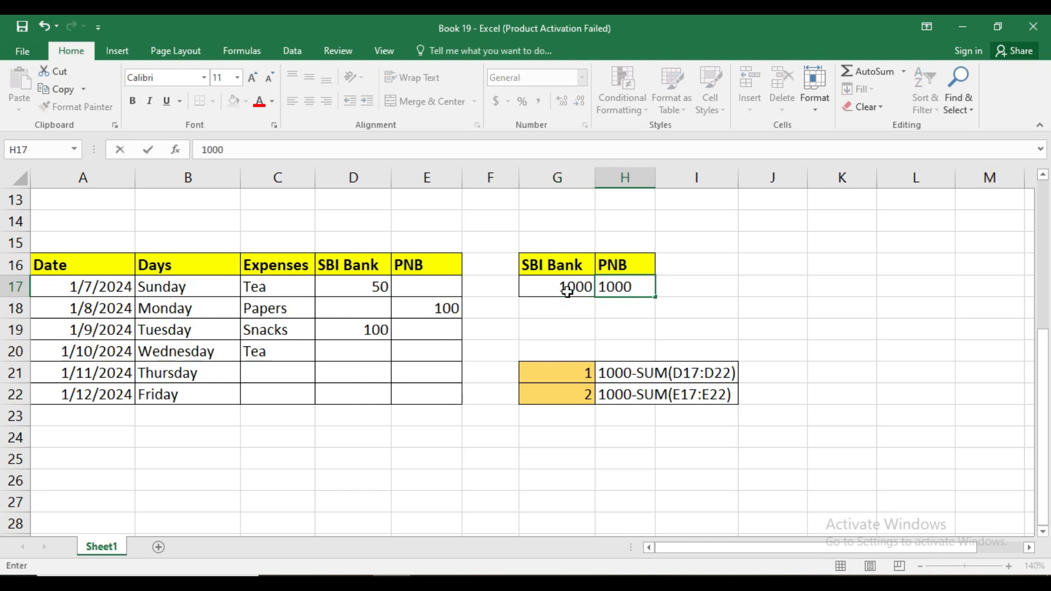
key("Return")
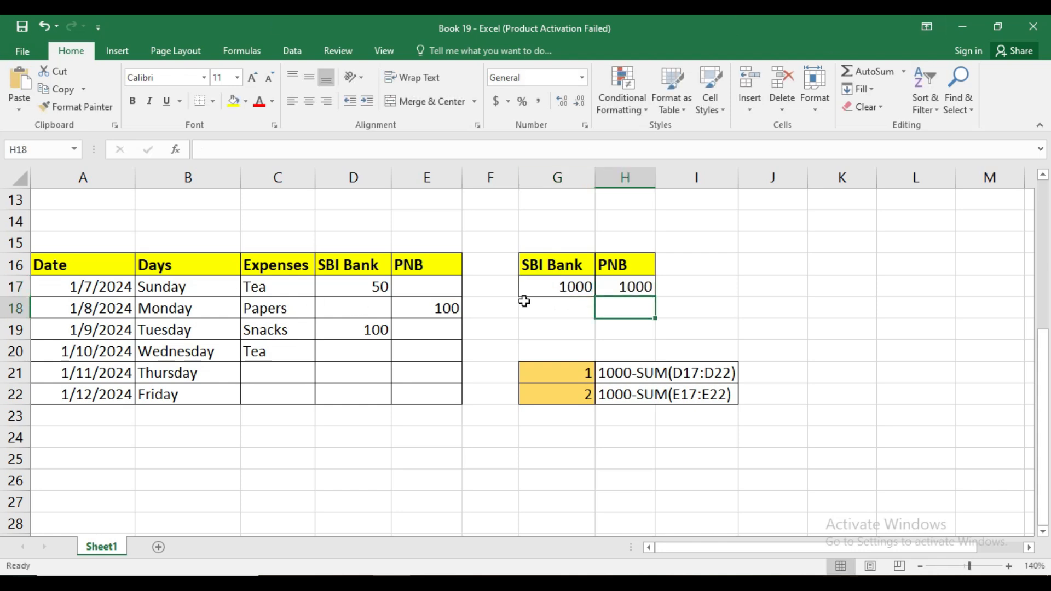
- Examine the SBI Bank and PNB expense entries in D17:E22 alongside the starting balances in G17 and H17
left_click(370, 287)
left_click(370, 328)
left_click(372, 308)
left_click(370, 287)
left_click(369, 328)
left_click_drag(364, 374, 367, 399)
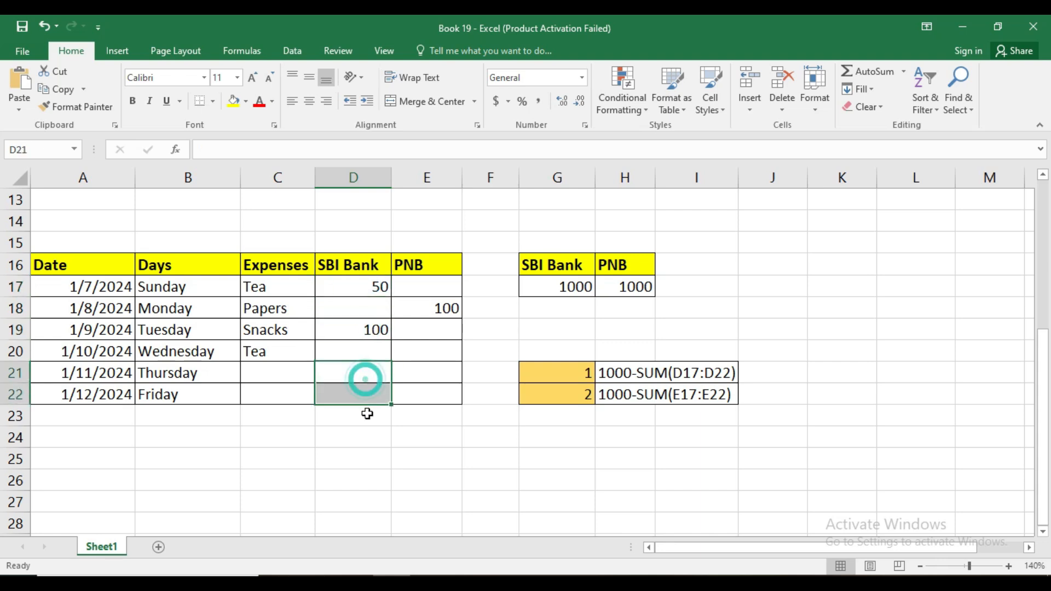
left_click(547, 290)
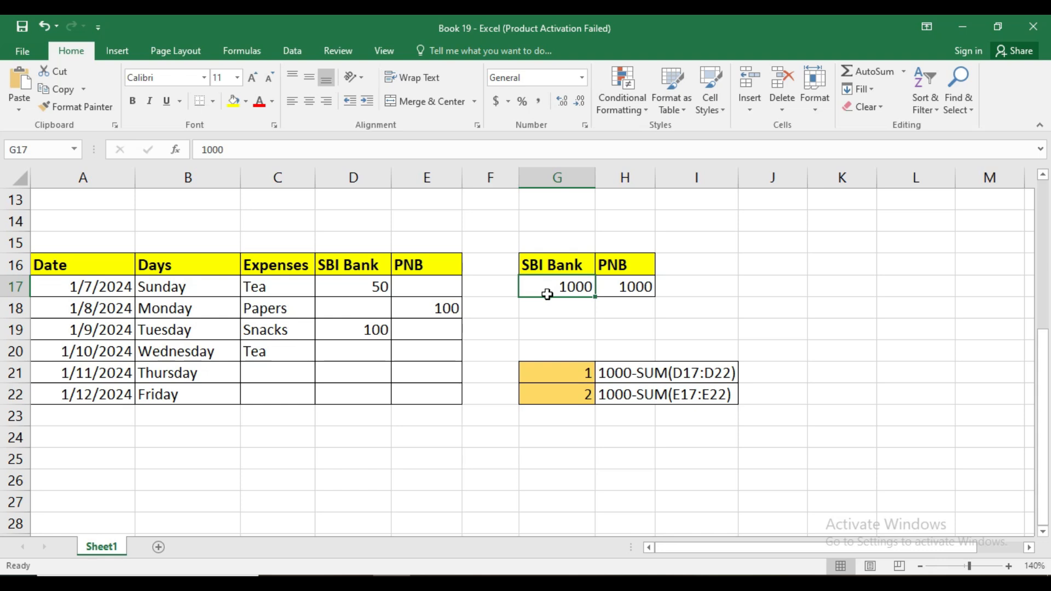
left_click(439, 288)
left_click(447, 308)
left_click(442, 366)
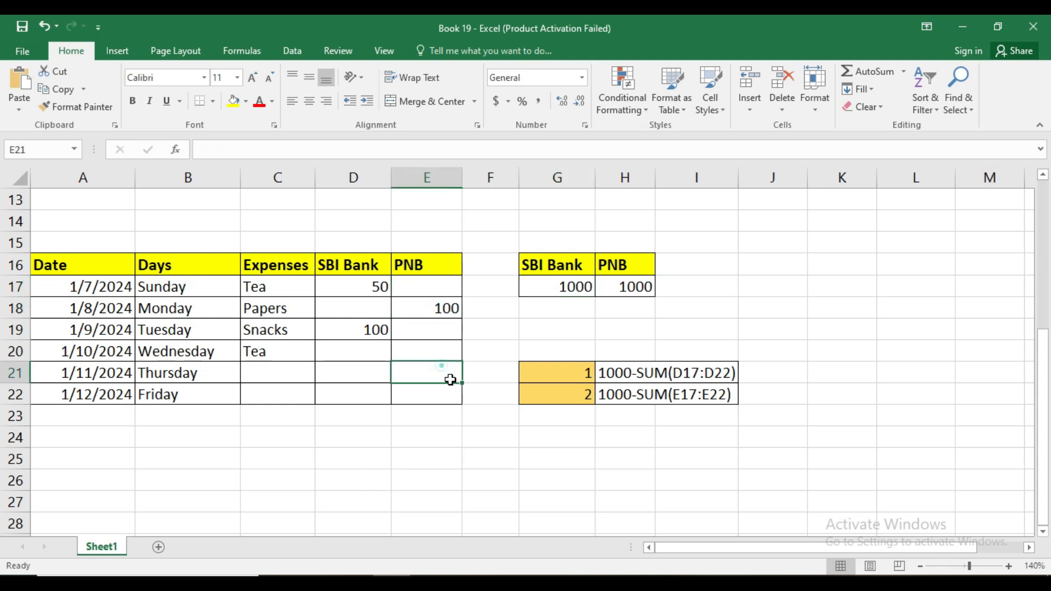
left_click(627, 287)
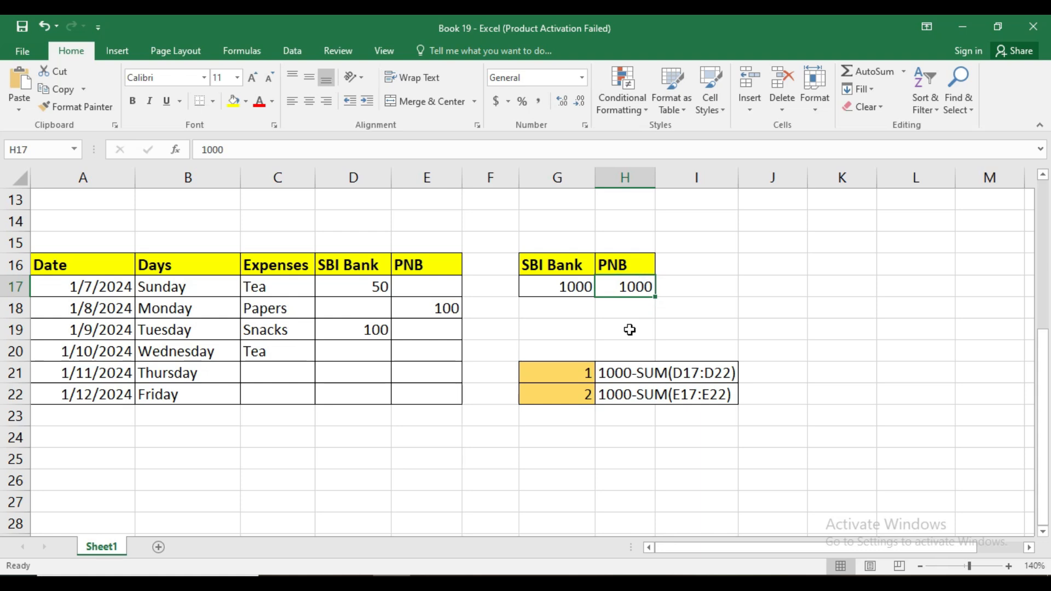
- Turn the SBI Bank balance in G17 into the formula =1000-SUM(D17:D22), accept the bracket correction and check the result
double_click(561, 287)
type("=")
key("Right")
key("Right")
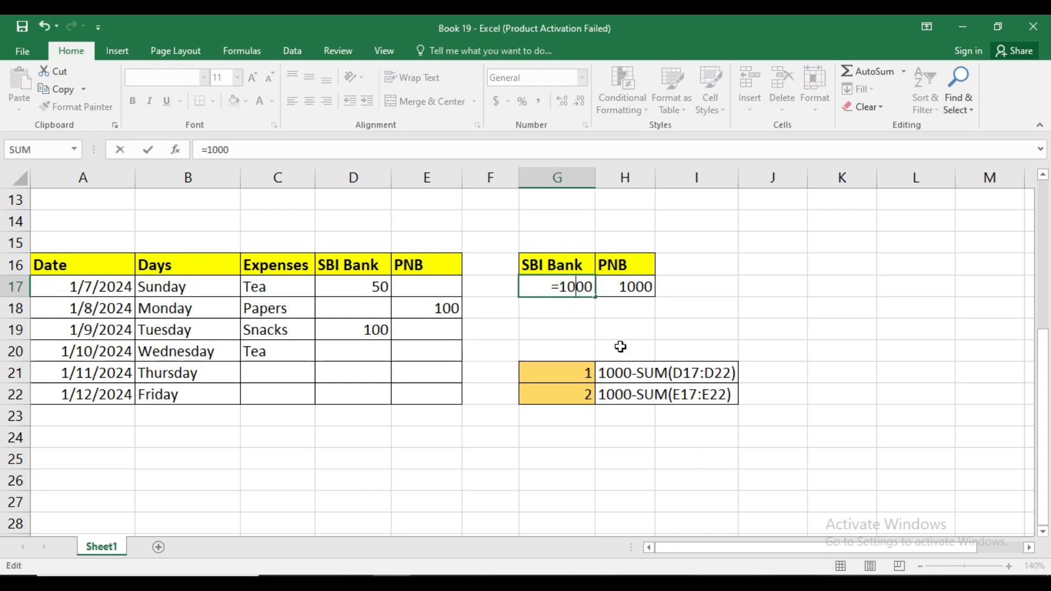
type("-sum")
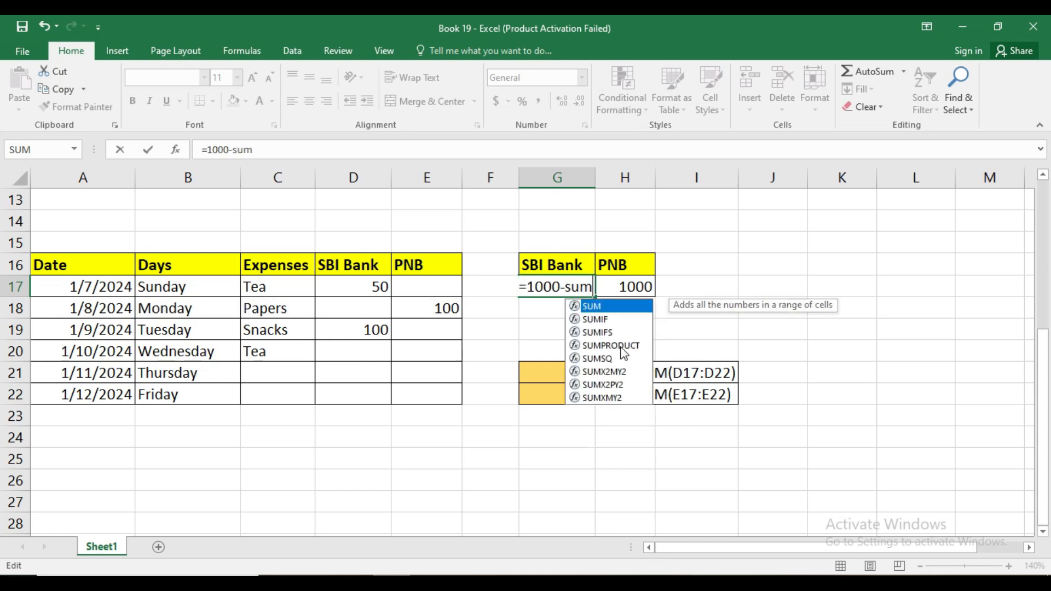
key("Tab")
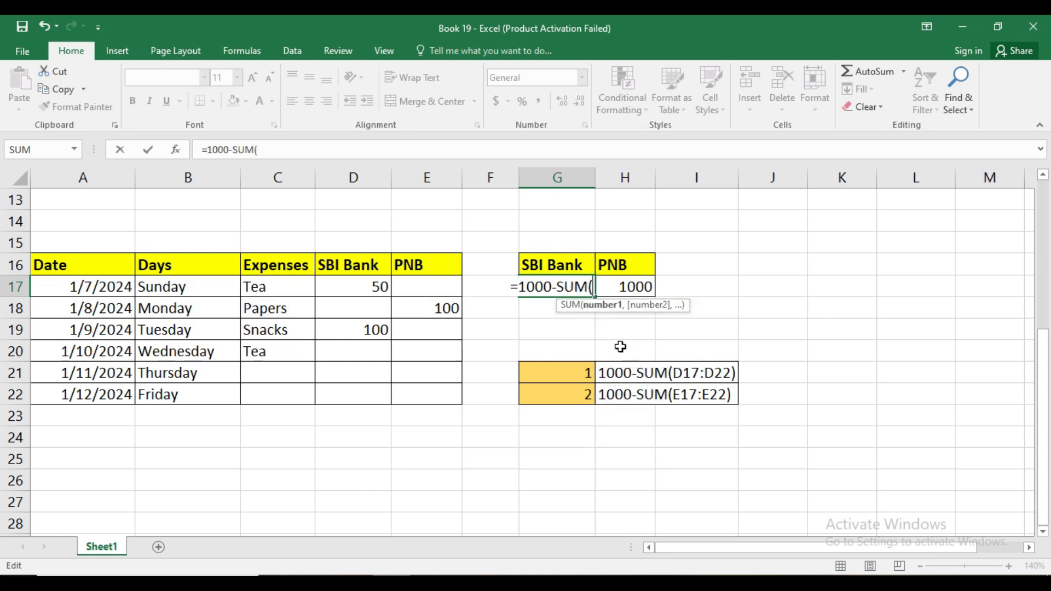
left_click_drag(366, 287, 366, 398)
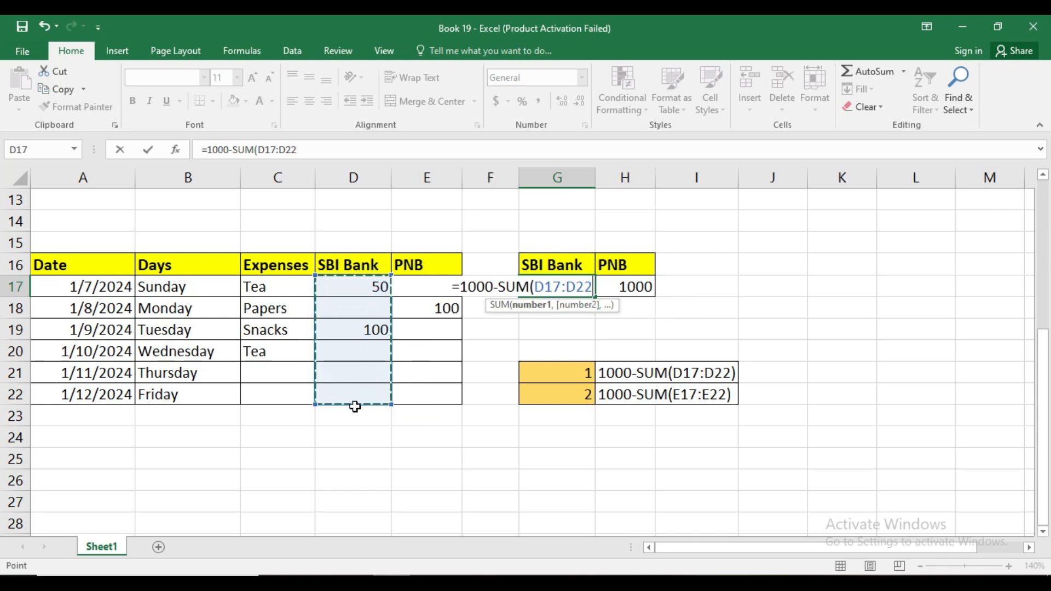
key("Return")
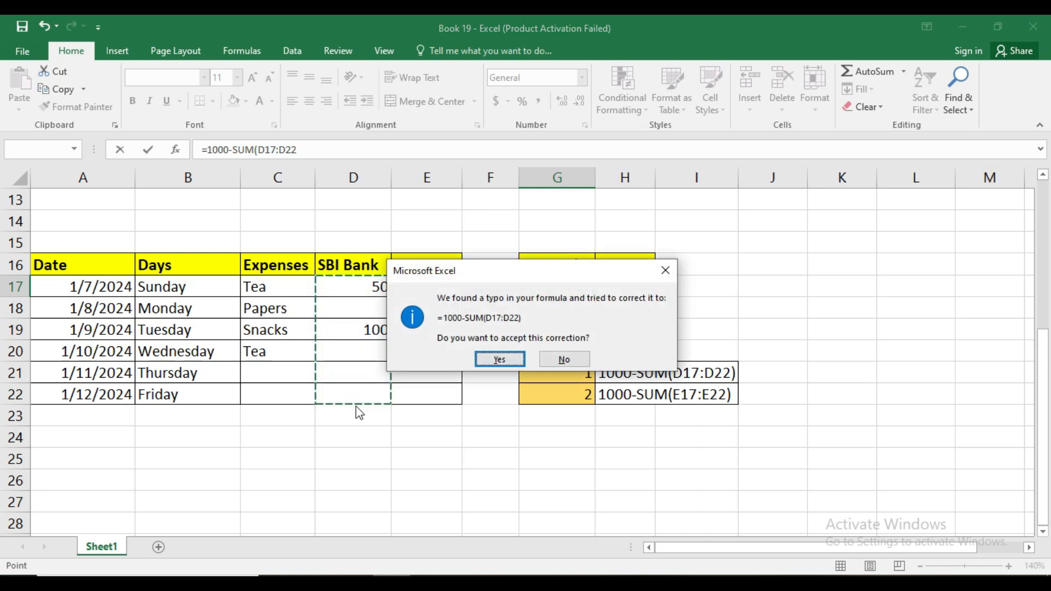
key("Return")
left_click(557, 286)
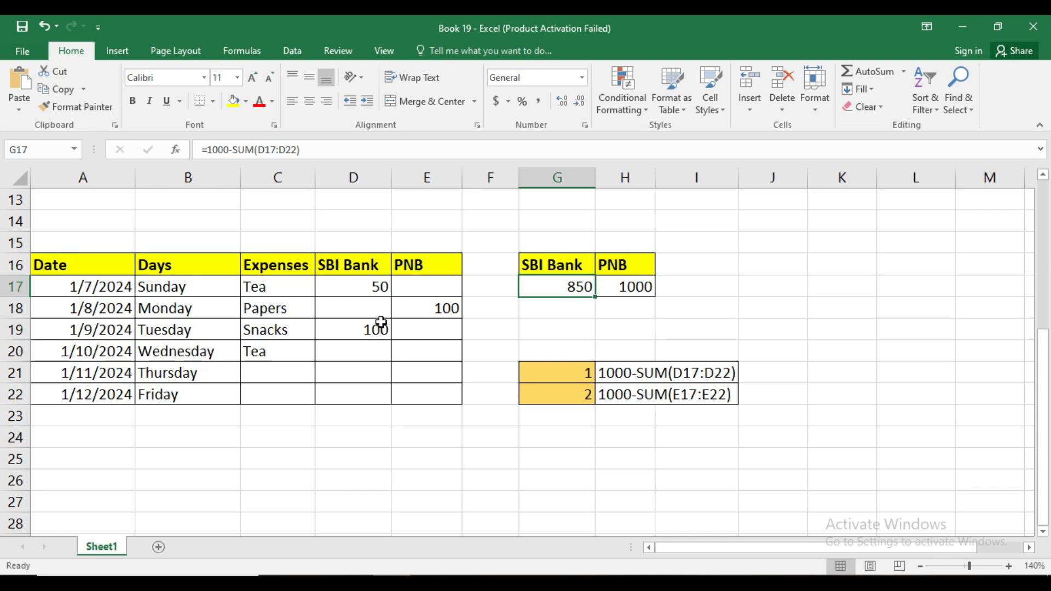
- Clear Sunday's SBI Bank expense in D17 to test the balance formula
left_click(381, 287)
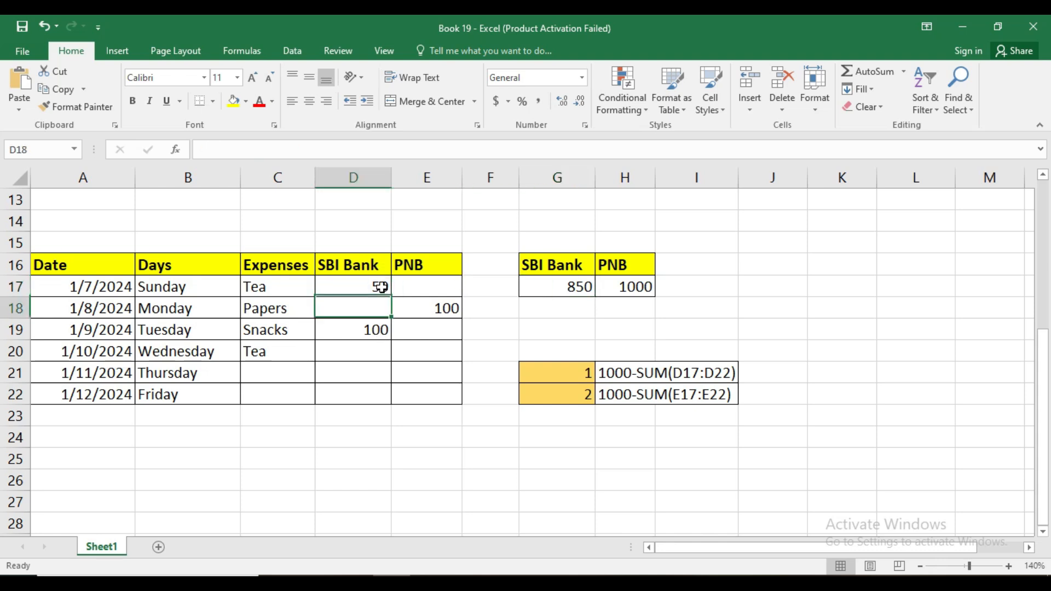
key("Delete")
key("Return")
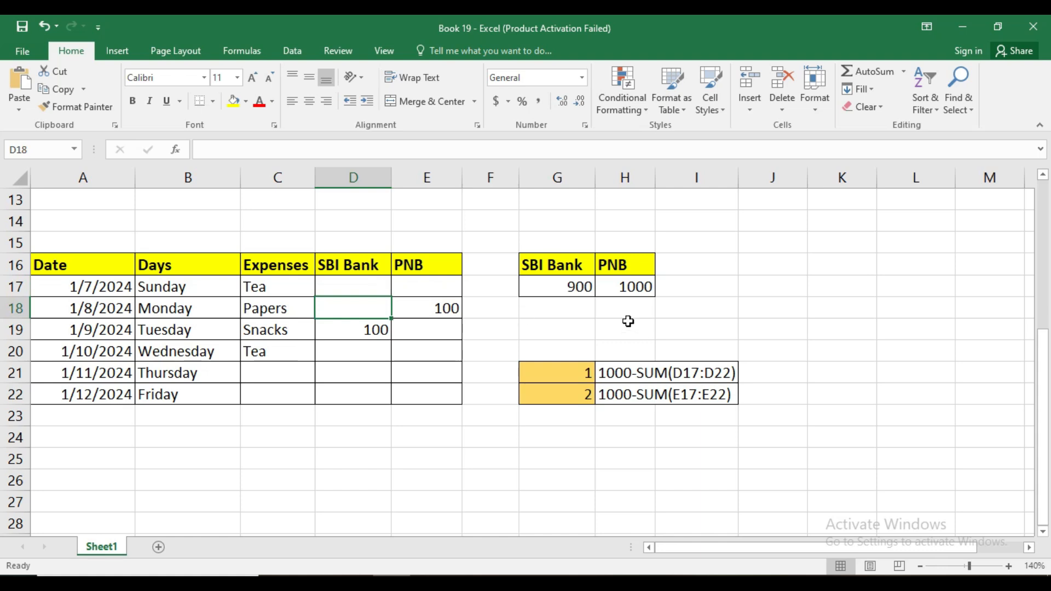
- Turn the PNB balance in H17 into the formula =1000-SUM(E17:E22), accepting the bracket correction
left_click(629, 288)
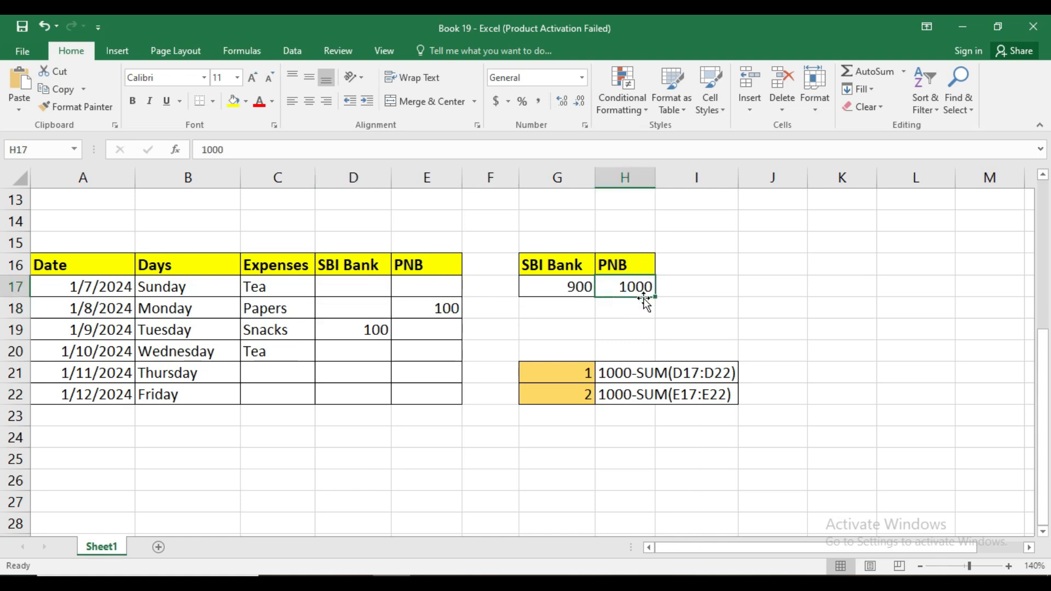
double_click(622, 288)
type("=1000")
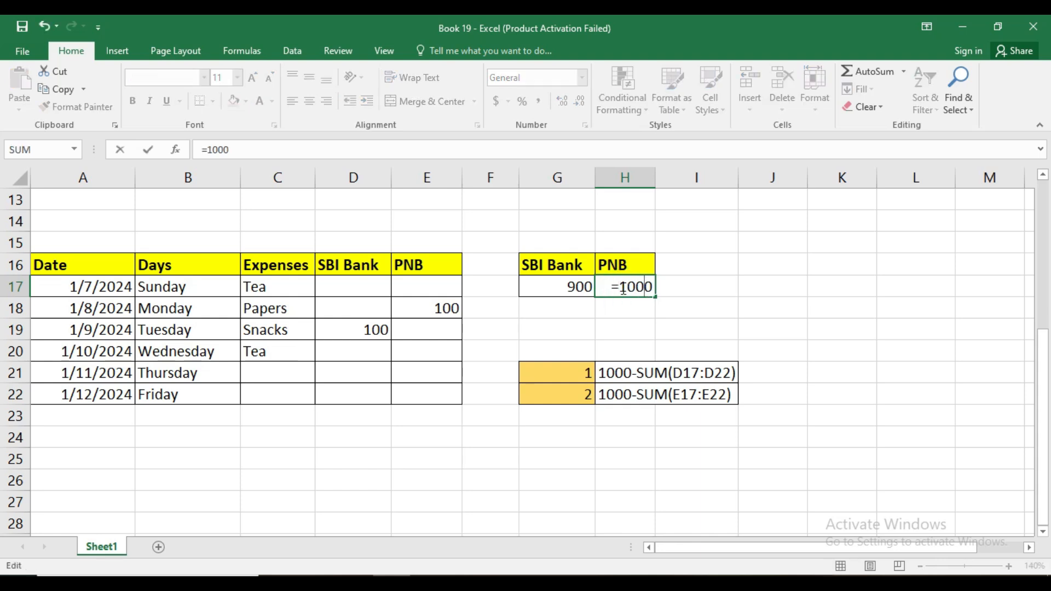
type("-sum")
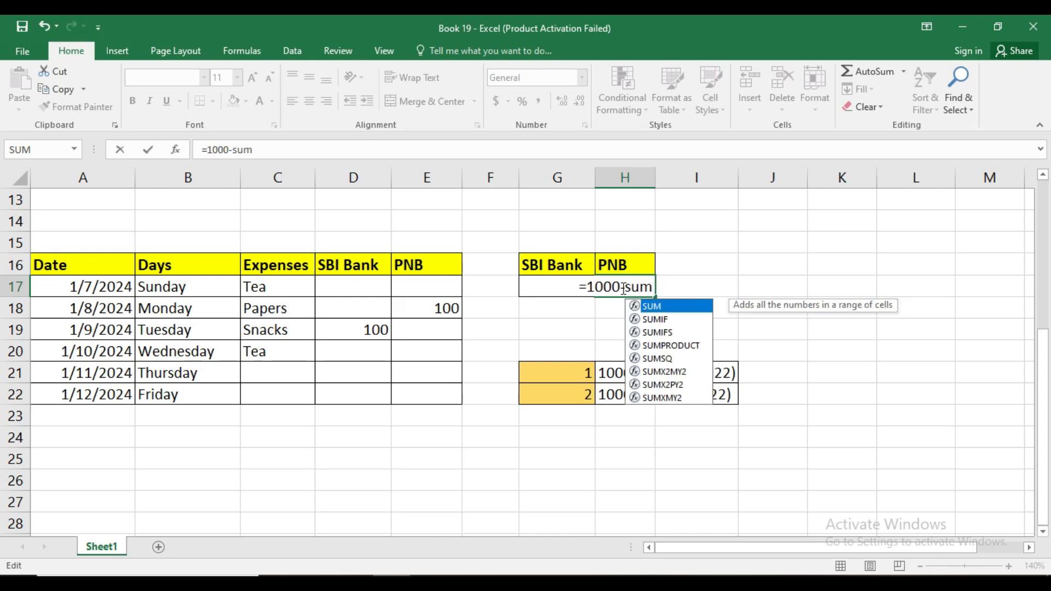
key("Tab")
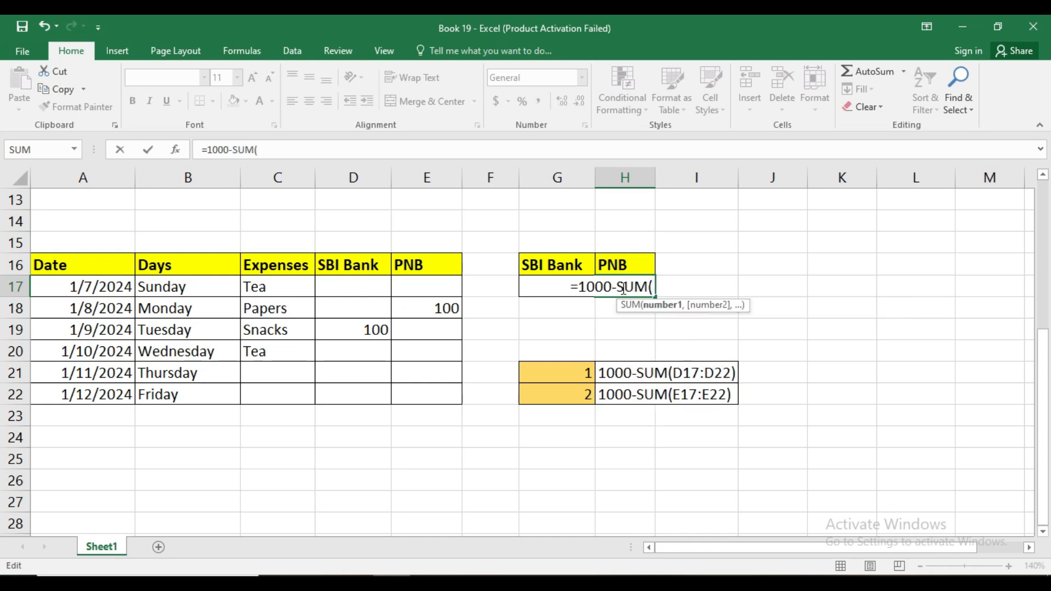
left_click_drag(441, 279, 441, 382)
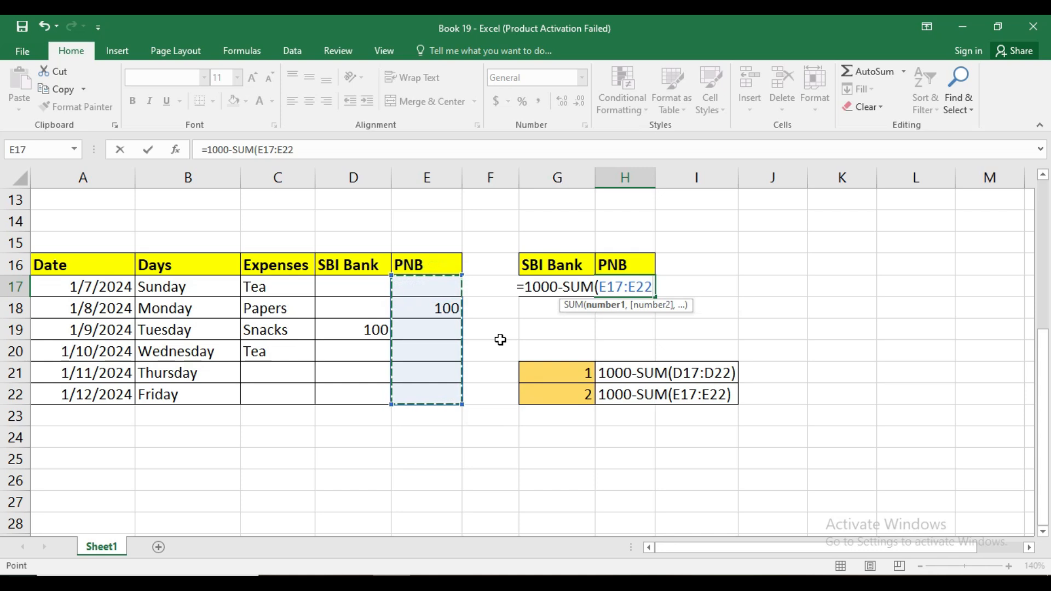
key("Return")
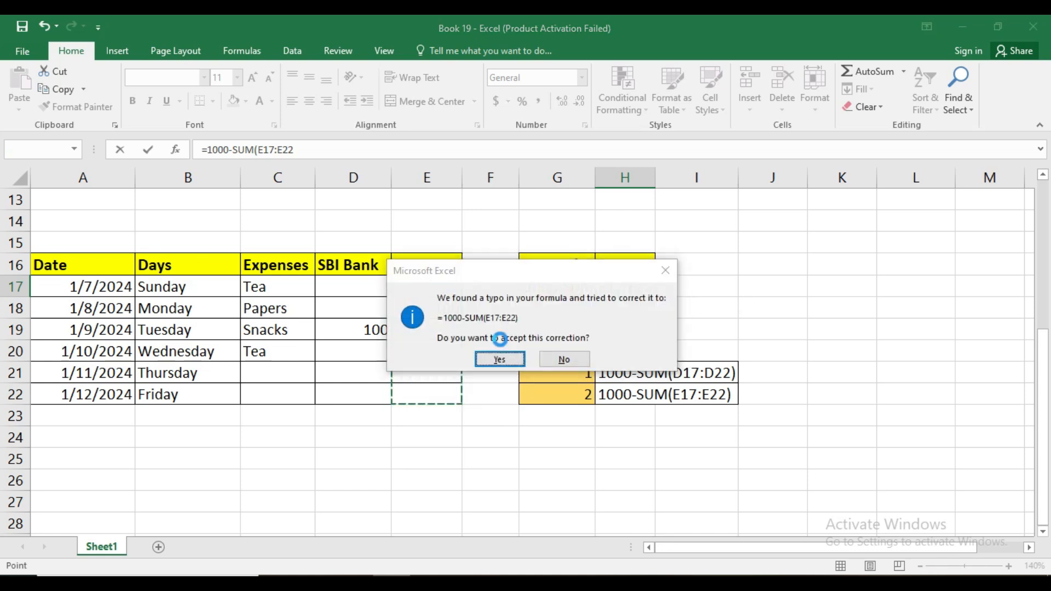
key("Return")
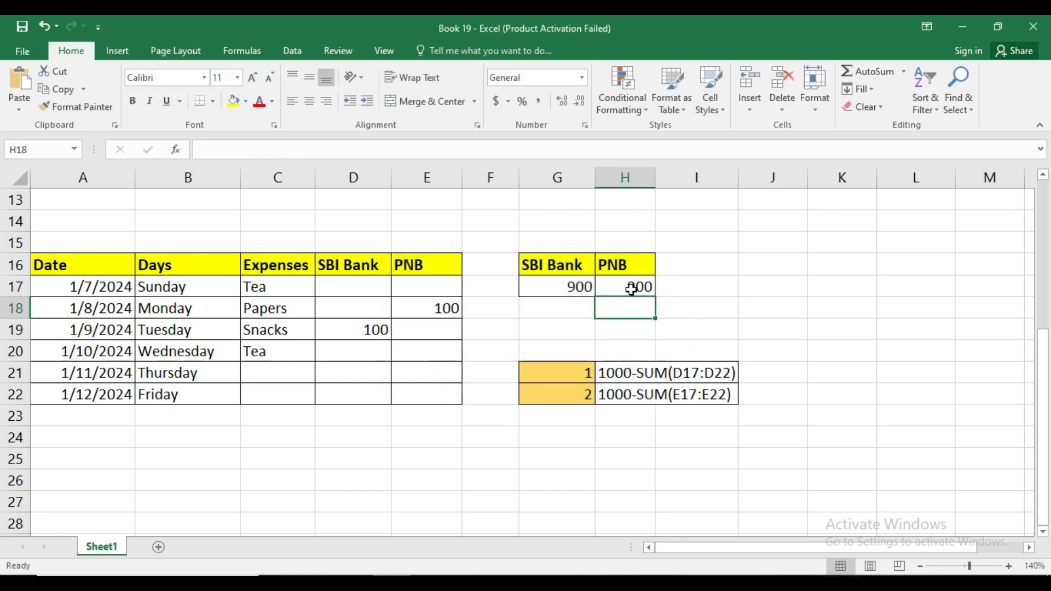
- Enter a PNB expense of 200 for Tuesday's Snacks in E19
left_click(429, 328)
type("200")
key("Return")
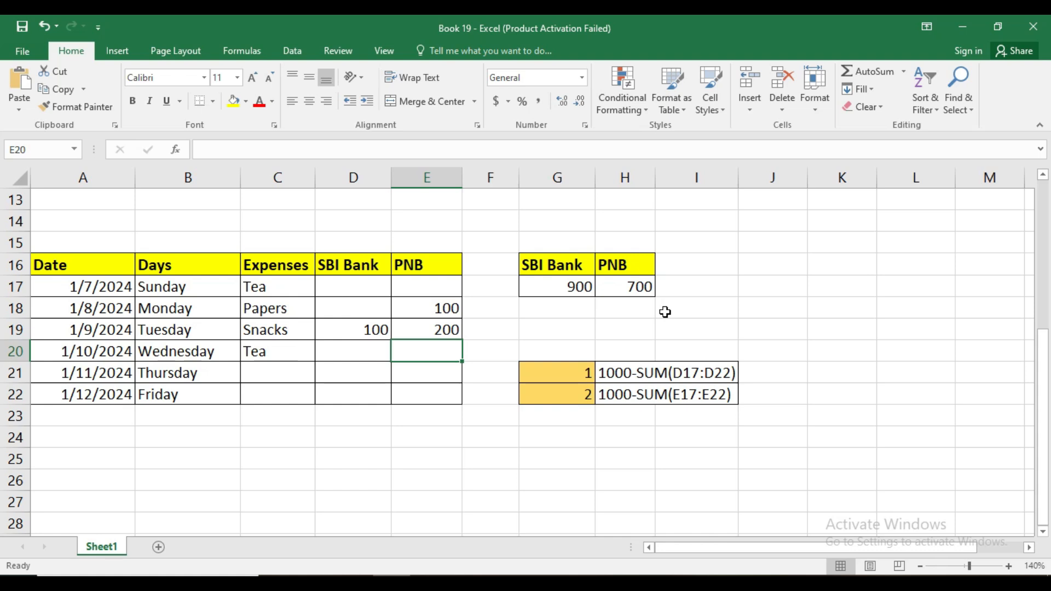
- Compare the SBI Bank and PNB expense cells with the balances in G17 and H17, and revisit the function examples above
left_click(344, 292)
left_click(411, 301)
left_click(340, 329)
left_click(415, 328)
left_click(556, 286)
left_click(615, 291)
left_click(558, 289)
left_click(373, 329)
left_click(414, 335)
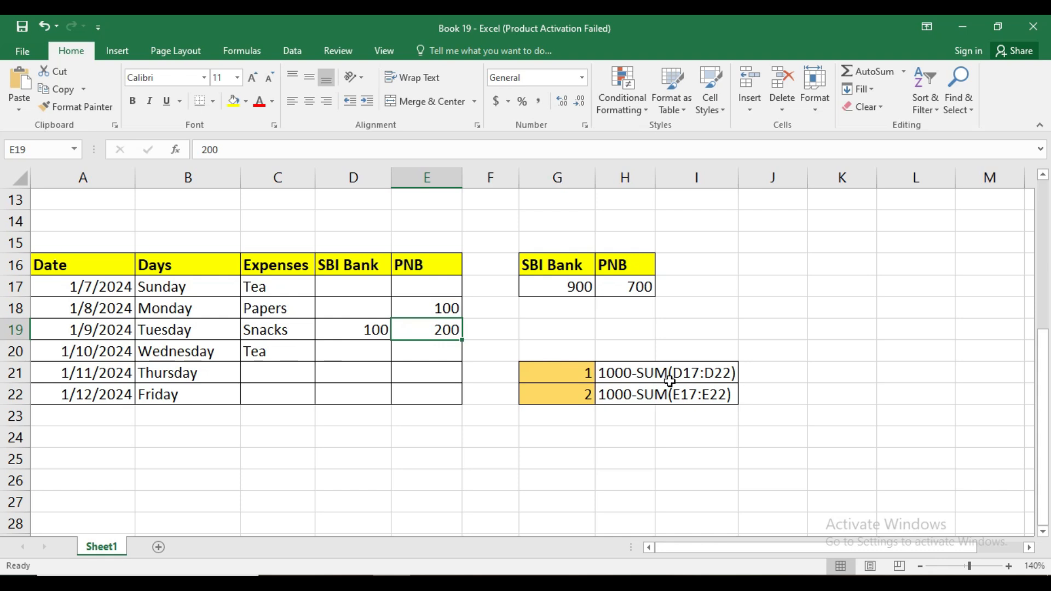
scroll(669, 381, "up", 4)
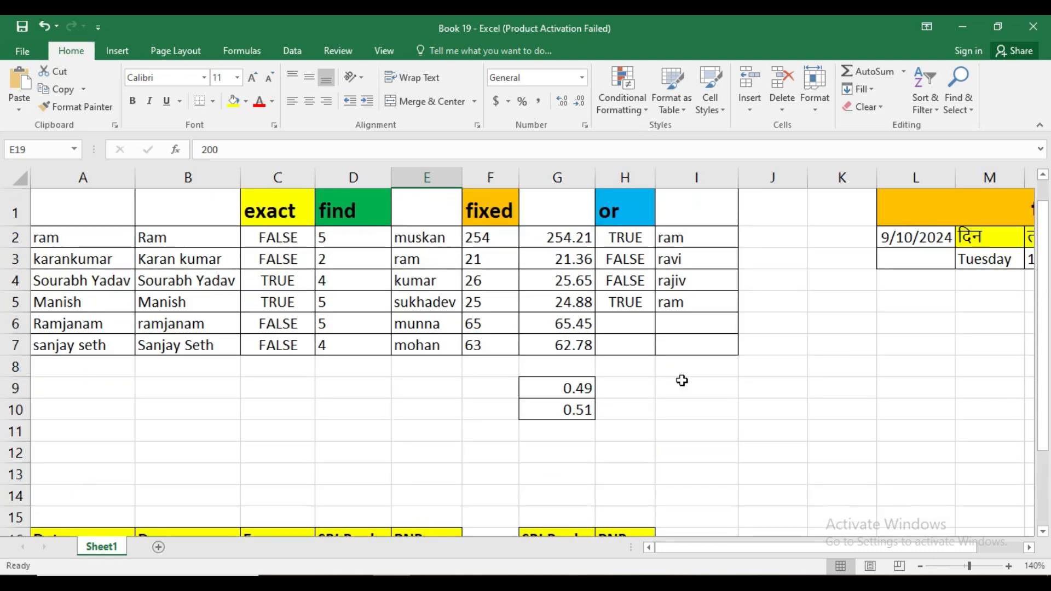
left_click_drag(728, 550, 773, 547)
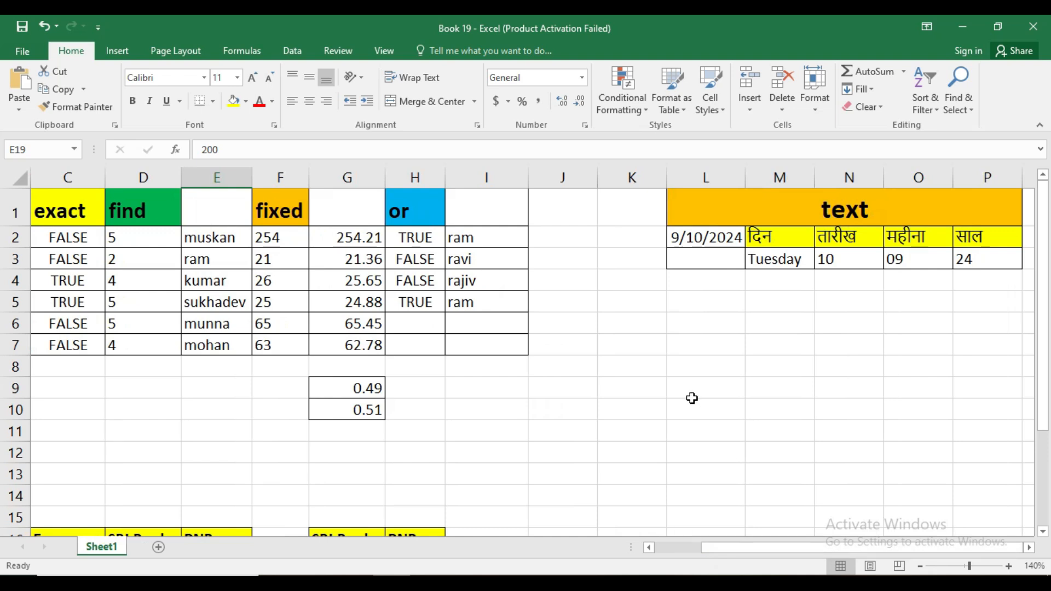